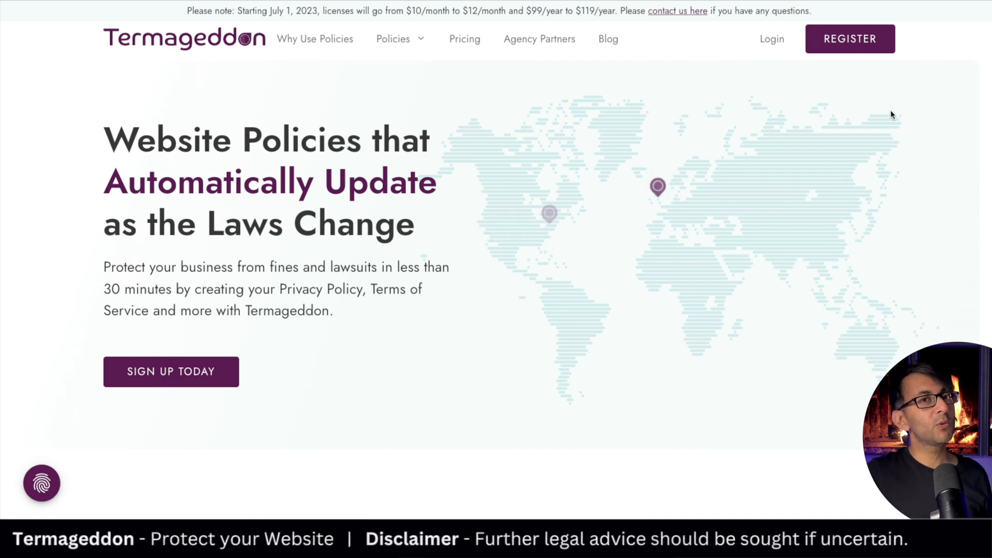
Open the agency partners page and view the application form for a free set of auto-updating policies.
{"action": "left_click", "coordinate": [850, 45]}
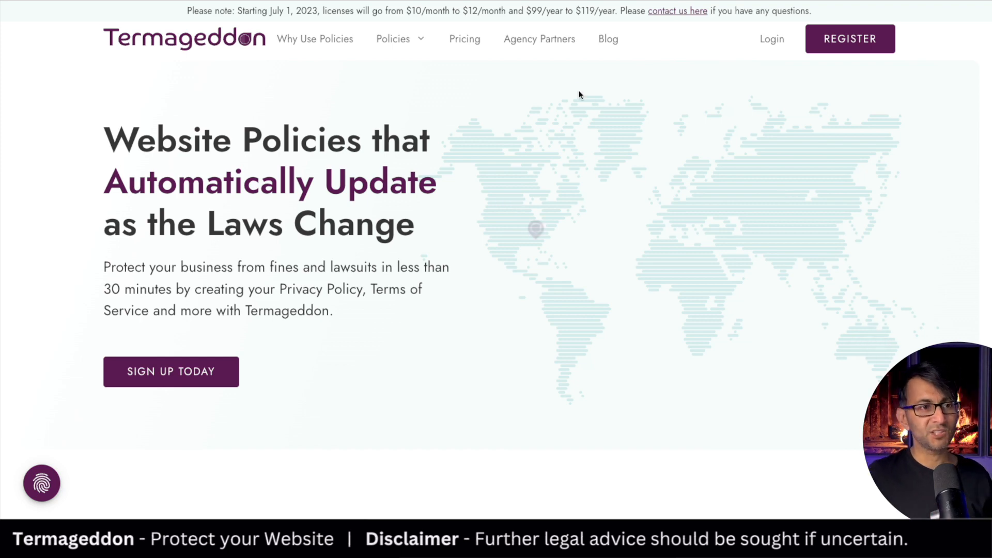
{"action": "left_click", "coordinate": [553, 46]}
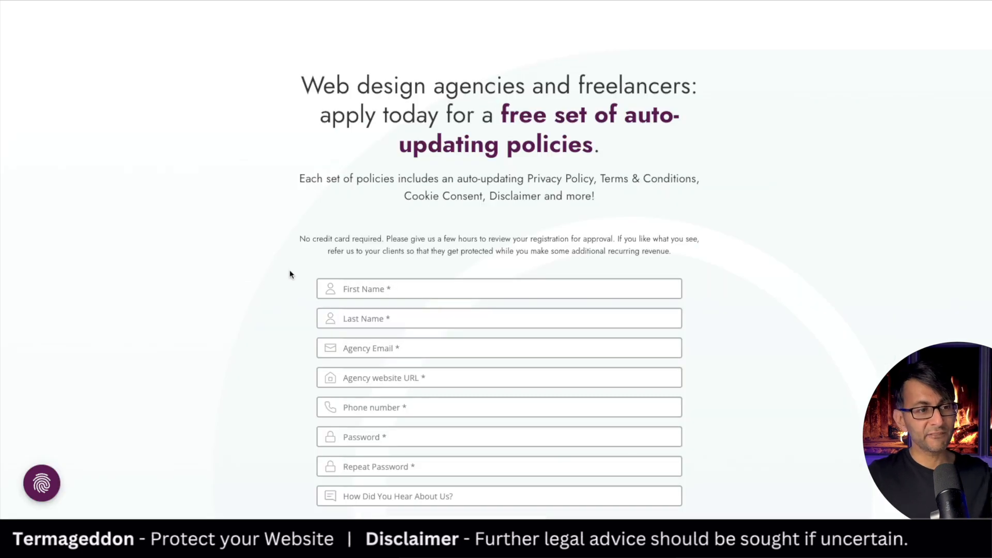
{"action": "scroll", "coordinate": [774, 390], "scroll_direction": "down", "scroll_amount": 4}
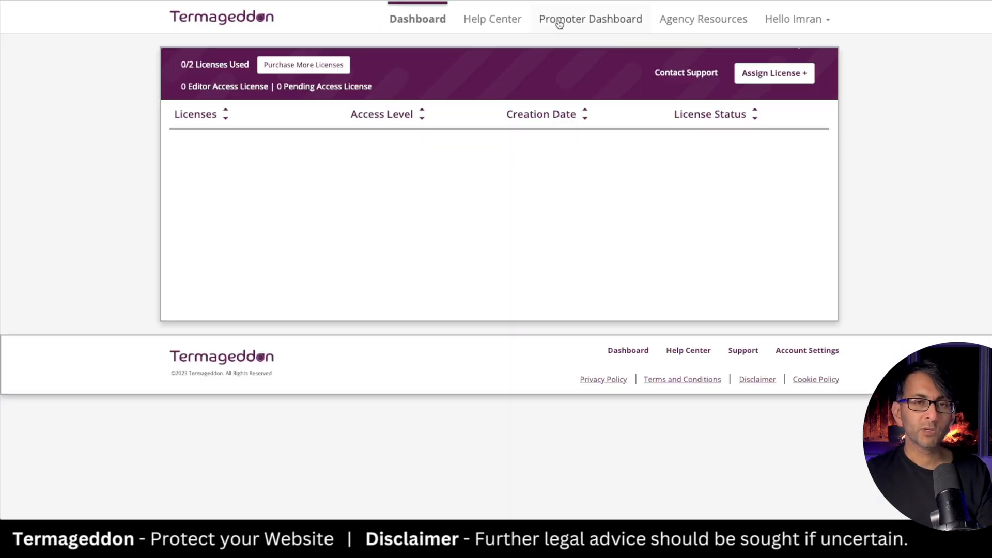
Review the promoter dashboard's referral details and examine the guides on the agency partner resources page.
{"action": "left_click", "coordinate": [558, 20]}
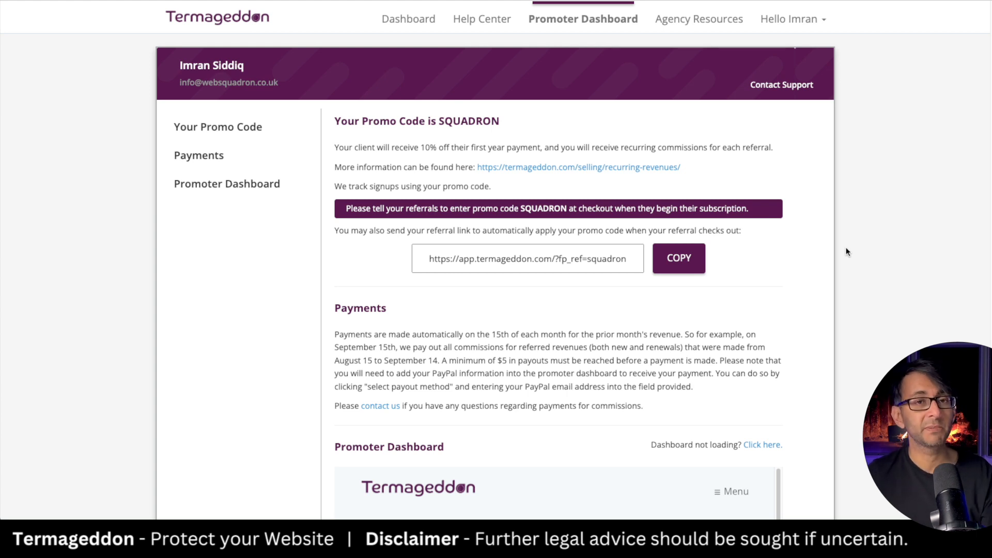
{"action": "left_click", "coordinate": [775, 1]}
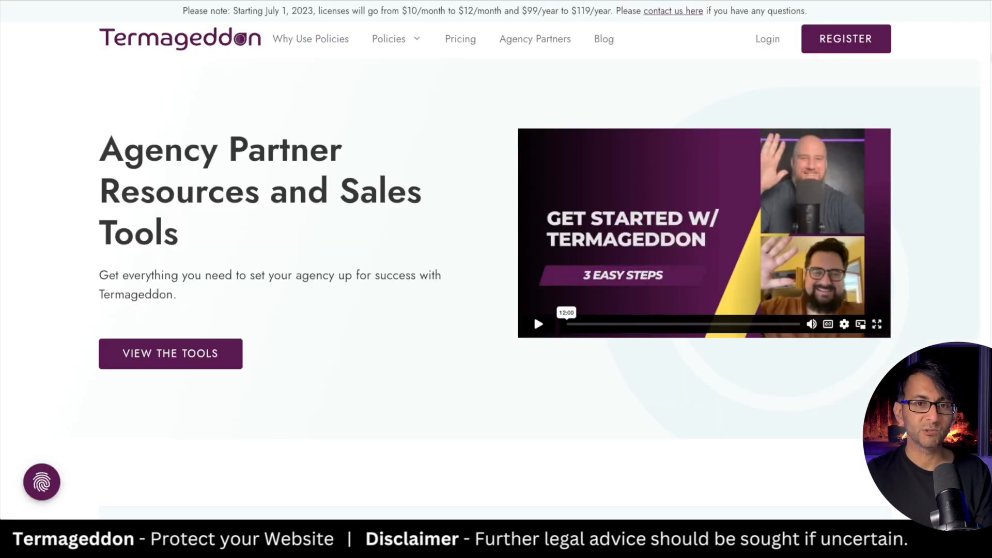
{"action": "scroll", "coordinate": [534, 315], "scroll_direction": "down", "scroll_amount": 10}
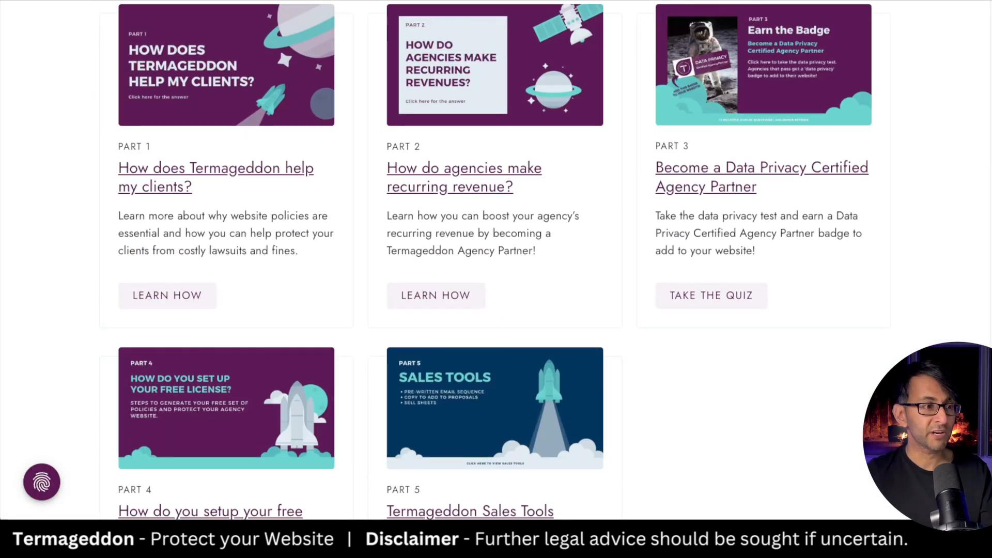
{"action": "scroll", "coordinate": [495, 258], "scroll_direction": "down", "scroll_amount": 3}
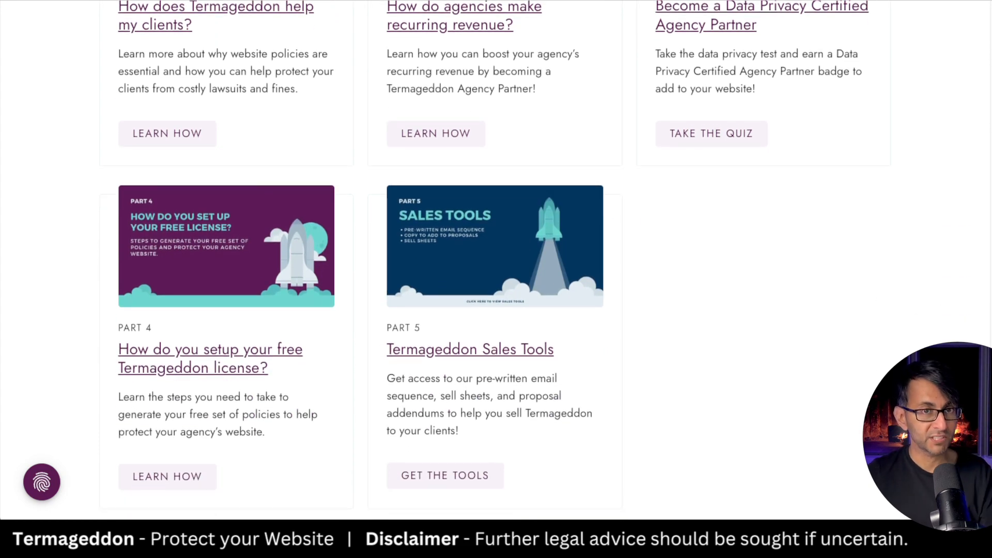
{"action": "scroll", "coordinate": [495, 279], "scroll_direction": "up", "scroll_amount": 6}
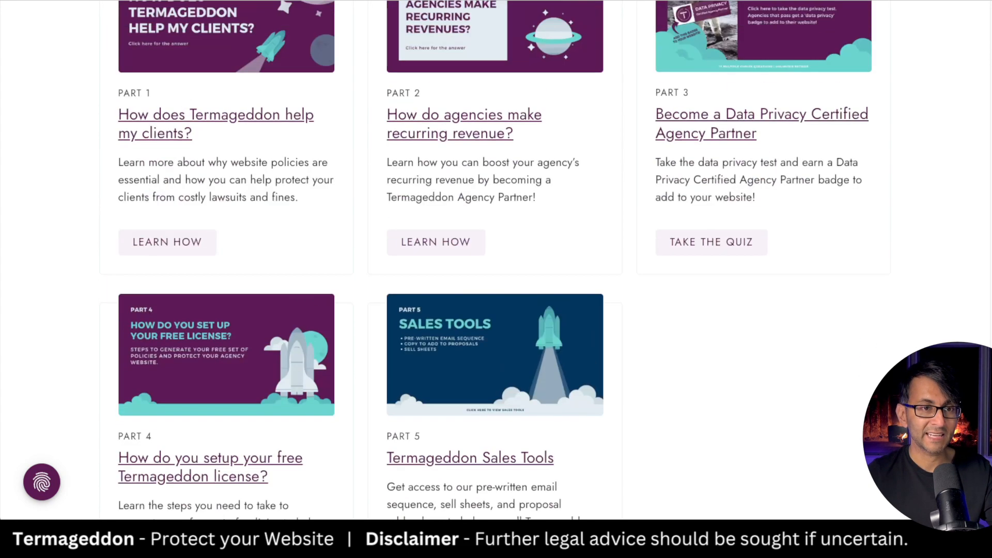
{"action": "scroll", "coordinate": [534, 178], "scroll_direction": "up", "scroll_amount": 7}
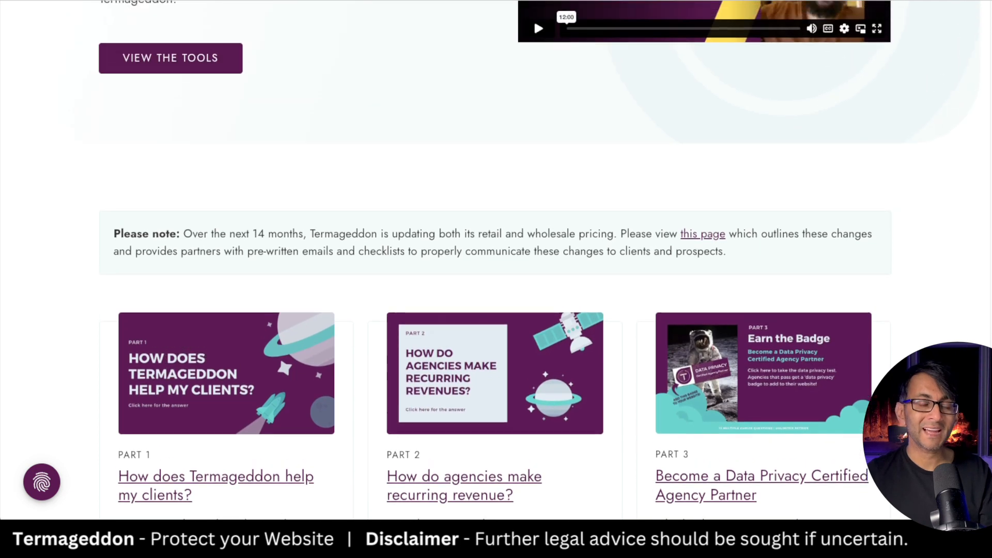
{"action": "scroll", "coordinate": [534, 178], "scroll_direction": "up", "scroll_amount": 3}
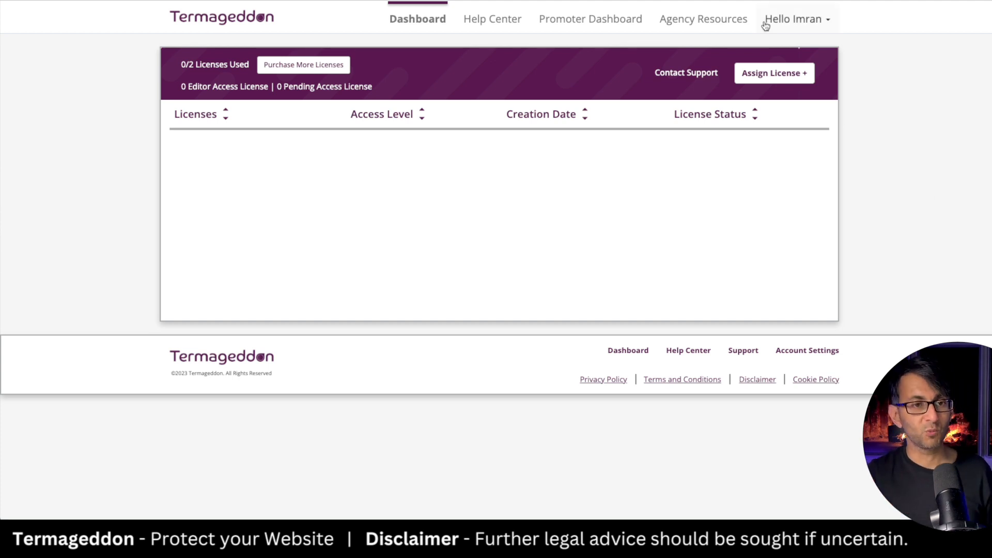
Assign a new license named Web Squadron, starting fresh without copying policies from an existing license.
{"action": "left_click", "coordinate": [772, 77]}
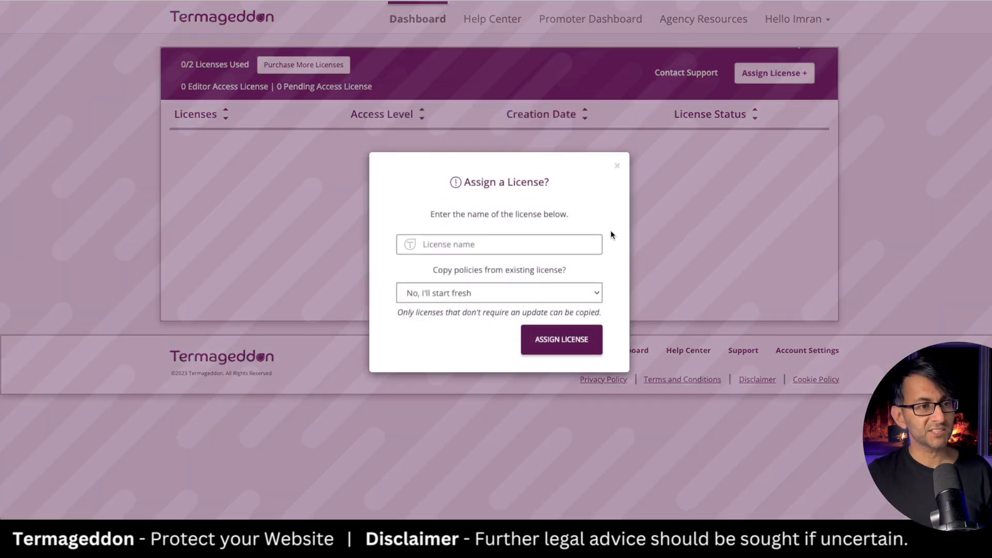
{"action": "left_click", "coordinate": [539, 247]}
{"action": "type", "text": "Web Squadron"}
{"action": "key", "text": "Tab"}
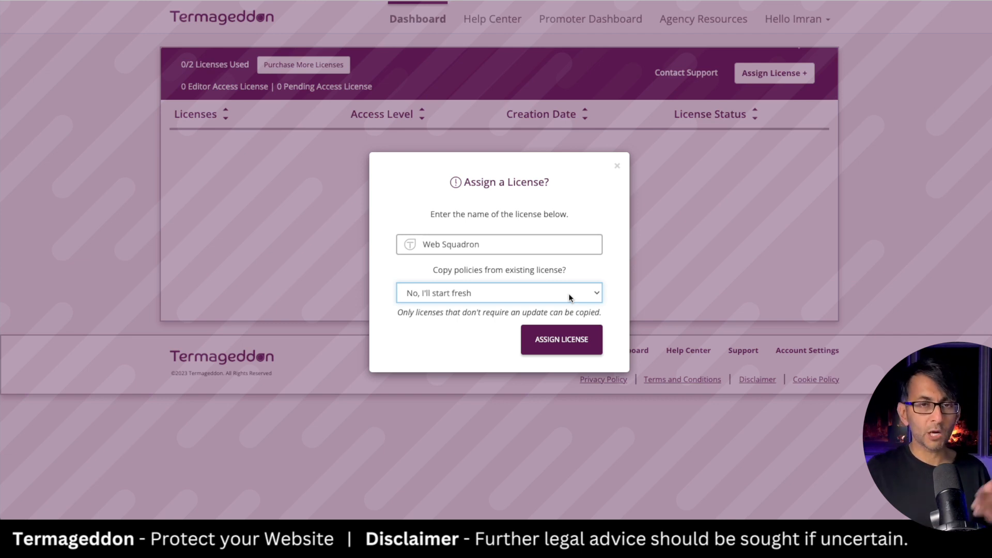
{"action": "left_click", "coordinate": [561, 339]}
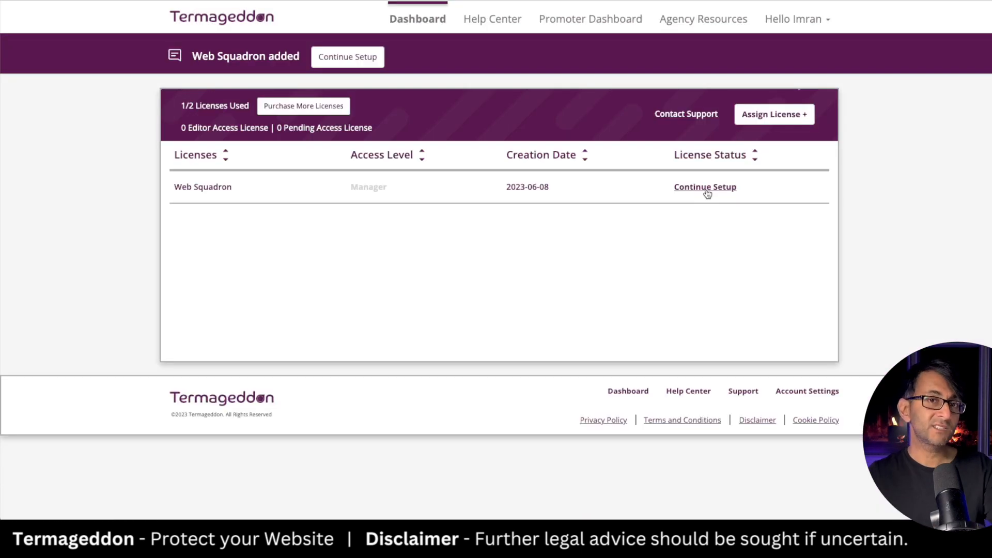
Continue the Web Squadron license's setup and look at its options for sharing the license with users.
{"action": "left_click", "coordinate": [706, 189]}
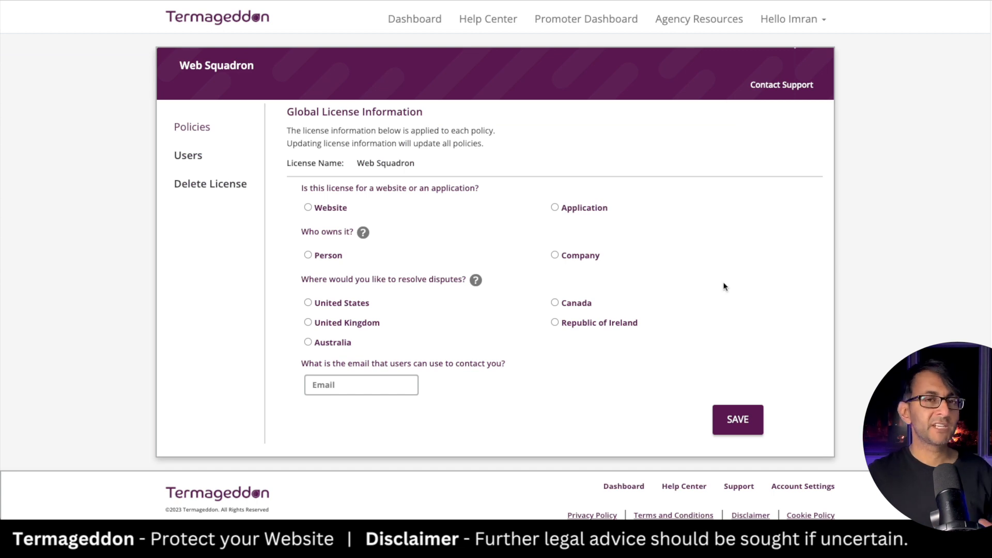
{"action": "left_click", "coordinate": [184, 156]}
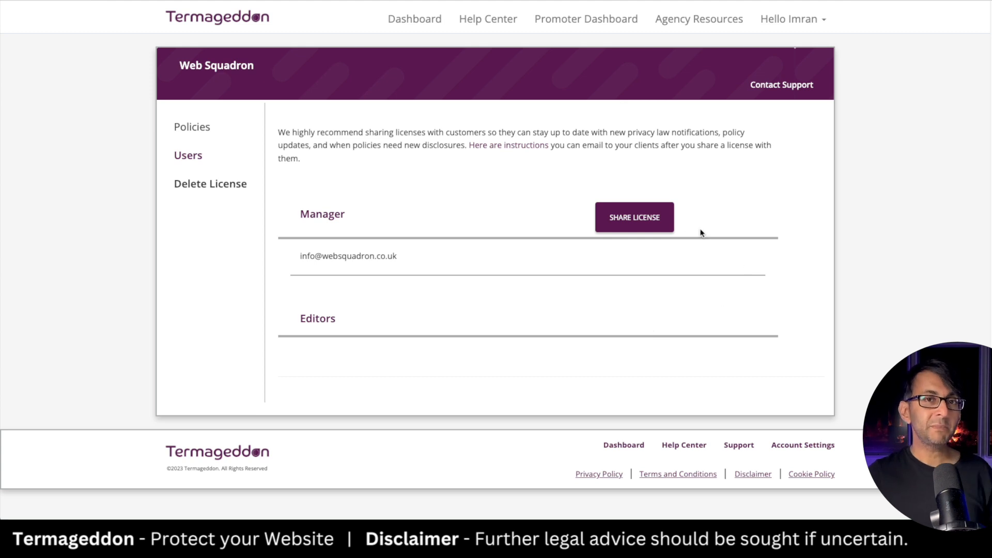
{"action": "left_click", "coordinate": [646, 223]}
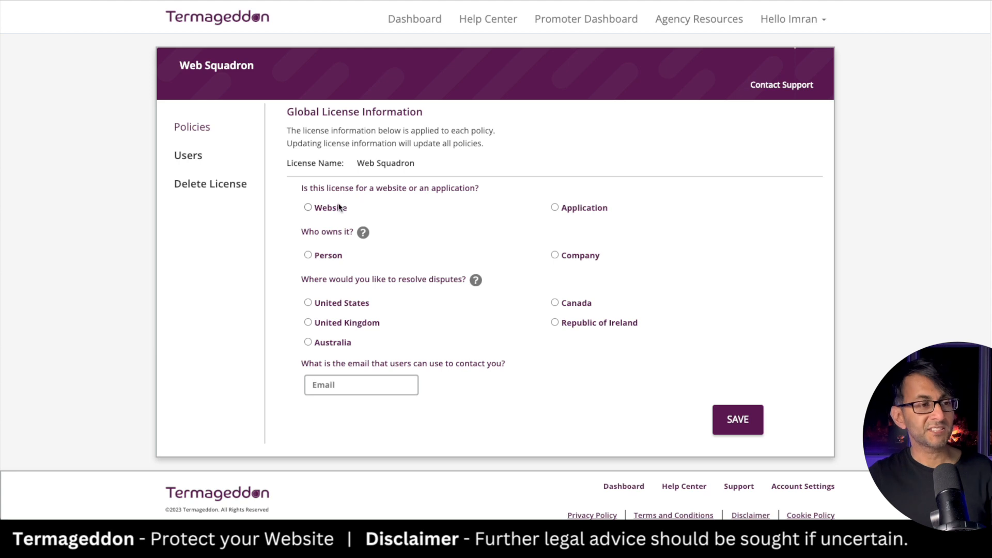
{"action": "left_click", "coordinate": [331, 210]}
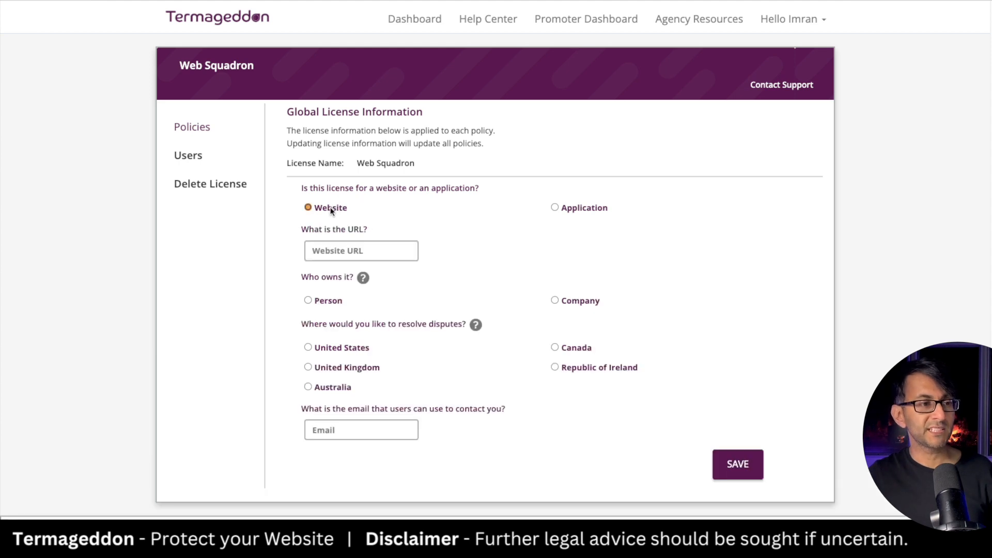
{"action": "left_click", "coordinate": [387, 251]}
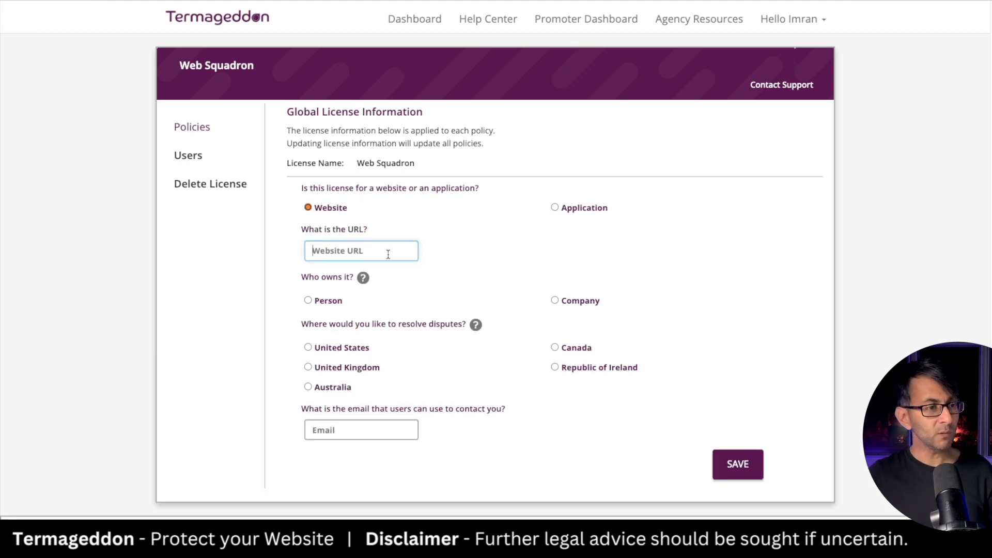
{"action": "type", "text": "https://websquadron.co.uk"}
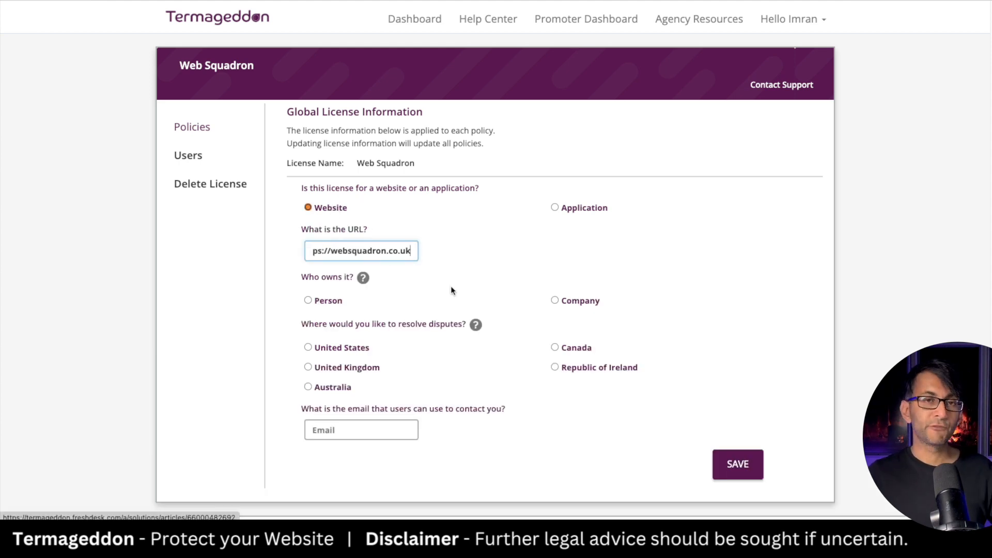
{"action": "left_click", "coordinate": [577, 301]}
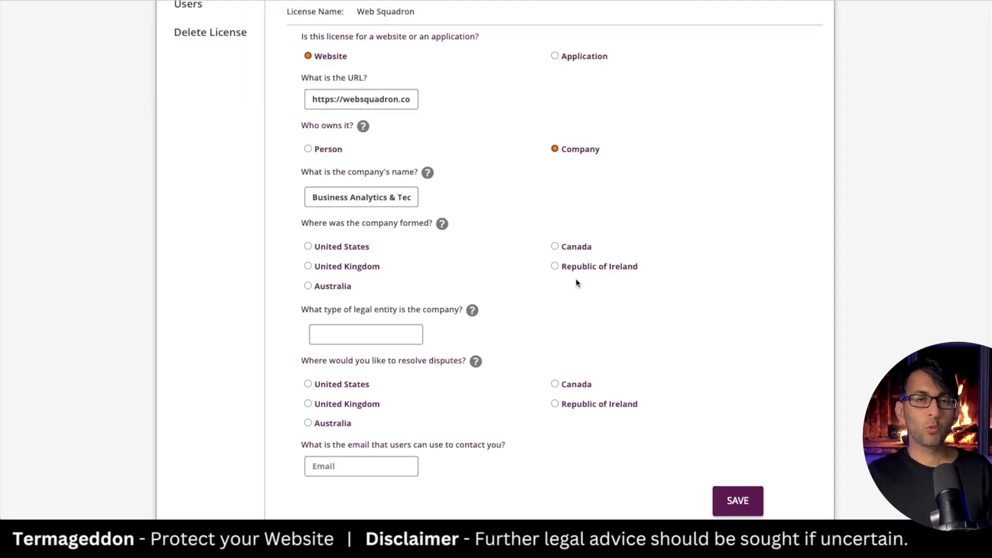
Set the company as formed in England, United Kingdom, with Private Limited Company as its legal entity type.
{"action": "left_click", "coordinate": [362, 267]}
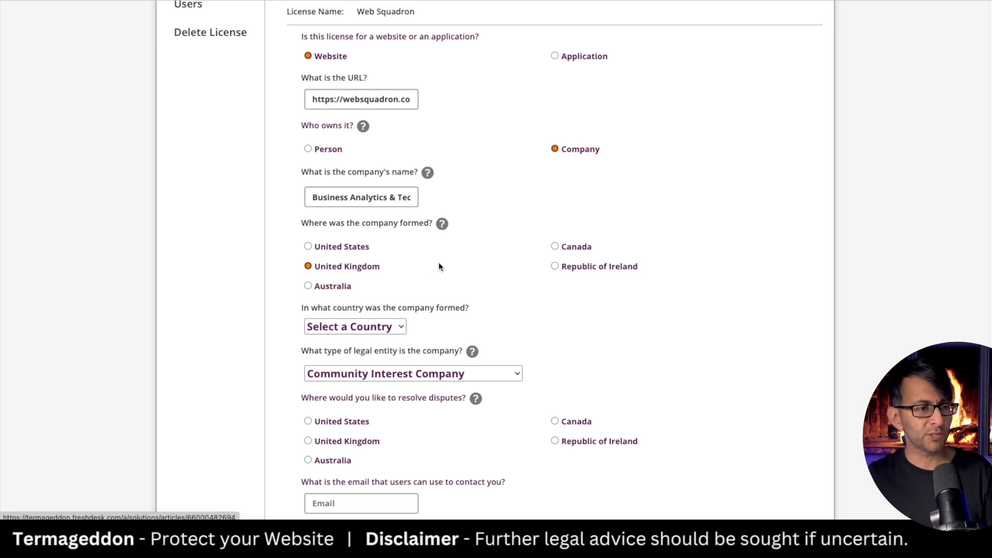
{"action": "left_click", "coordinate": [406, 369]}
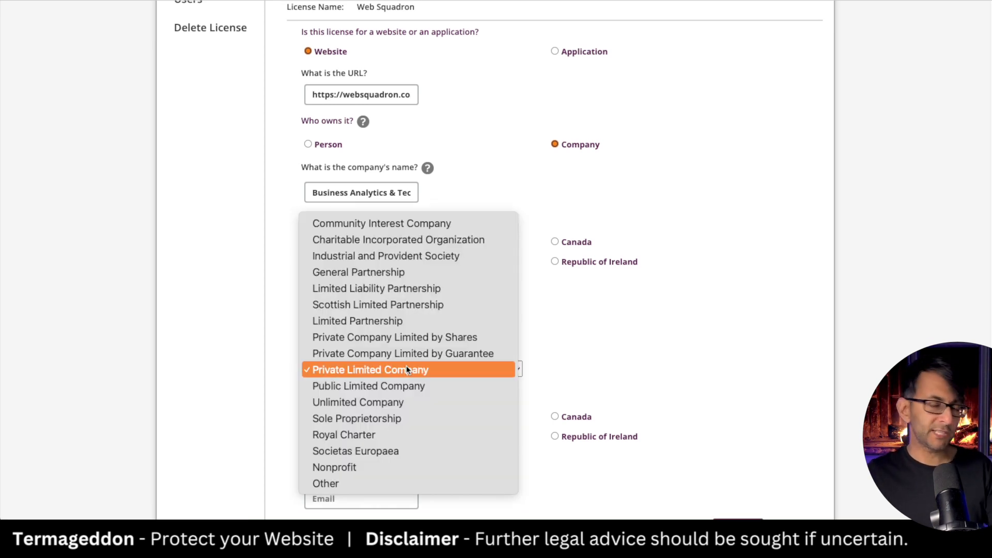
{"action": "left_click", "coordinate": [407, 368]}
Set dispute resolution to England, United Kingdom, complete the remaining company and contact details, and save the license information.
{"action": "scroll", "coordinate": [355, 361], "scroll_direction": "down", "scroll_amount": 2}
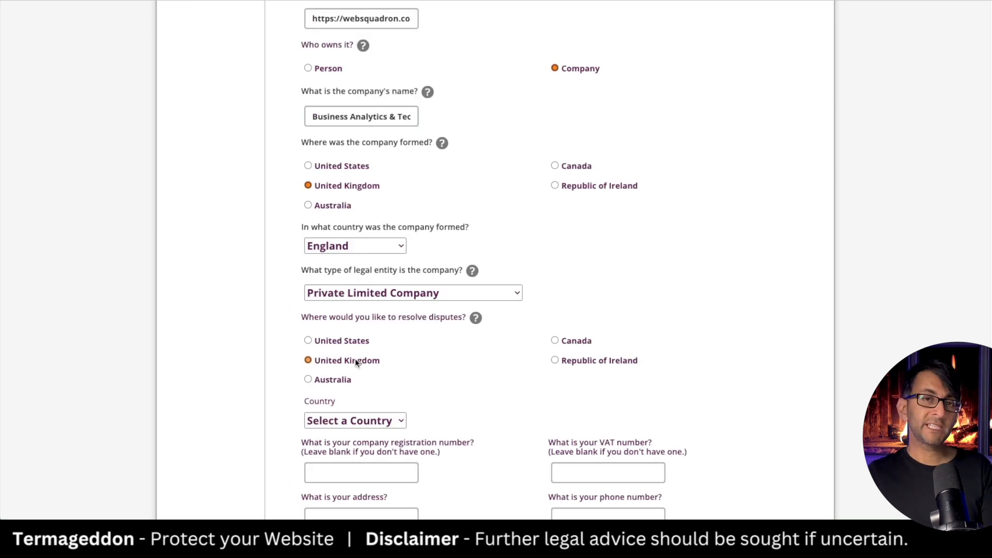
{"action": "scroll", "coordinate": [360, 362], "scroll_direction": "down", "scroll_amount": 1}
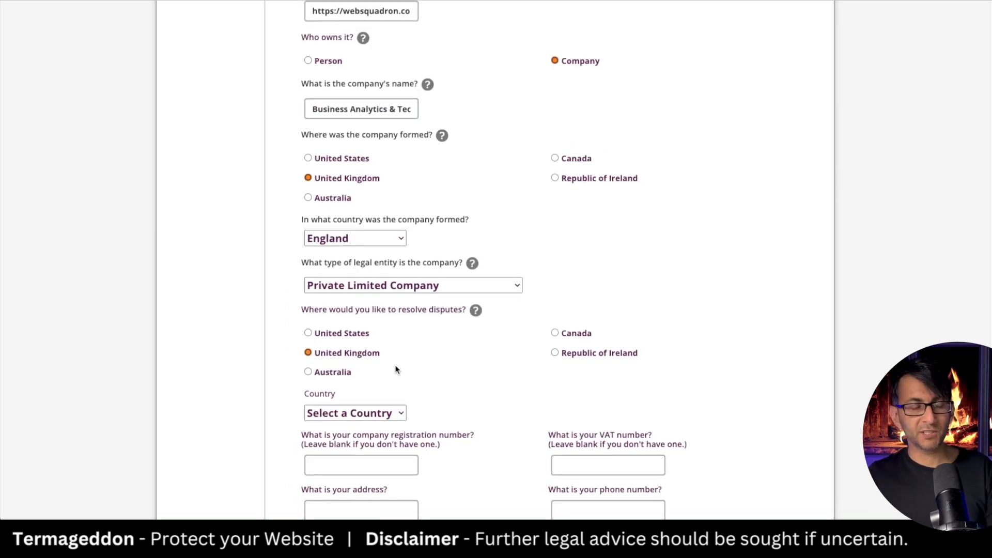
{"action": "scroll", "coordinate": [436, 385], "scroll_direction": "up", "scroll_amount": 5}
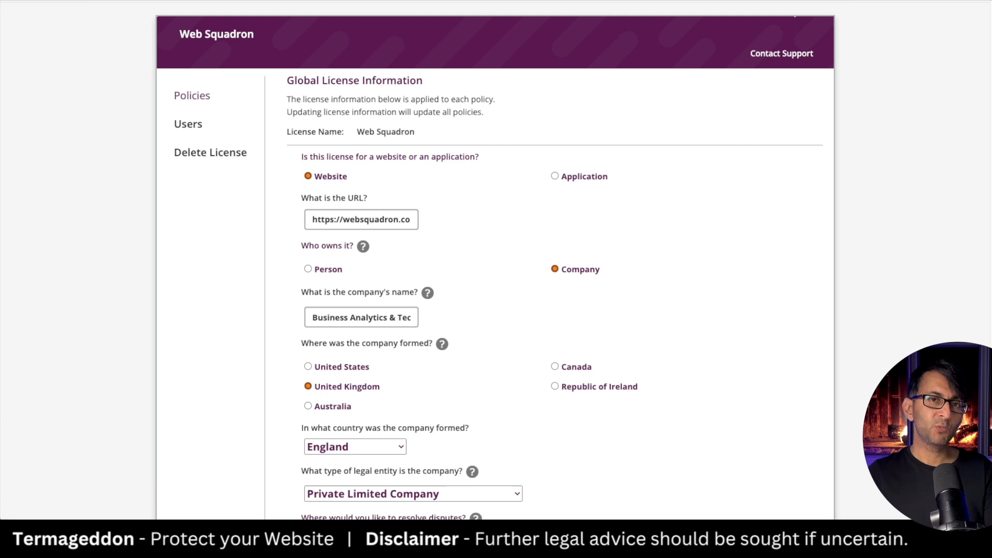
{"action": "scroll", "coordinate": [496, 279], "scroll_direction": "down", "scroll_amount": 8}
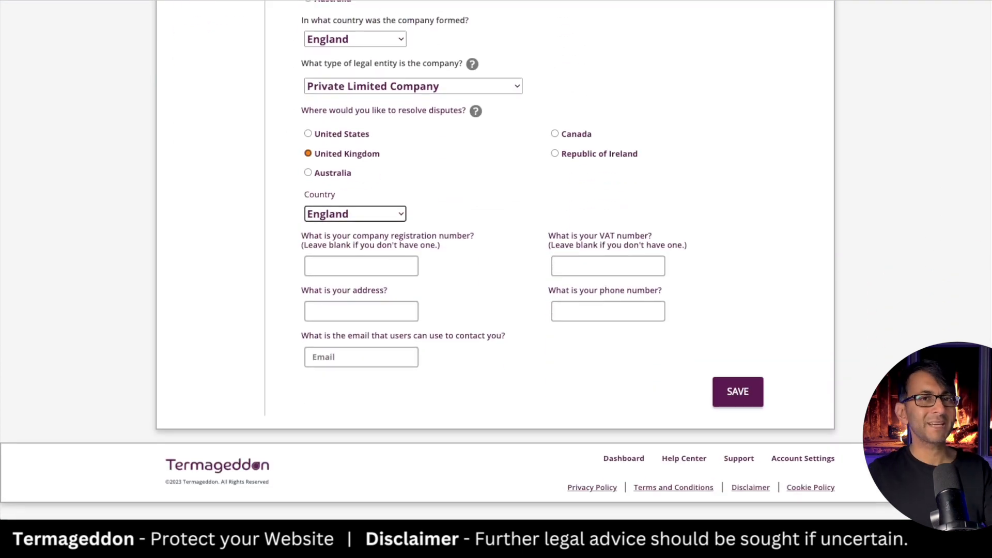
{"action": "scroll", "coordinate": [450, 258], "scroll_direction": "up", "scroll_amount": 1}
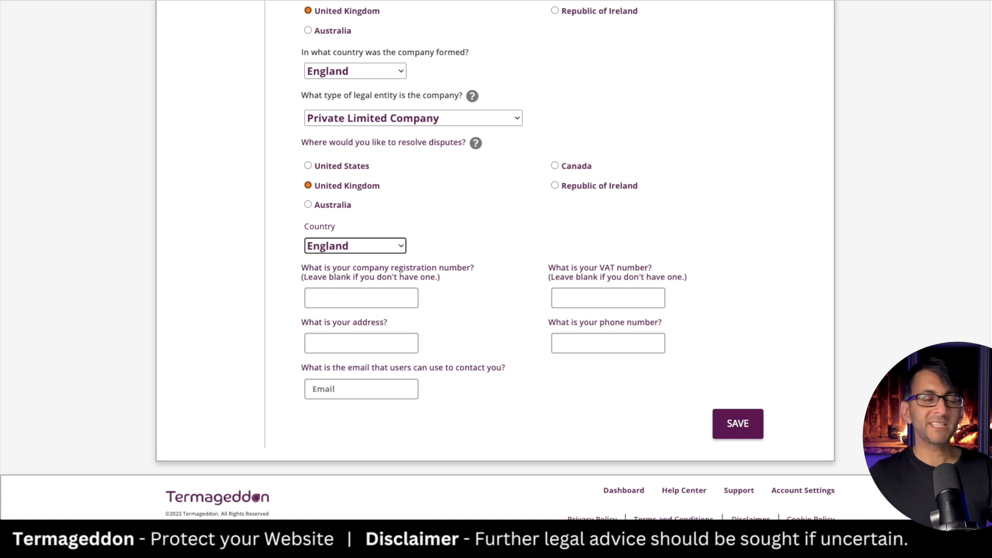
{"action": "left_click", "coordinate": [748, 426]}
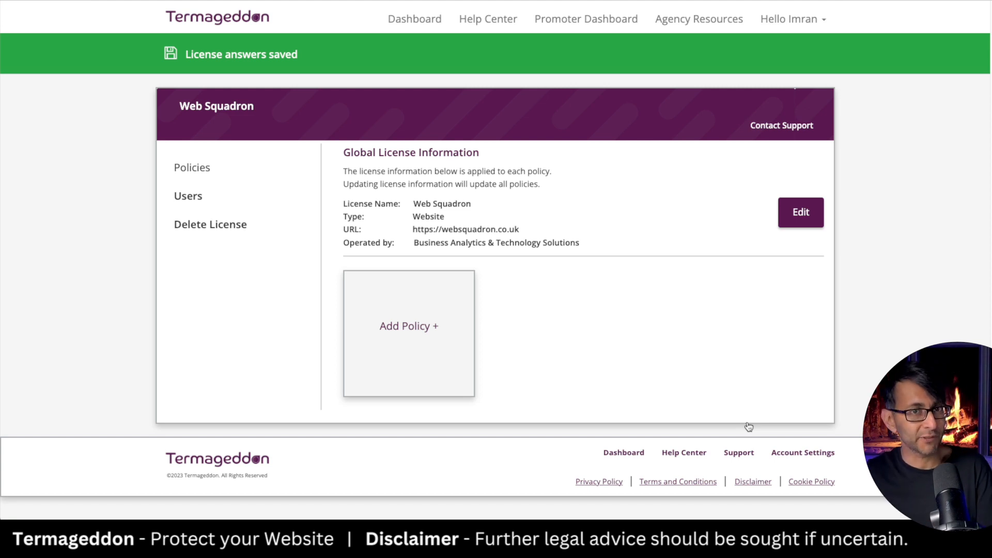
Add a Privacy Policy to the Web Squadron license.
{"action": "left_click", "coordinate": [441, 327]}
{"action": "left_click", "coordinate": [508, 259]}
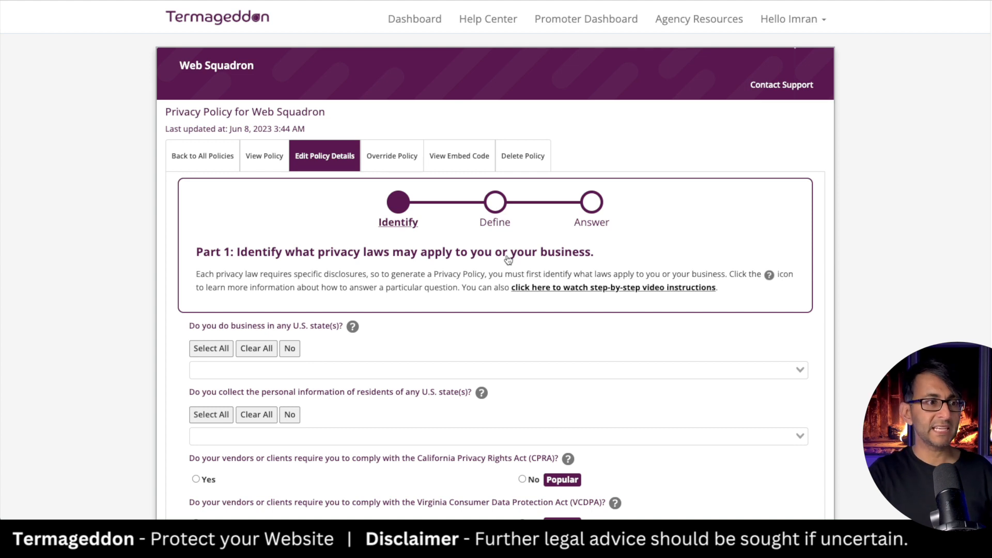
Select all U.S. states for both doing business and collecting residents' personal information.
{"action": "scroll", "coordinate": [509, 259], "scroll_direction": "down", "scroll_amount": 3}
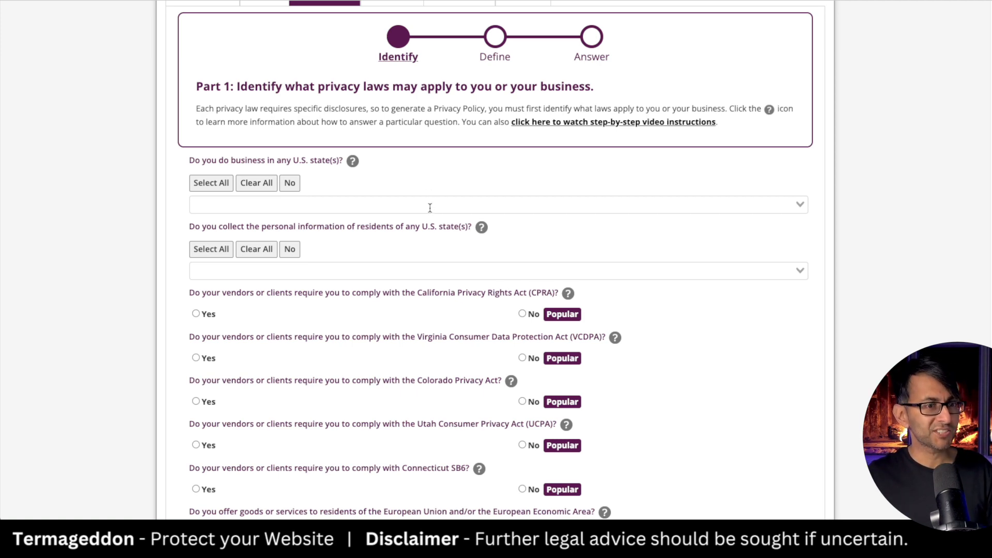
{"action": "left_click", "coordinate": [210, 183]}
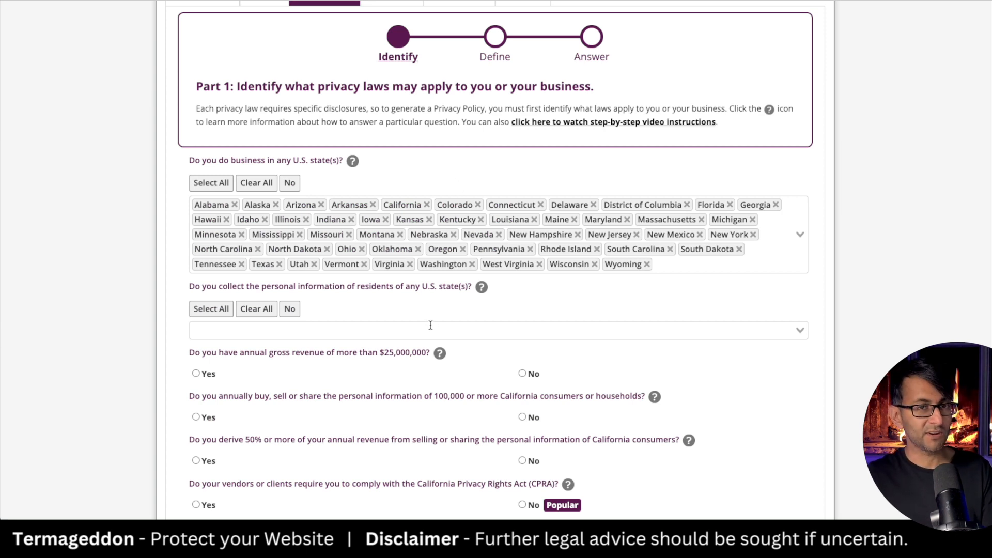
{"action": "left_click", "coordinate": [219, 313]}
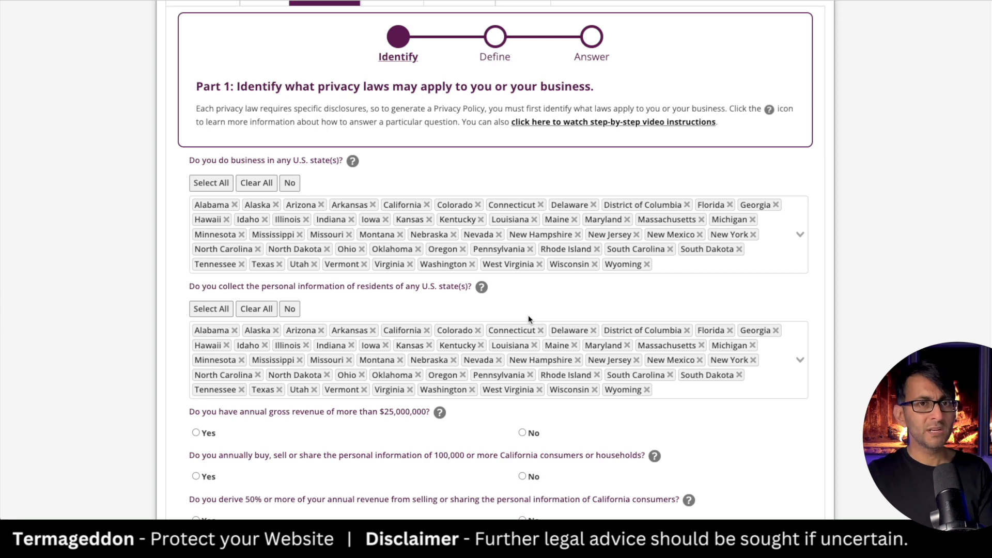
Answer No to the $25,000,000 gross revenue question and to all California consumer questions, including CPRA compliance for vendors or clients.
{"action": "scroll", "coordinate": [256, 193], "scroll_direction": "down", "scroll_amount": 5}
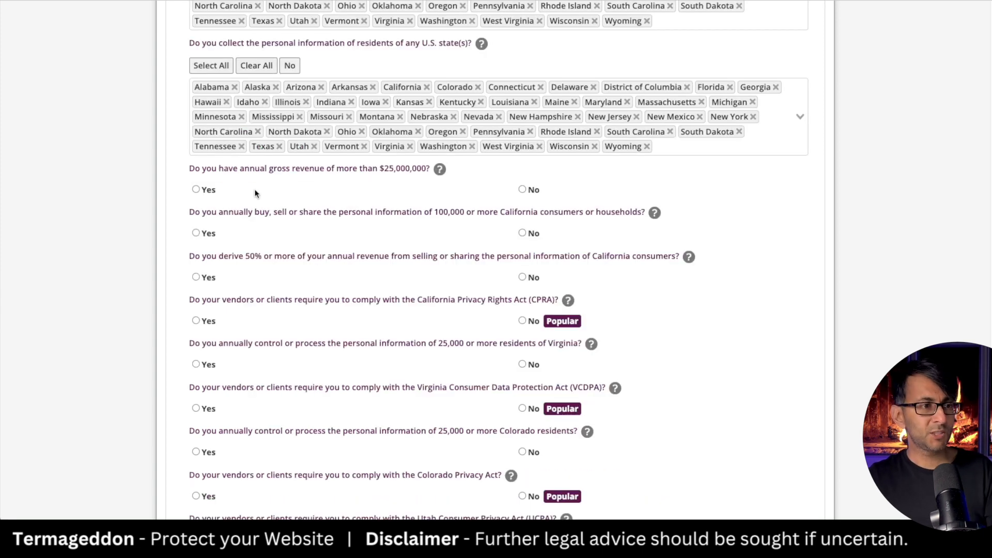
{"action": "left_click", "coordinate": [522, 189]}
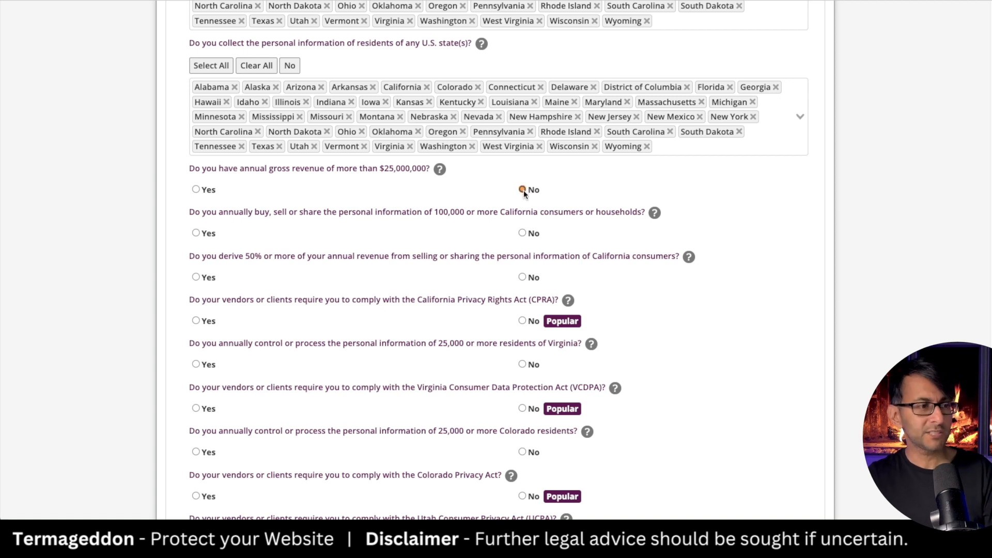
{"action": "left_click", "coordinate": [522, 234]}
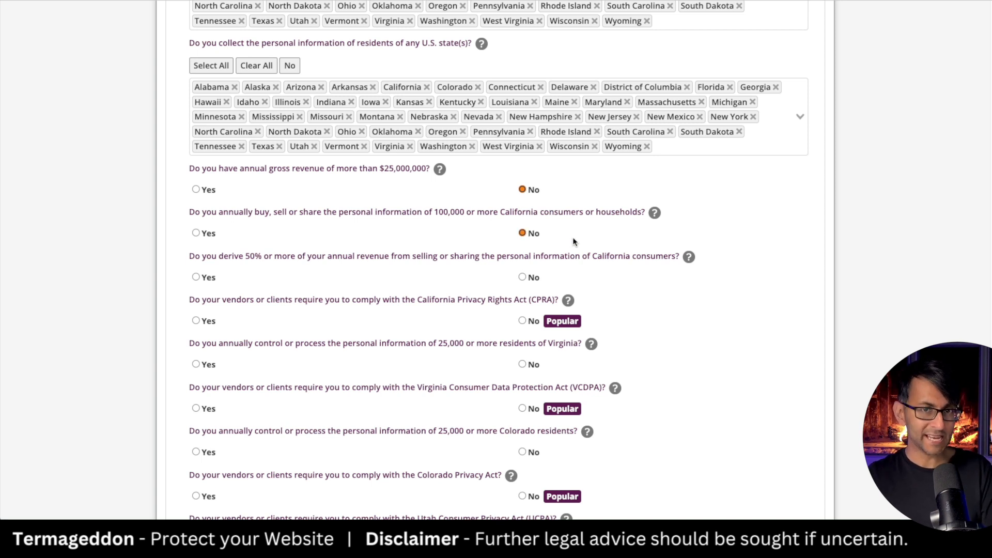
{"action": "scroll", "coordinate": [523, 271], "scroll_direction": "down", "scroll_amount": 1}
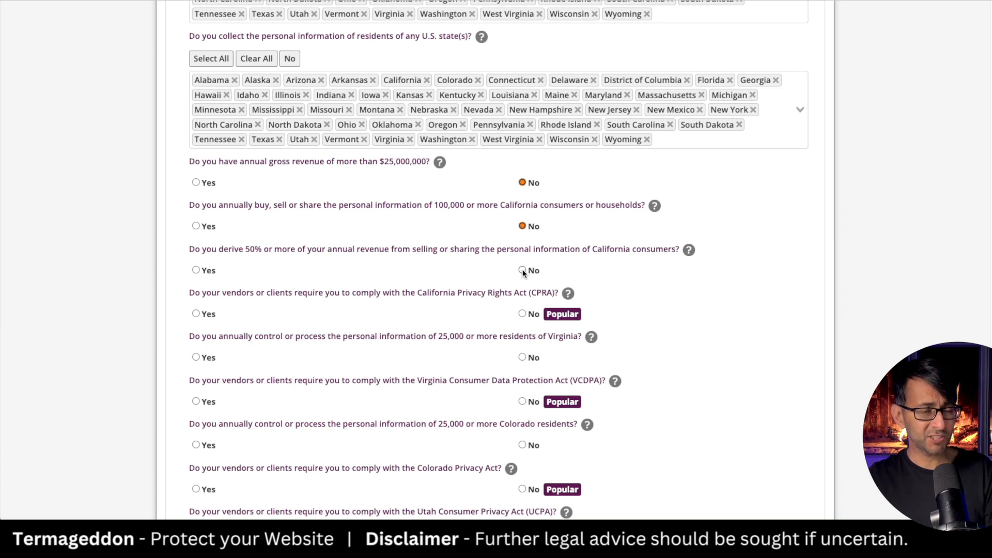
{"action": "left_click", "coordinate": [523, 270]}
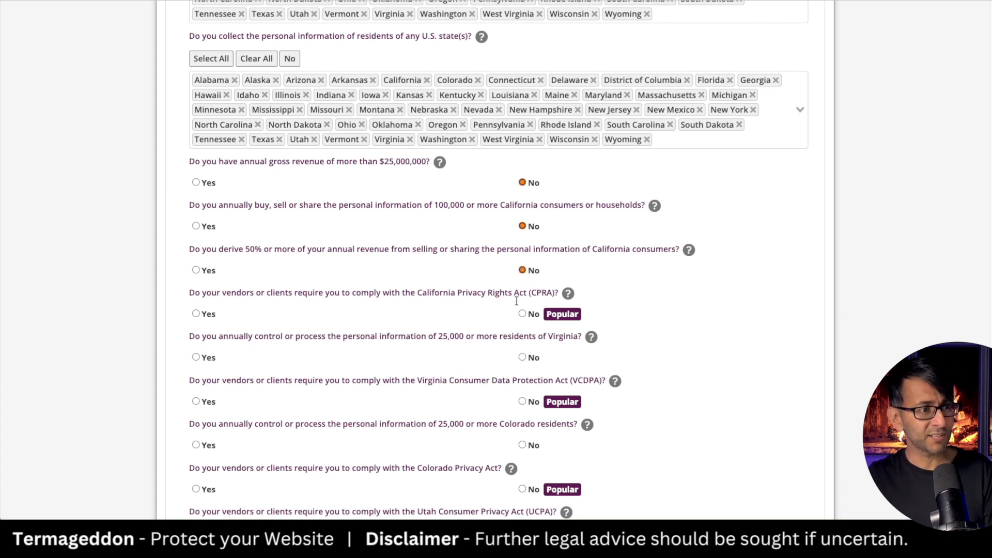
{"action": "scroll", "coordinate": [494, 323], "scroll_direction": "down", "scroll_amount": 4}
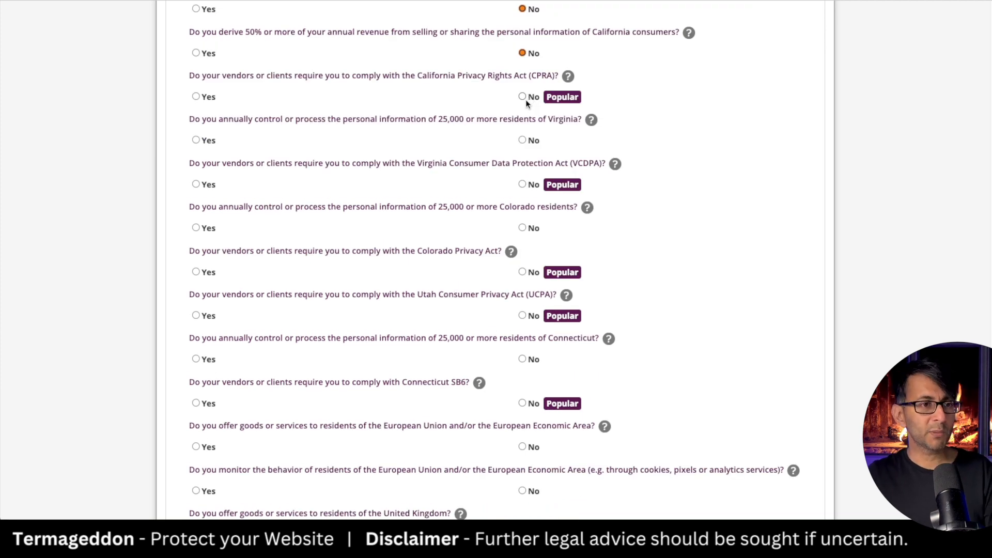
{"action": "left_click", "coordinate": [522, 97]}
Answer No to all questions about Virginia, Colorado, Utah and Connecticut residents and privacy laws.
{"action": "left_click", "coordinate": [522, 140]}
{"action": "left_click", "coordinate": [522, 184]}
{"action": "left_click", "coordinate": [522, 228]}
{"action": "left_click", "coordinate": [522, 273]}
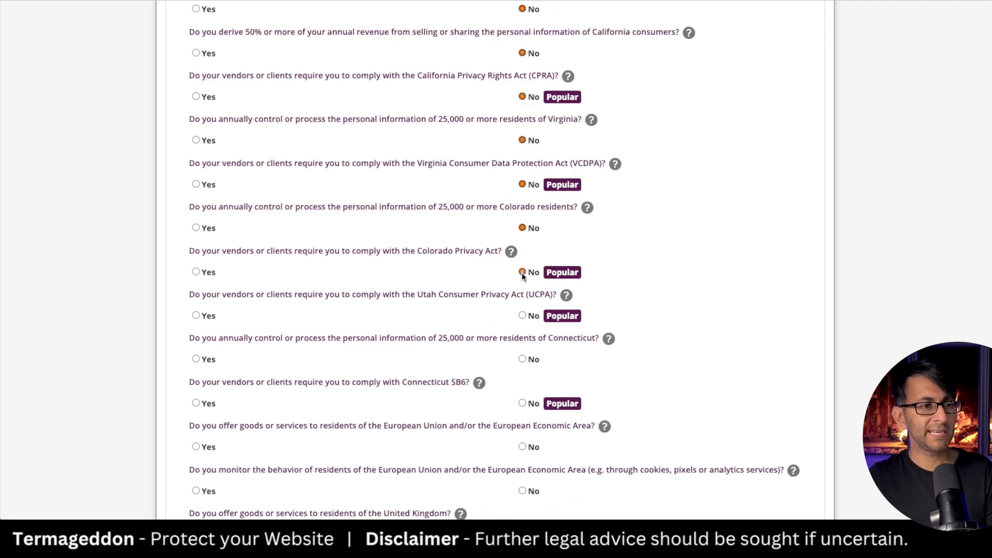
{"action": "left_click", "coordinate": [522, 315]}
{"action": "left_click", "coordinate": [522, 359]}
{"action": "left_click", "coordinate": [522, 403]}
Answer Yes to offering goods or services to, and monitoring the behavior of, residents of the European Union/EEA and the United Kingdom.
{"action": "scroll", "coordinate": [439, 302], "scroll_direction": "down", "scroll_amount": 2}
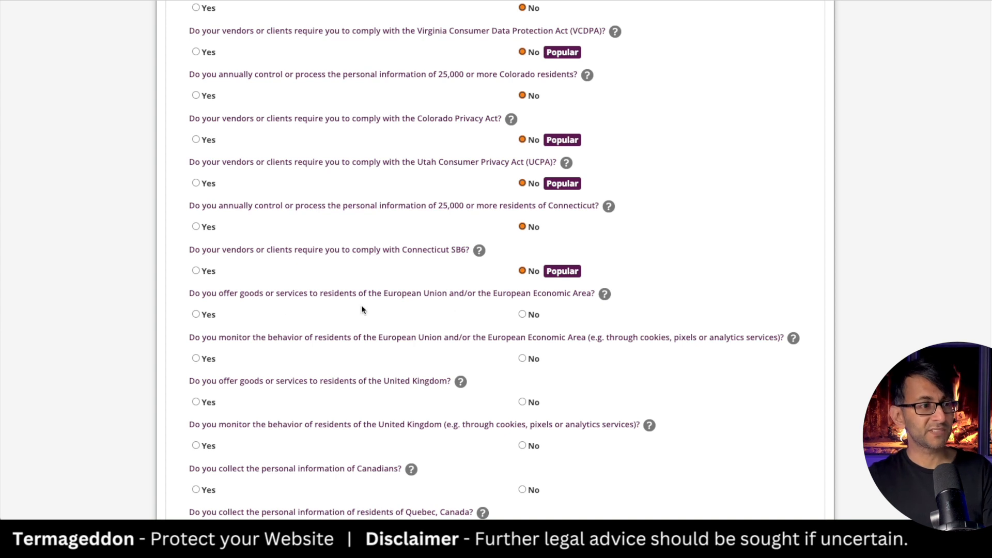
{"action": "left_click", "coordinate": [196, 315]}
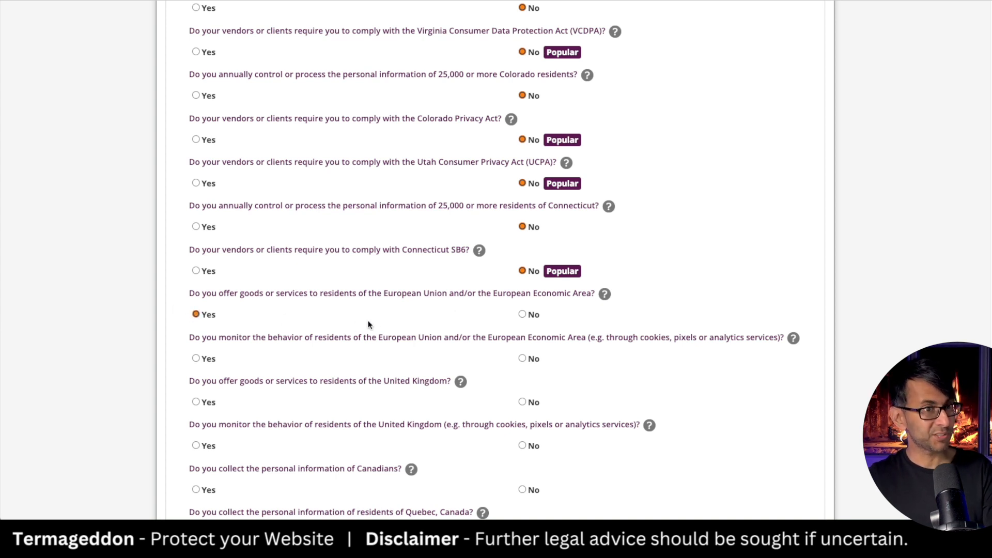
{"action": "scroll", "coordinate": [494, 326], "scroll_direction": "down", "scroll_amount": 1}
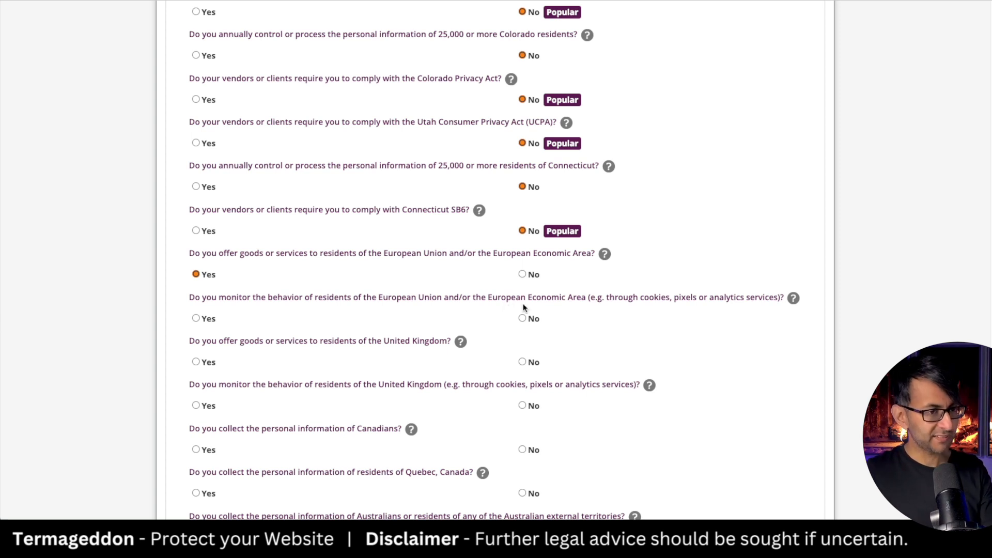
{"action": "left_click", "coordinate": [196, 317]}
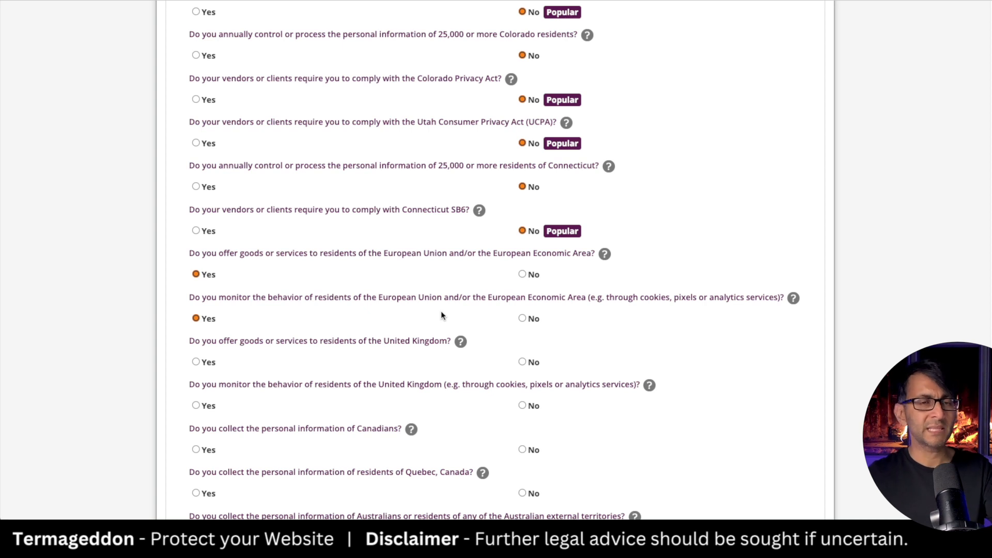
{"action": "scroll", "coordinate": [448, 312], "scroll_direction": "down", "scroll_amount": 1}
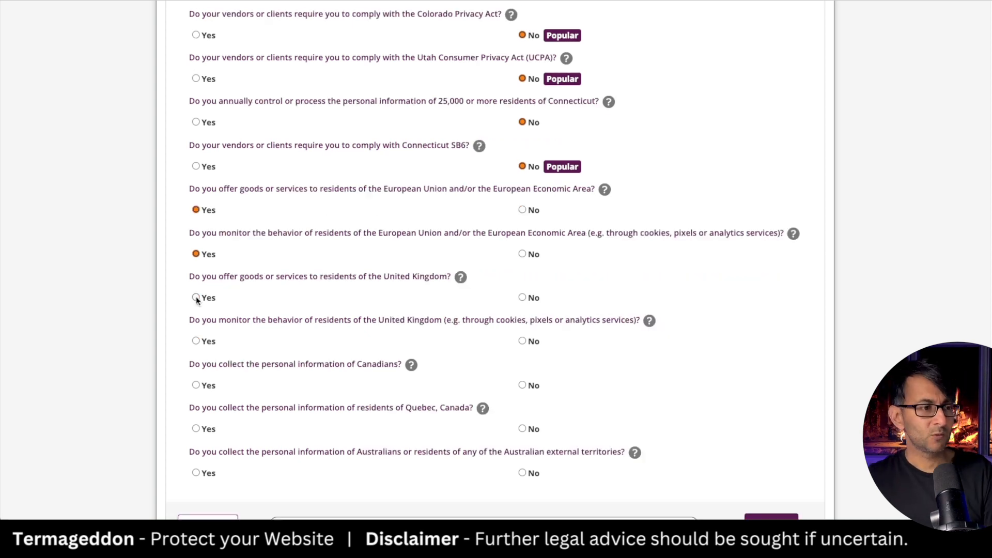
{"action": "left_click", "coordinate": [196, 298]}
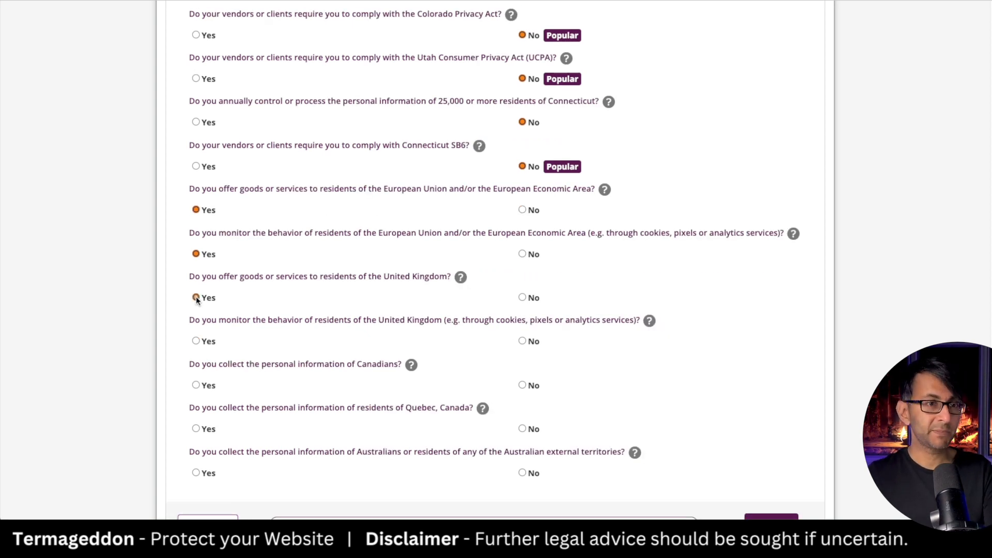
{"action": "left_click", "coordinate": [196, 341]}
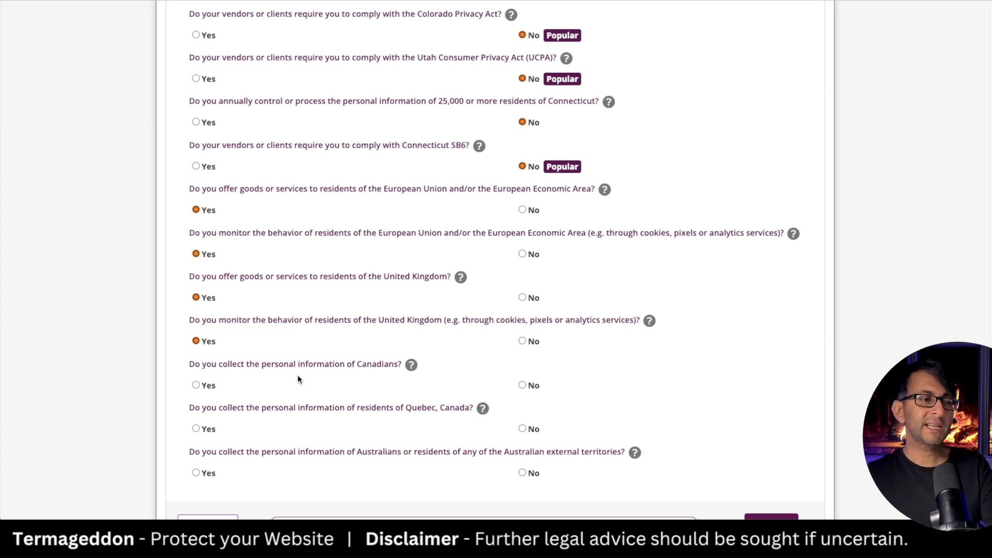
Answer Yes to collecting personal information of Canadians, Quebec residents and Australians, and continue to Part 2 of the questionnaire.
{"action": "left_click", "coordinate": [196, 385]}
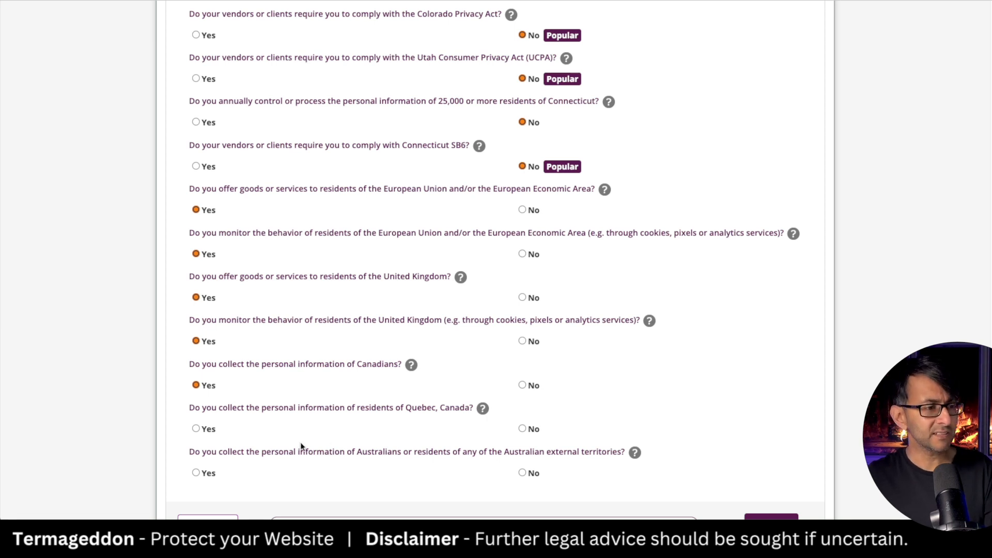
{"action": "left_click", "coordinate": [196, 428]}
{"action": "scroll", "coordinate": [195, 428], "scroll_direction": "down", "scroll_amount": 3}
{"action": "left_click", "coordinate": [197, 301]}
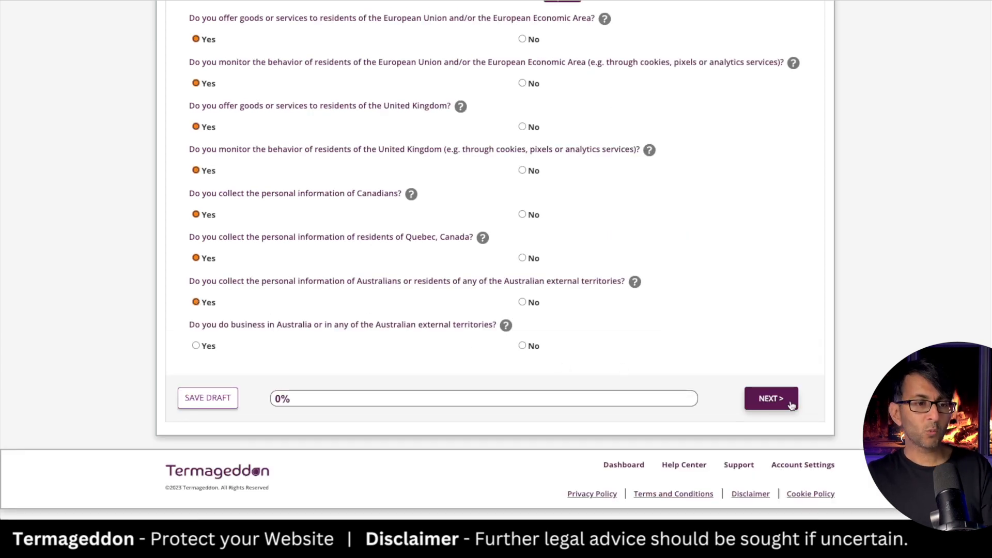
{"action": "left_click", "coordinate": [771, 398]}
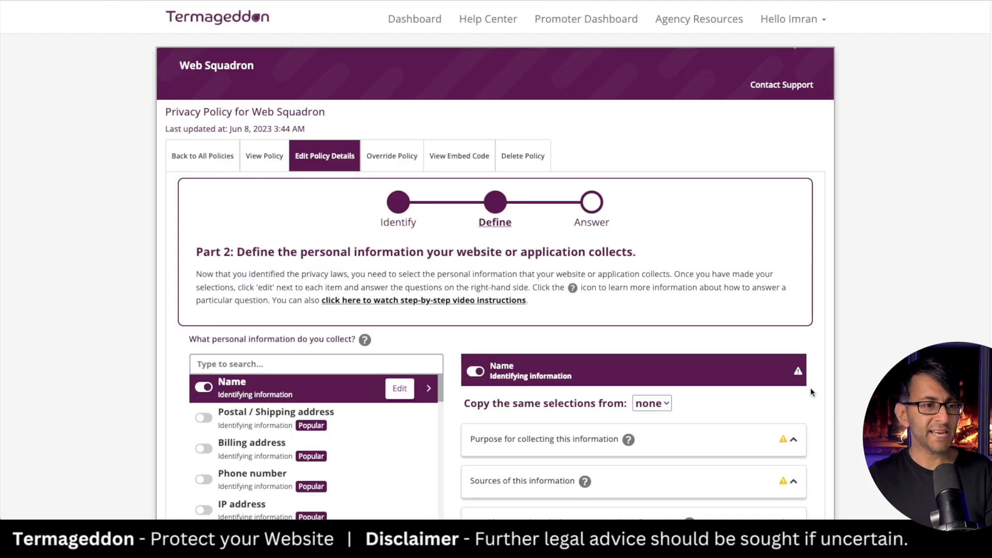
For the Name item, select Enforcing our Terms of Service, Marketing and advertising, and Participation in surveys and contests as collection purposes.
{"action": "scroll", "coordinate": [969, 107], "scroll_direction": "down", "scroll_amount": 3}
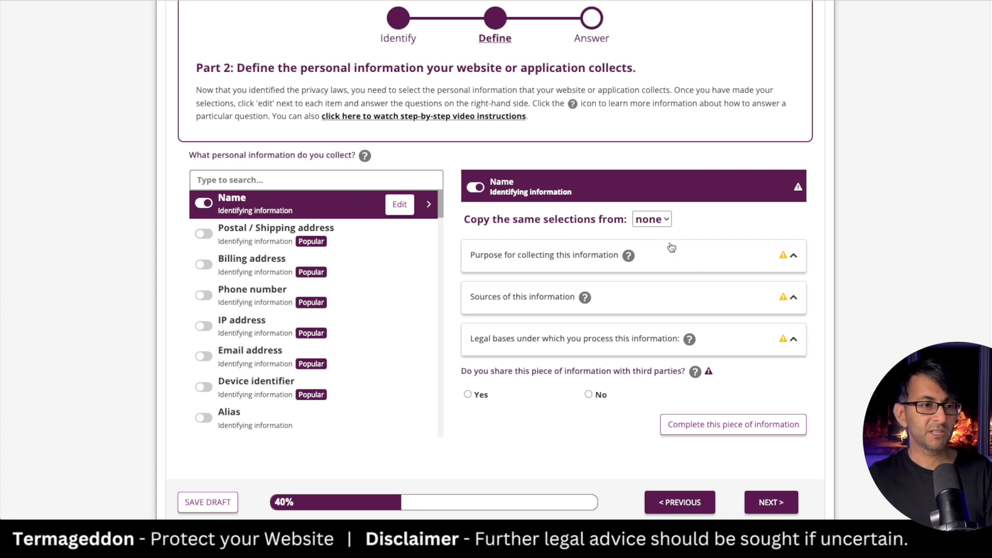
{"action": "left_click", "coordinate": [651, 218]}
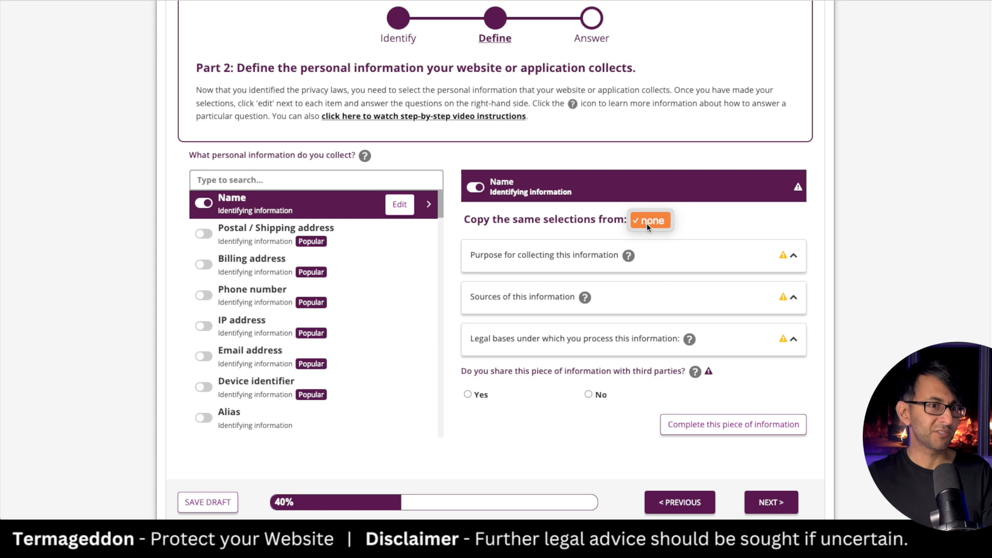
{"action": "left_click", "coordinate": [711, 223]}
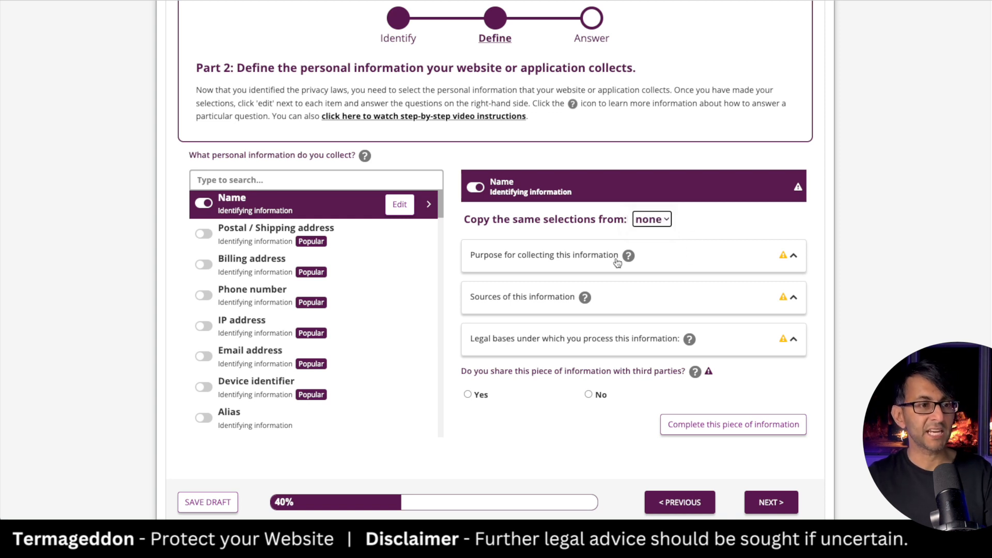
{"action": "left_click", "coordinate": [696, 253]}
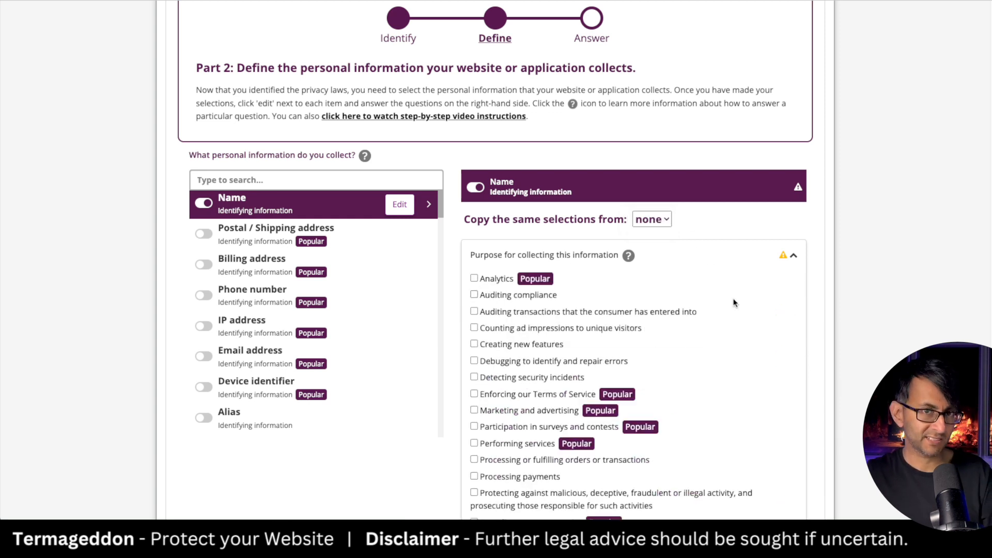
{"action": "scroll", "coordinate": [710, 381], "scroll_direction": "down", "scroll_amount": 4}
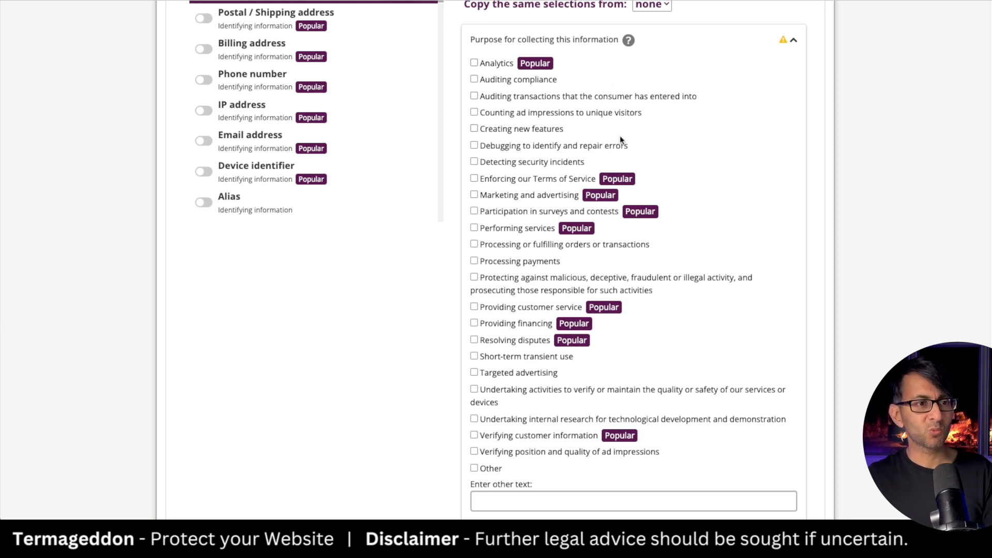
{"action": "left_click", "coordinate": [474, 178]}
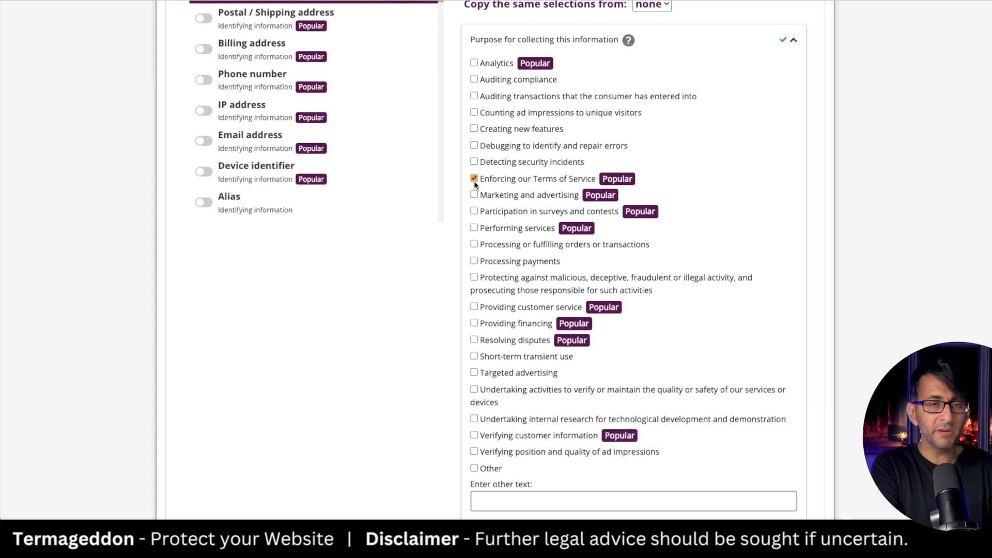
{"action": "left_click", "coordinate": [474, 195]}
{"action": "left_click", "coordinate": [474, 211]}
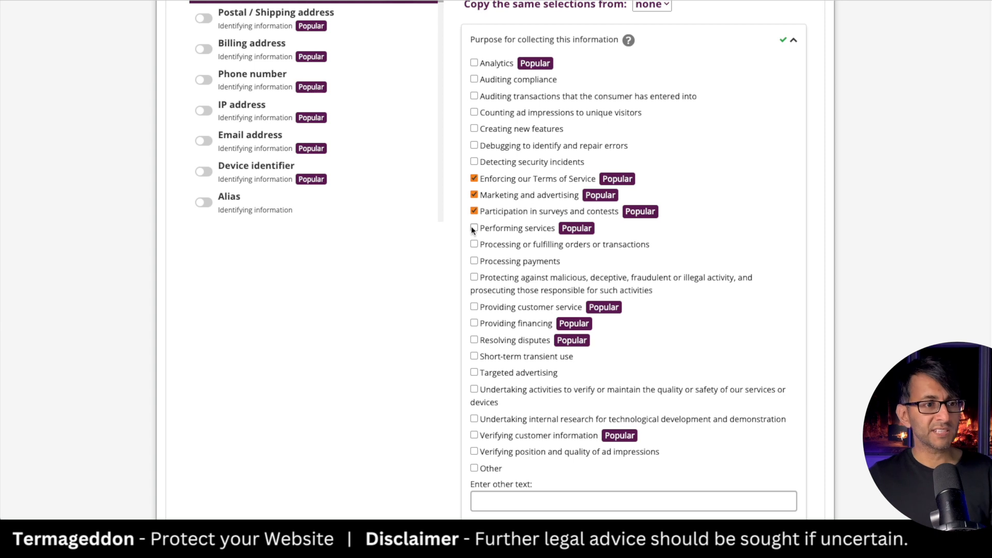
Add performing services, processing orders, processing payments, providing customer service and resolving disputes to the purposes for collecting names.
{"action": "left_click", "coordinate": [473, 228]}
{"action": "left_click", "coordinate": [474, 245]}
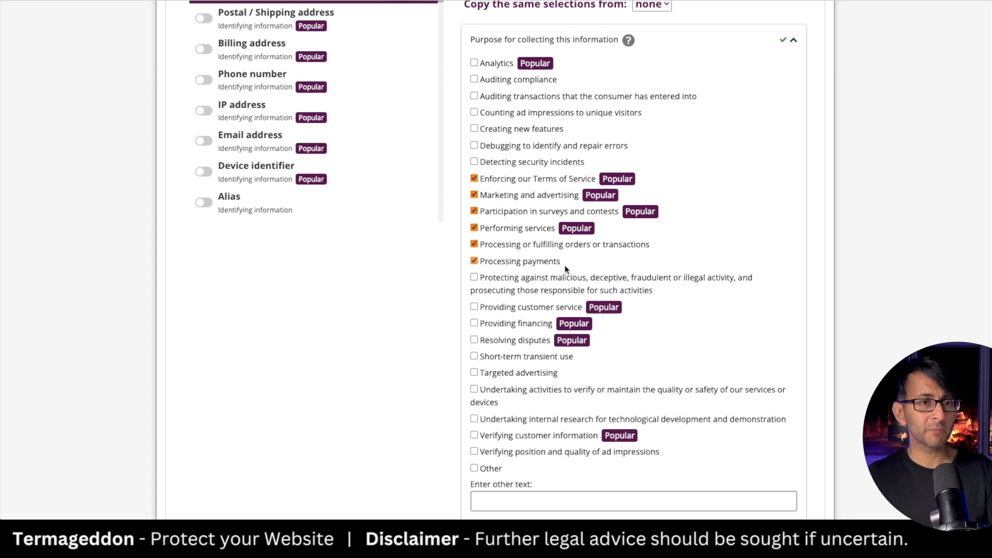
{"action": "left_click", "coordinate": [474, 306]}
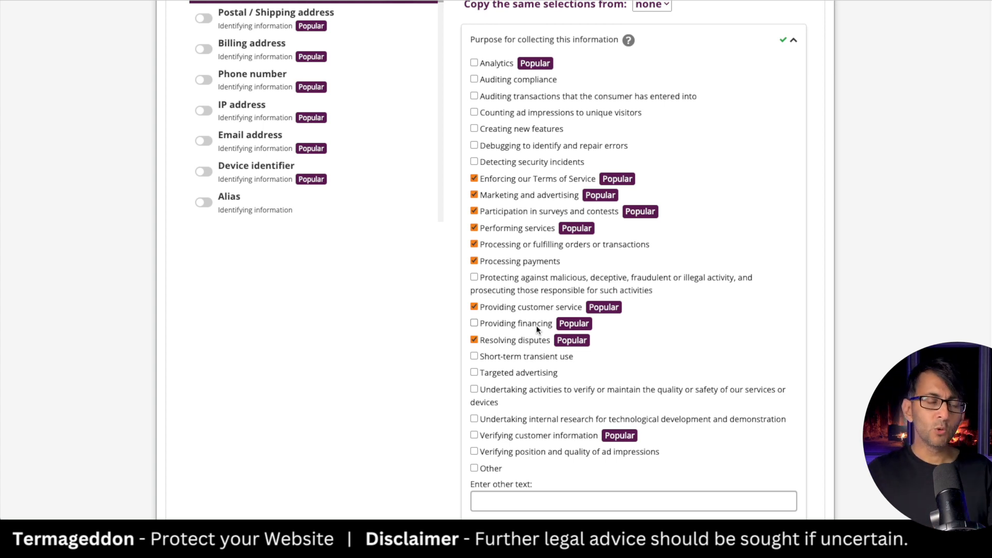
{"action": "scroll", "coordinate": [661, 377], "scroll_direction": "down", "scroll_amount": 1}
{"action": "left_click", "coordinate": [473, 408]}
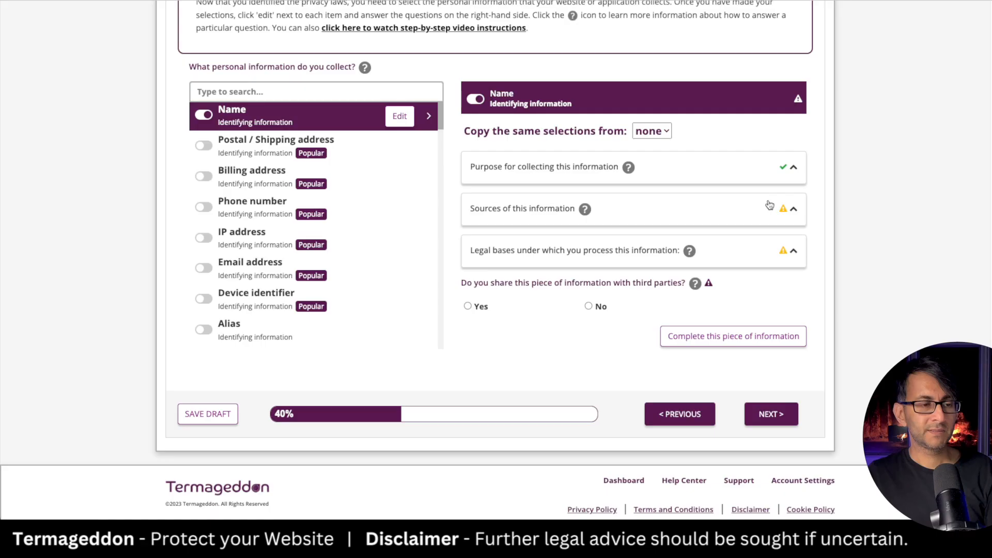
Set Information submitted by the consumer as the only source of the Name information.
{"action": "left_click", "coordinate": [757, 206]}
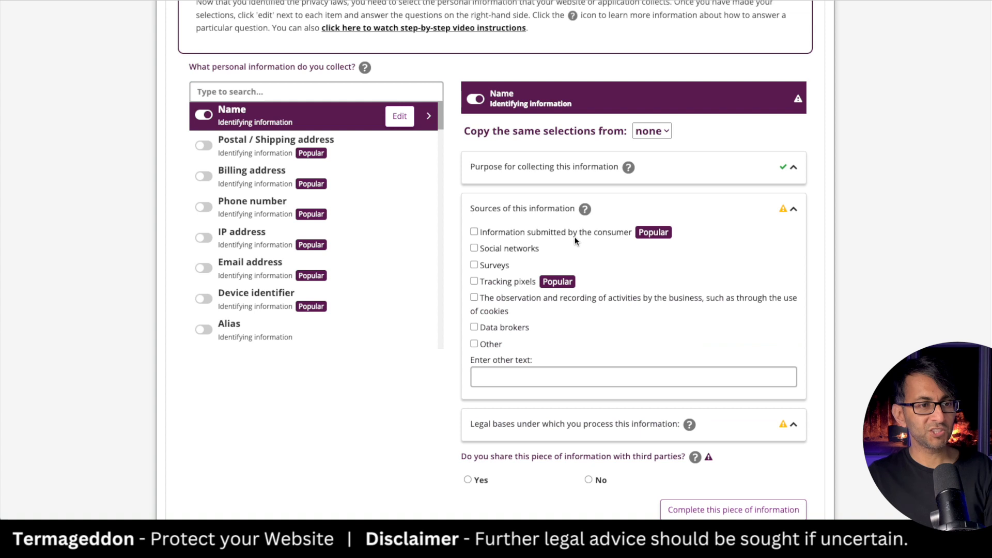
{"action": "left_click", "coordinate": [545, 236]}
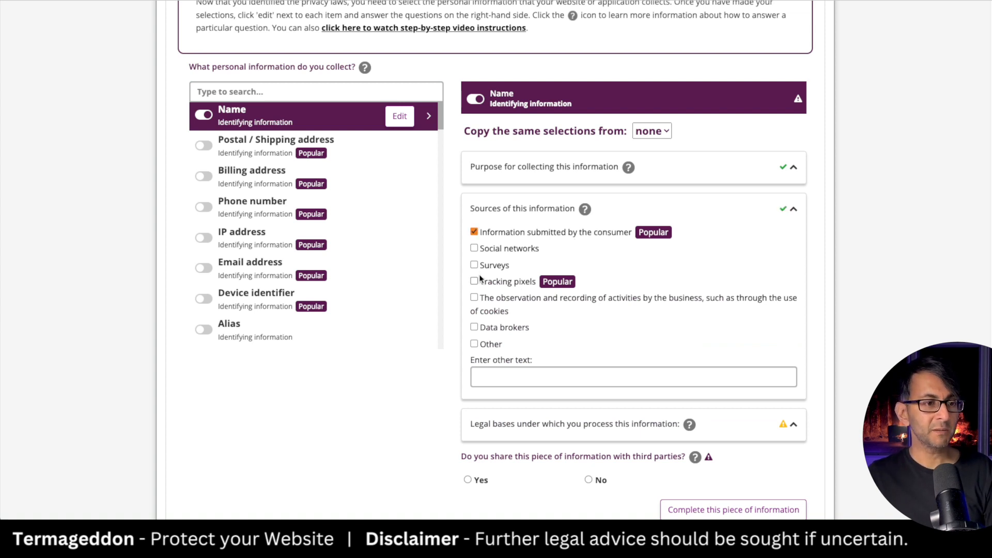
{"action": "left_click", "coordinate": [500, 283]}
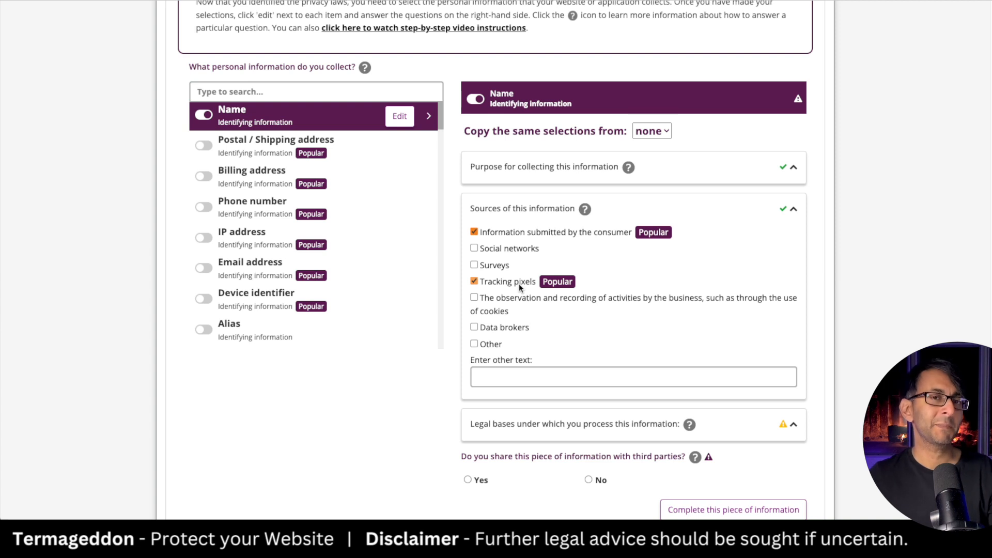
{"action": "left_click", "coordinate": [500, 285]}
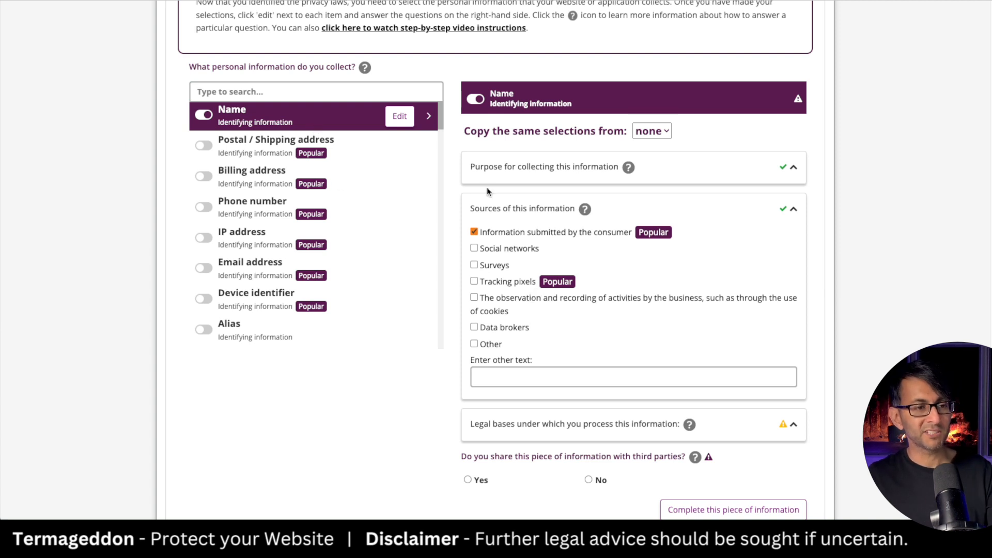
{"action": "left_click", "coordinate": [759, 210]}
Answer Yes to sharing the Name information with third parties and select Customer management systems, for managing interactions and processing transactions.
{"action": "left_click", "coordinate": [760, 241]}
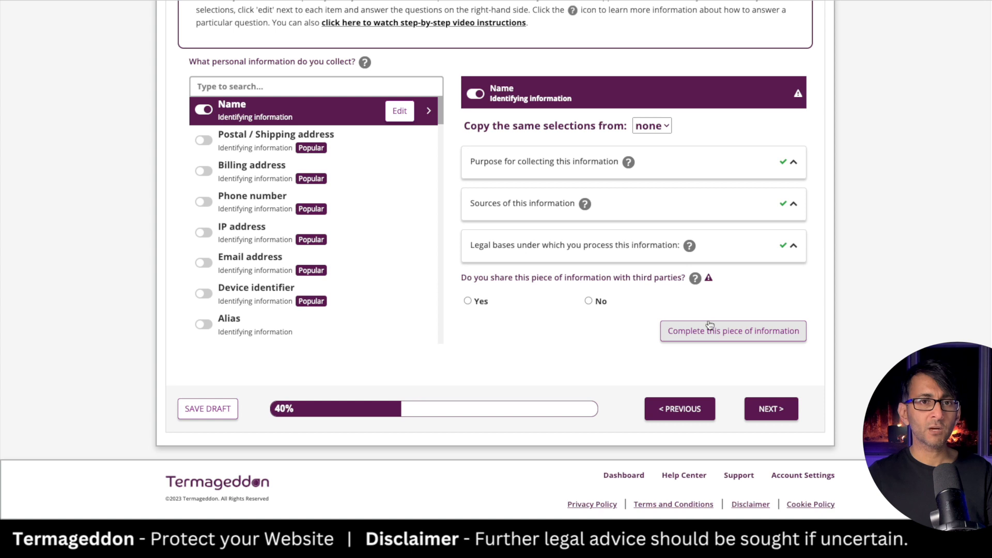
{"action": "scroll", "coordinate": [709, 321], "scroll_direction": "up", "scroll_amount": 1}
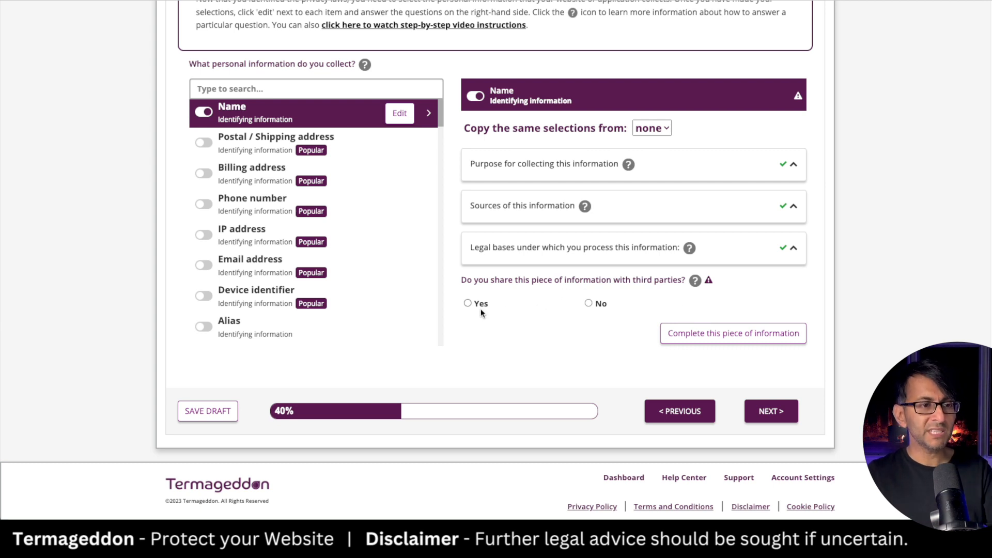
{"action": "left_click", "coordinate": [468, 304]}
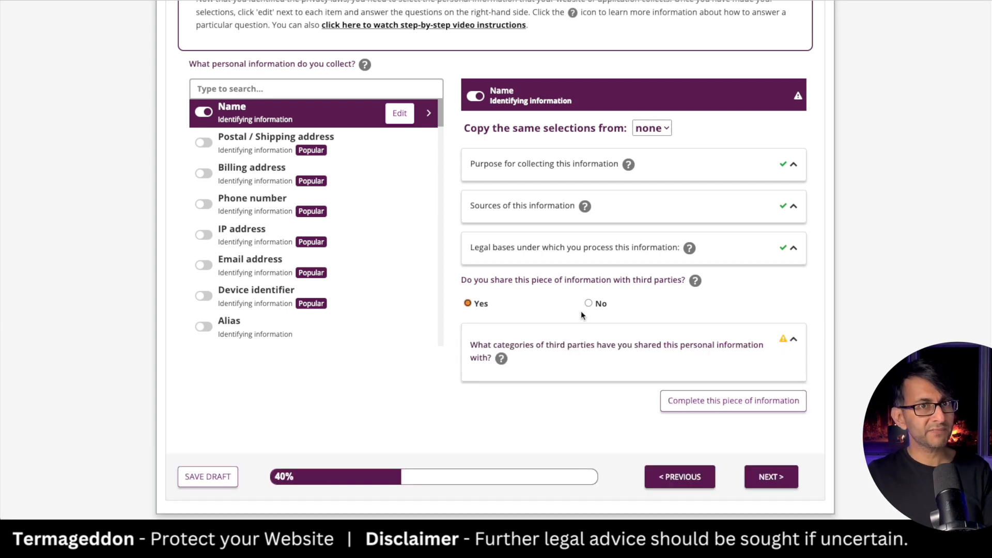
{"action": "scroll", "coordinate": [580, 311], "scroll_direction": "down", "scroll_amount": 5}
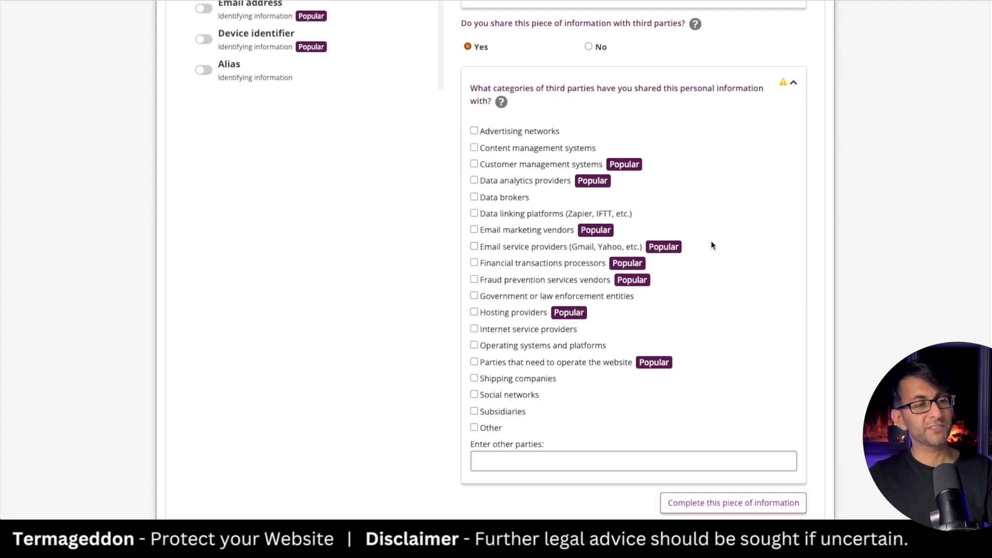
{"action": "left_click", "coordinate": [473, 163]}
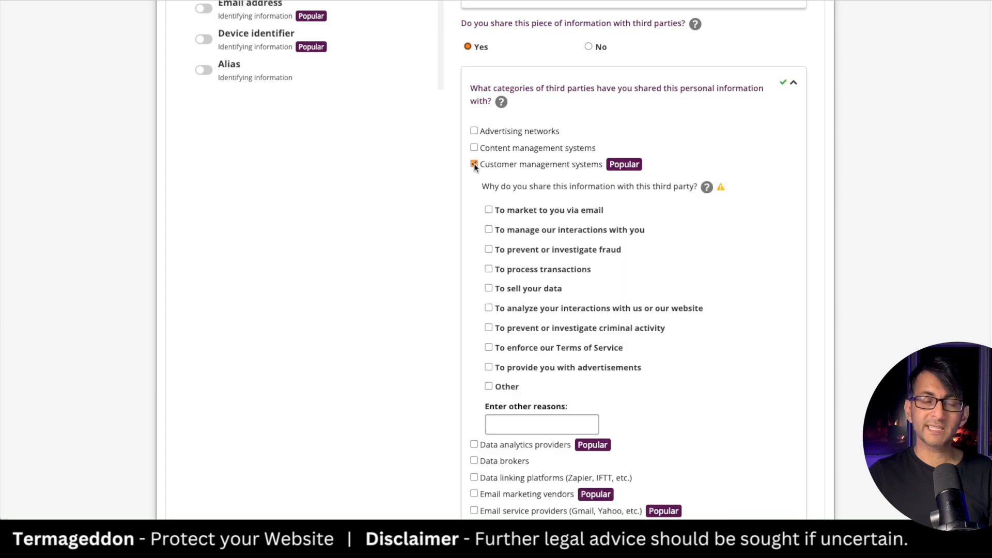
{"action": "left_click", "coordinate": [488, 229]}
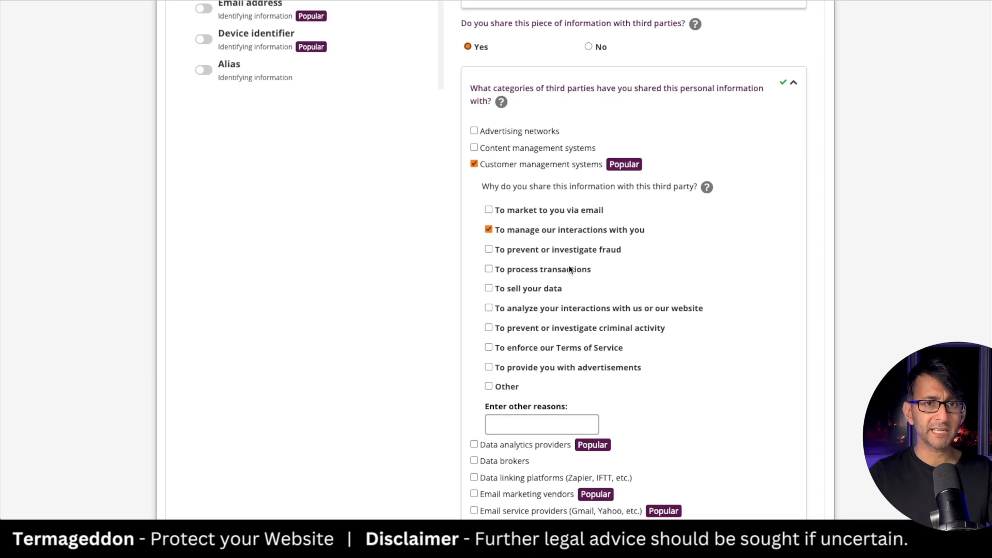
{"action": "left_click", "coordinate": [488, 269]}
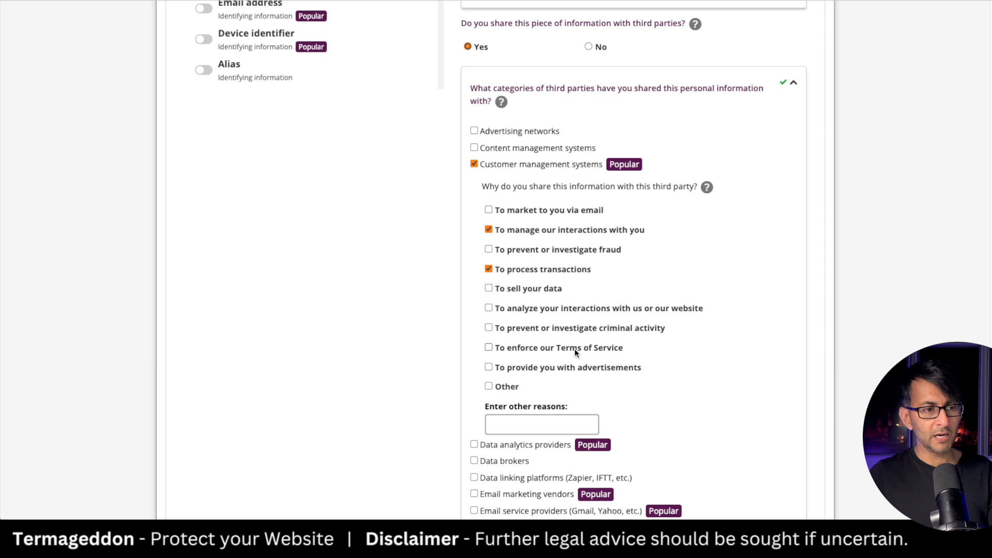
Add Email marketing vendors for marketing via email, and Email service providers for marketing via email and processing transactions.
{"action": "scroll", "coordinate": [672, 361], "scroll_direction": "down", "scroll_amount": 1}
{"action": "scroll", "coordinate": [618, 405], "scroll_direction": "down", "scroll_amount": 6}
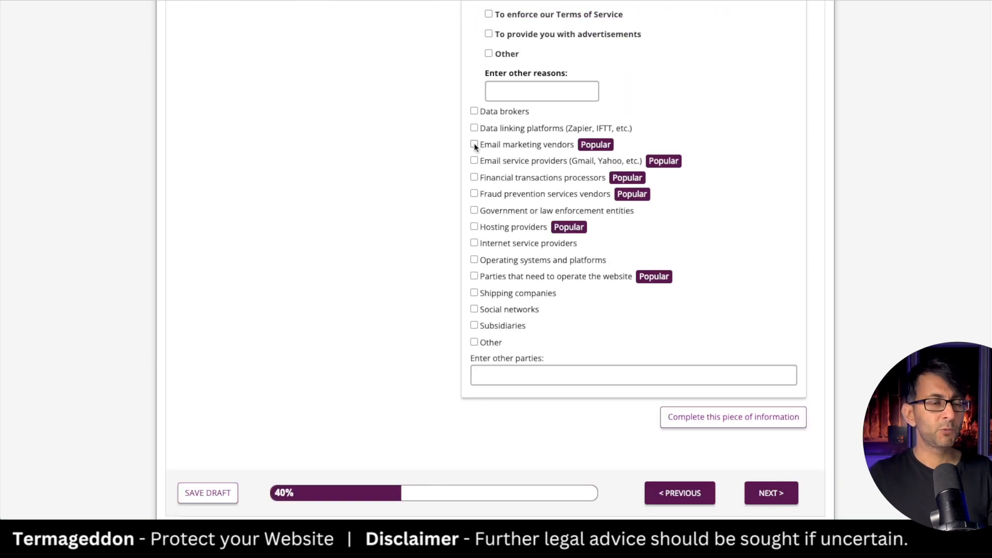
{"action": "left_click", "coordinate": [473, 144]}
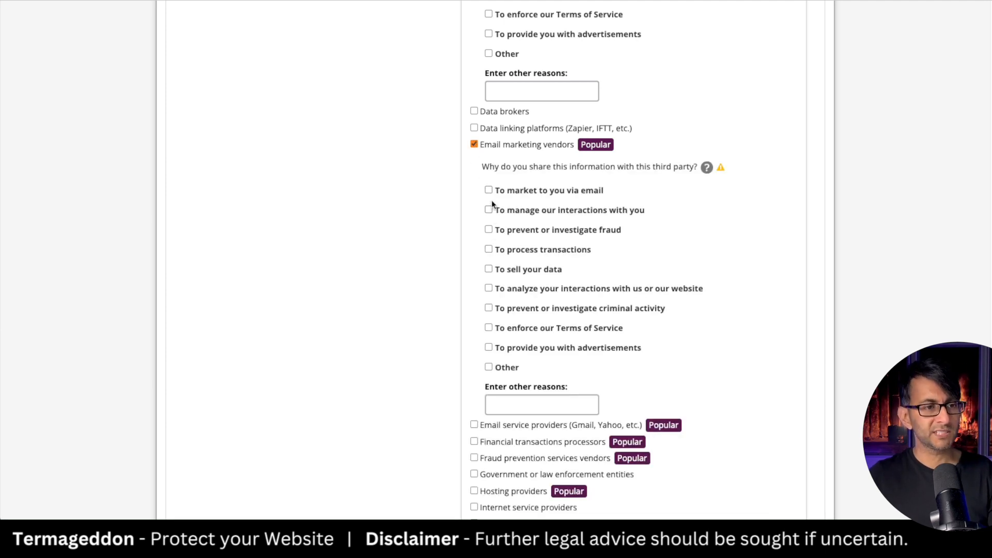
{"action": "left_click", "coordinate": [489, 190]}
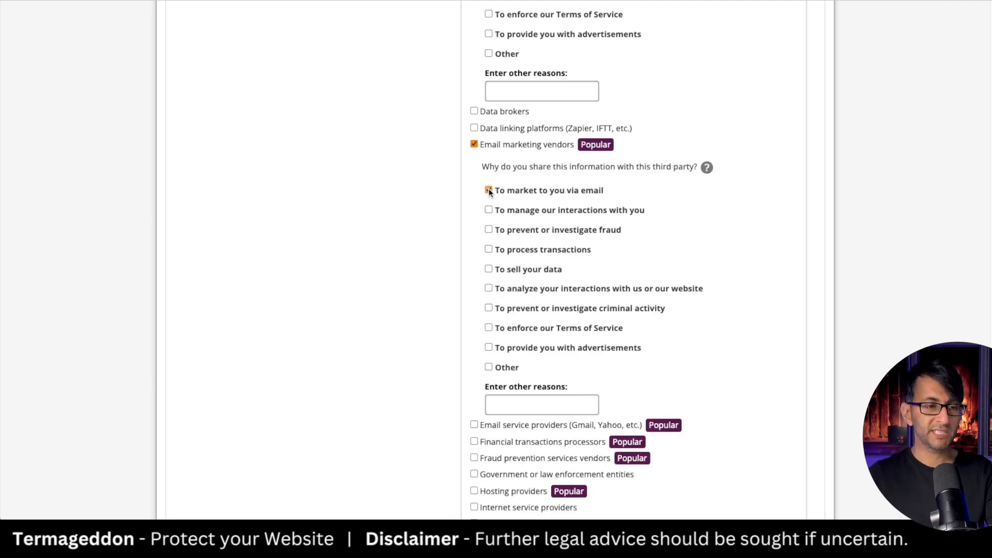
{"action": "scroll", "coordinate": [515, 138], "scroll_direction": "down", "scroll_amount": 5}
{"action": "left_click", "coordinate": [516, 137]}
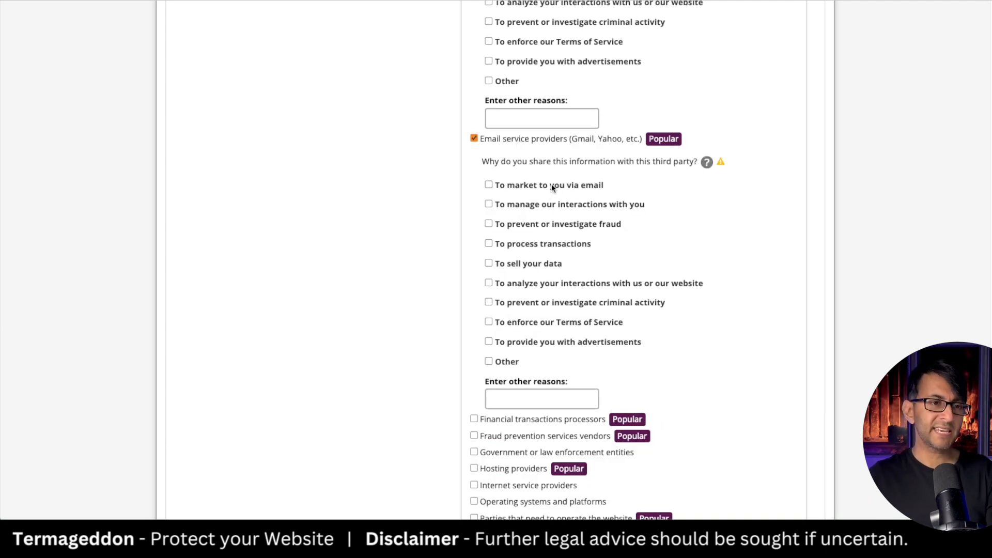
{"action": "left_click", "coordinate": [488, 243]}
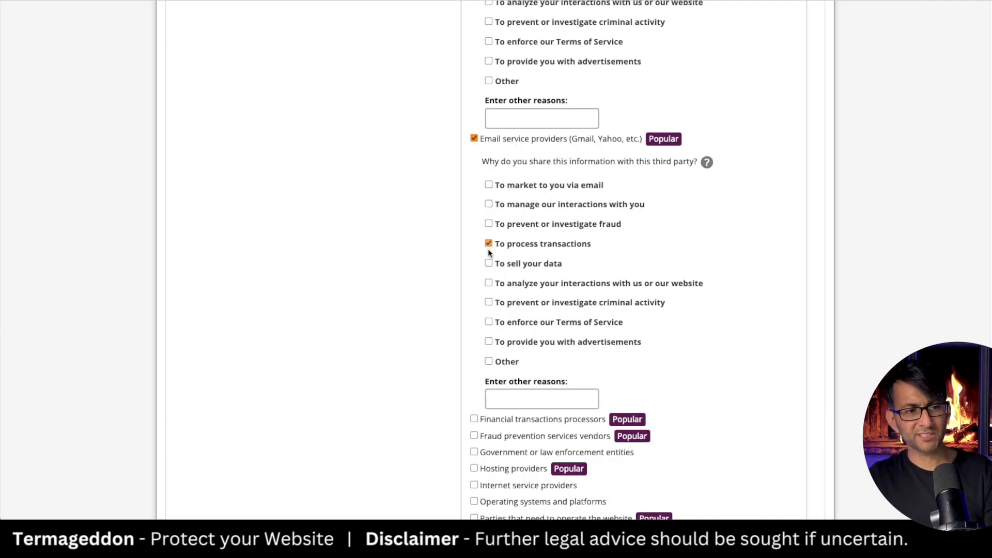
{"action": "left_click", "coordinate": [488, 185]}
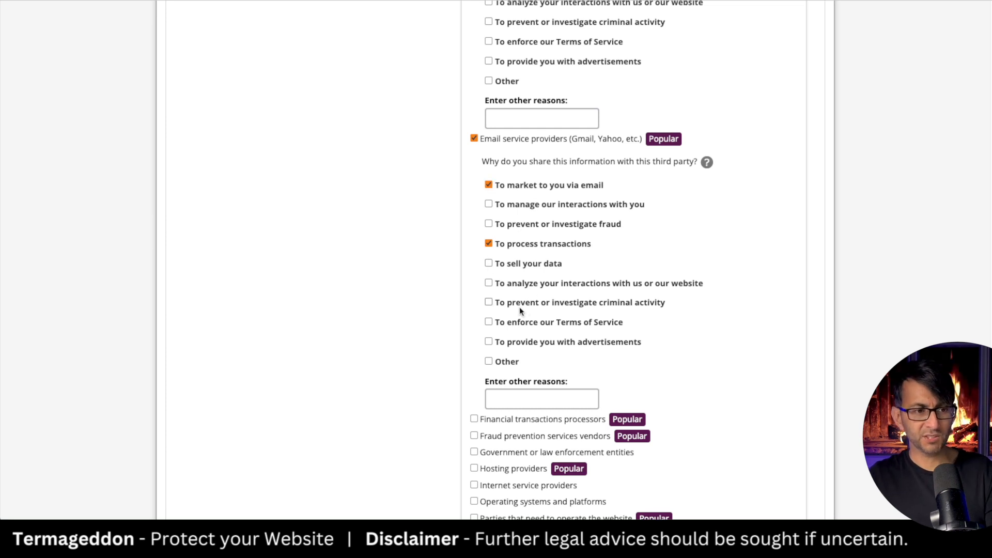
Add Financial transactions processors for processing transactions, and Fraud prevention services vendors for preventing or investigating fraud and processing transactions.
{"action": "scroll", "coordinate": [534, 123], "scroll_direction": "down", "scroll_amount": 5}
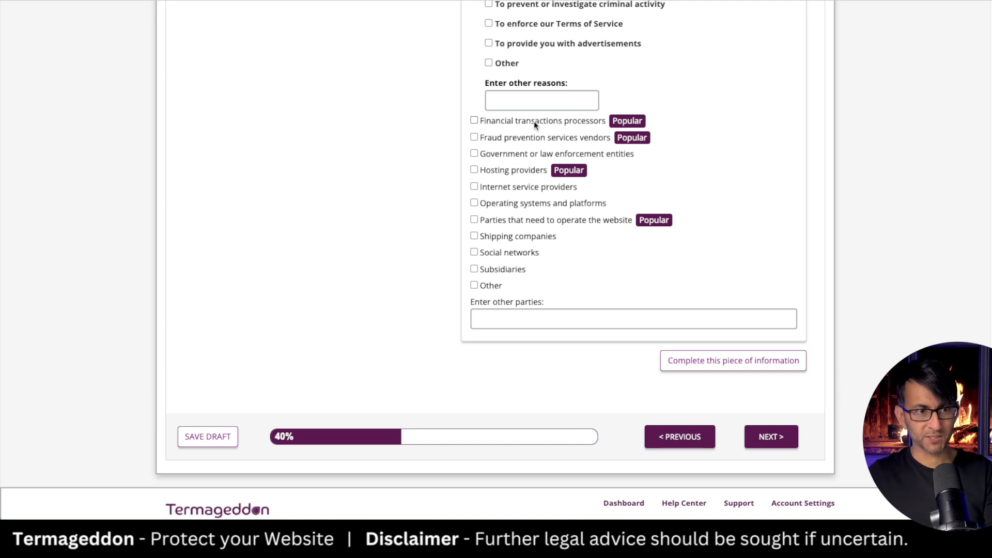
{"action": "left_click", "coordinate": [534, 121]}
{"action": "left_click", "coordinate": [488, 226]}
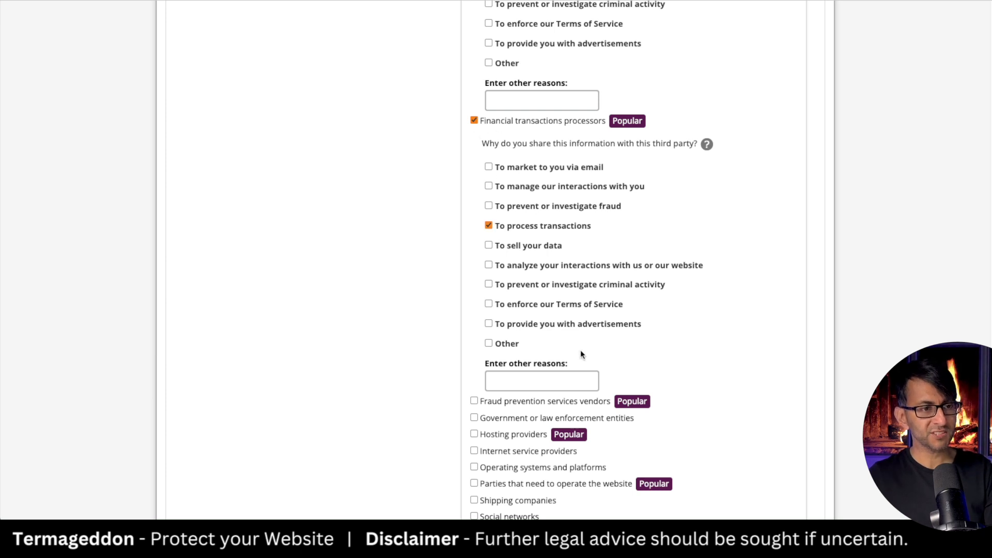
{"action": "scroll", "coordinate": [569, 279], "scroll_direction": "down", "scroll_amount": 3}
{"action": "left_click", "coordinate": [559, 214]}
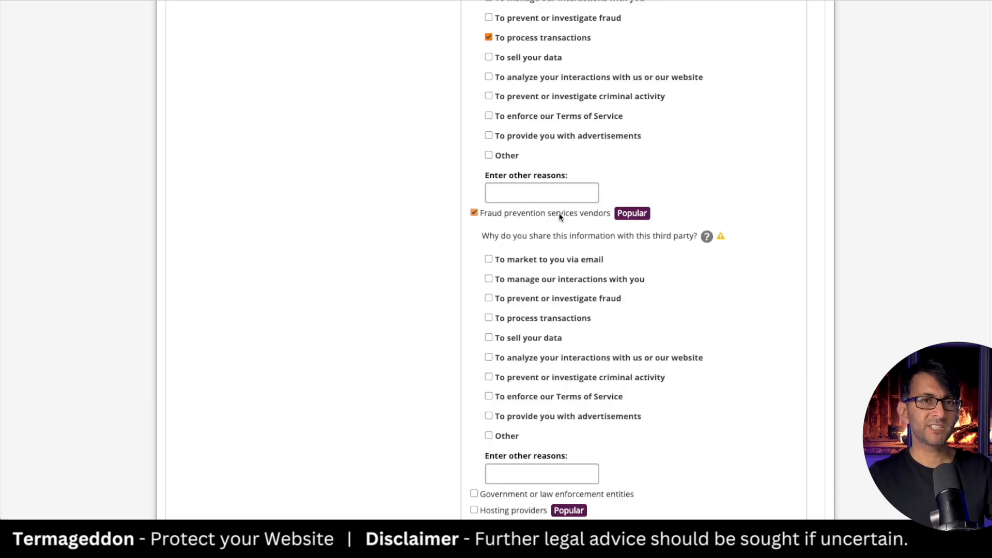
{"action": "left_click", "coordinate": [488, 318]}
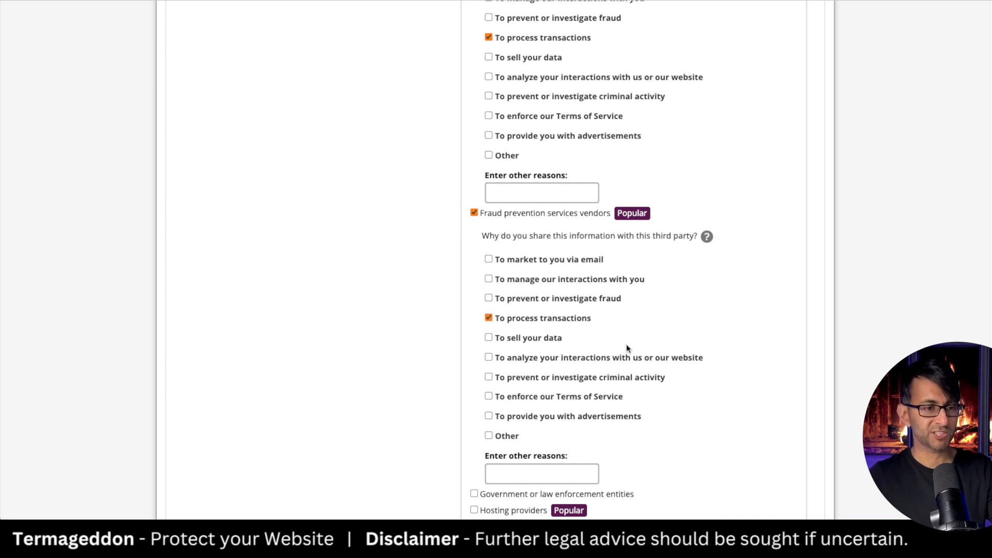
{"action": "scroll", "coordinate": [567, 410], "scroll_direction": "down", "scroll_amount": 4}
{"action": "left_click", "coordinate": [590, 71]}
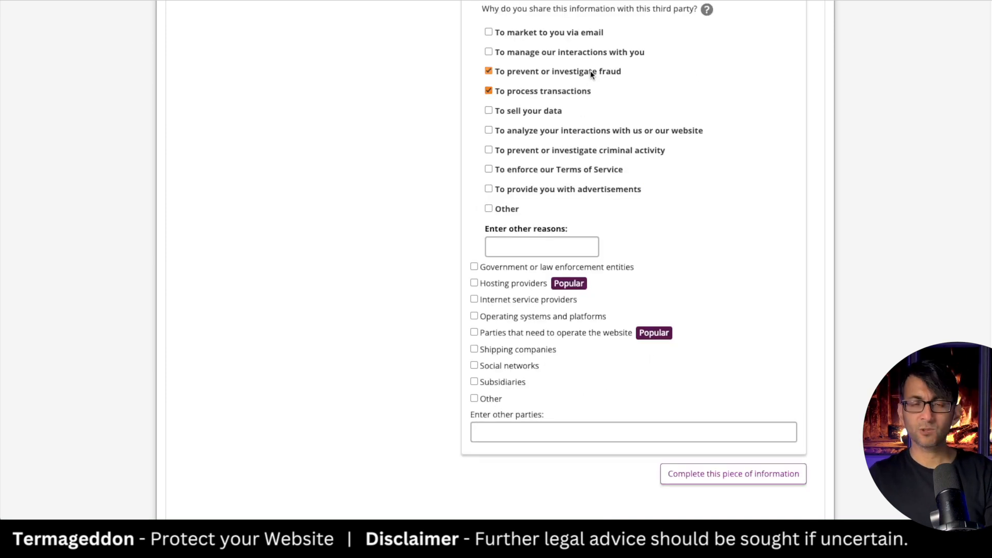
Add Shipping companies to the third parties that the Name information is shared with.
{"action": "scroll", "coordinate": [528, 300], "scroll_direction": "down", "scroll_amount": 1}
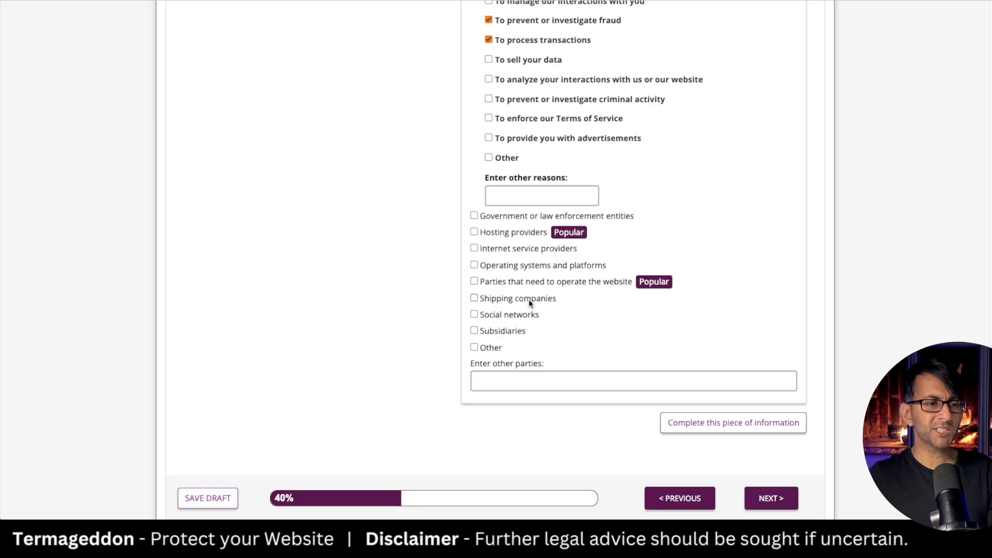
{"action": "left_click", "coordinate": [529, 299]}
{"action": "scroll", "coordinate": [595, 302], "scroll_direction": "down", "scroll_amount": 2}
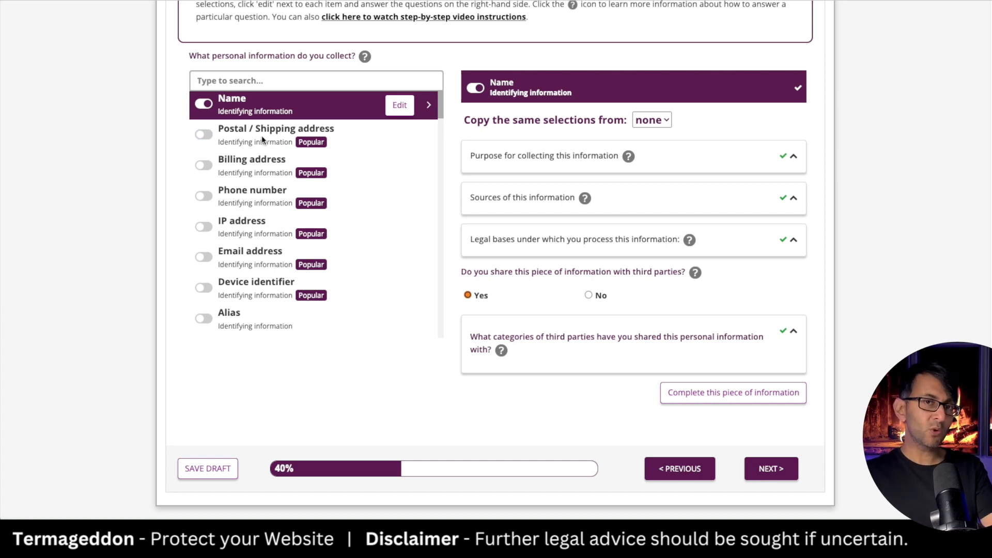
Enable Postal / Shipping address as collected information and copy its selections from Name.
{"action": "left_click", "coordinate": [225, 134]}
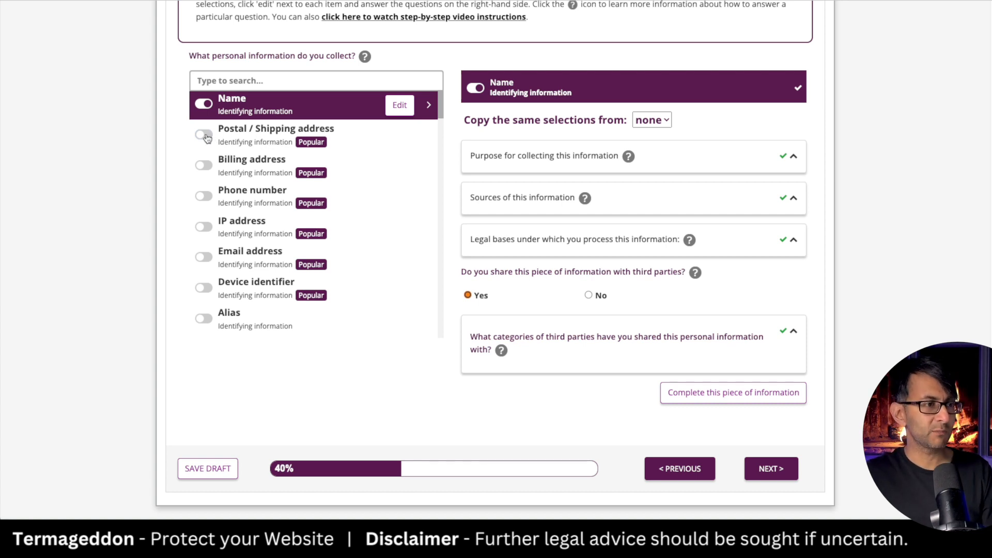
{"action": "left_click", "coordinate": [405, 140]}
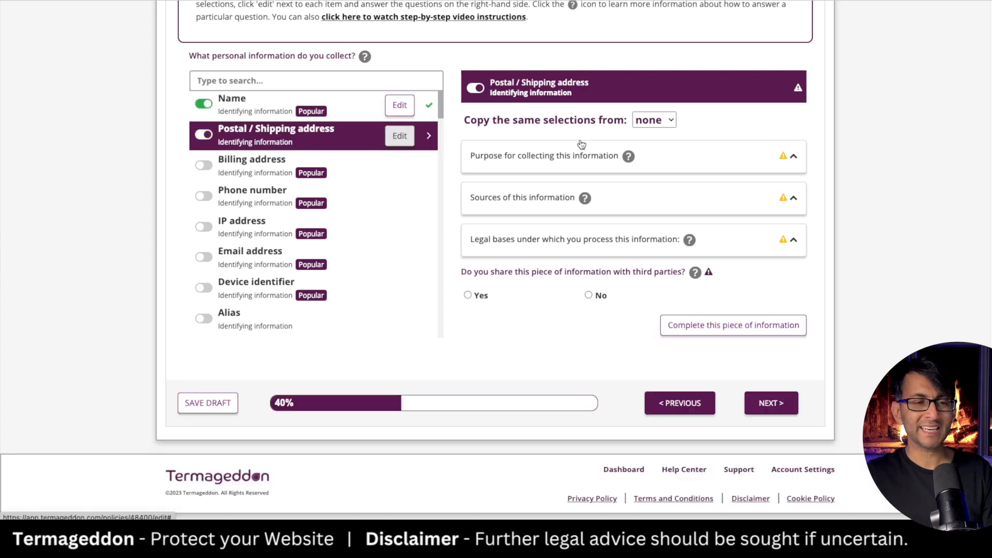
{"action": "left_click", "coordinate": [668, 124]}
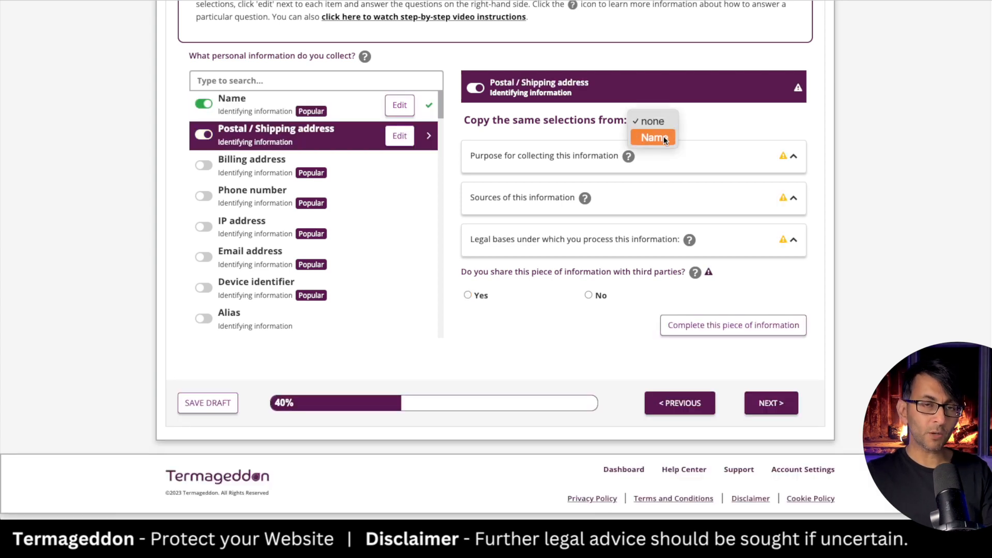
{"action": "left_click", "coordinate": [664, 138]}
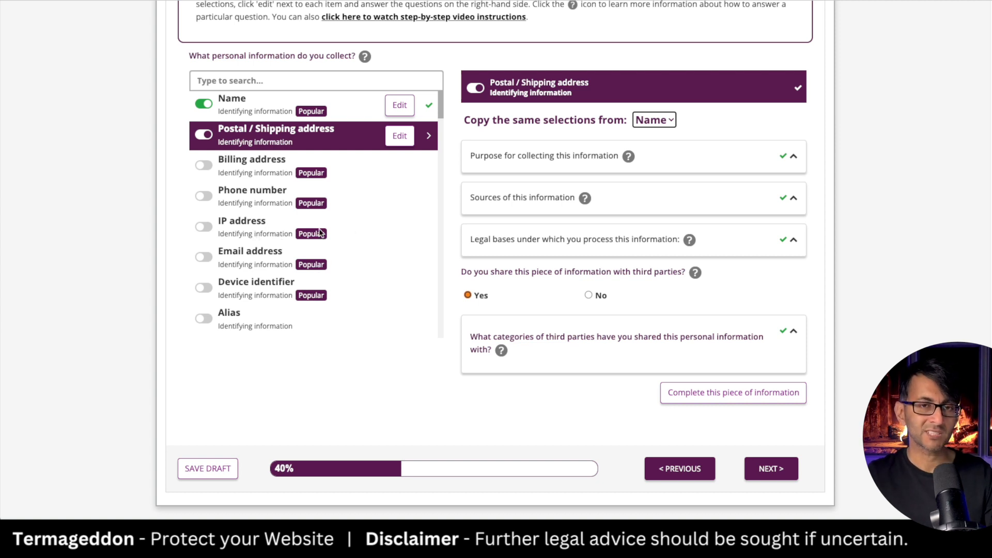
Enable Billing address as collected information and copy its selections from Name.
{"action": "left_click", "coordinate": [224, 164]}
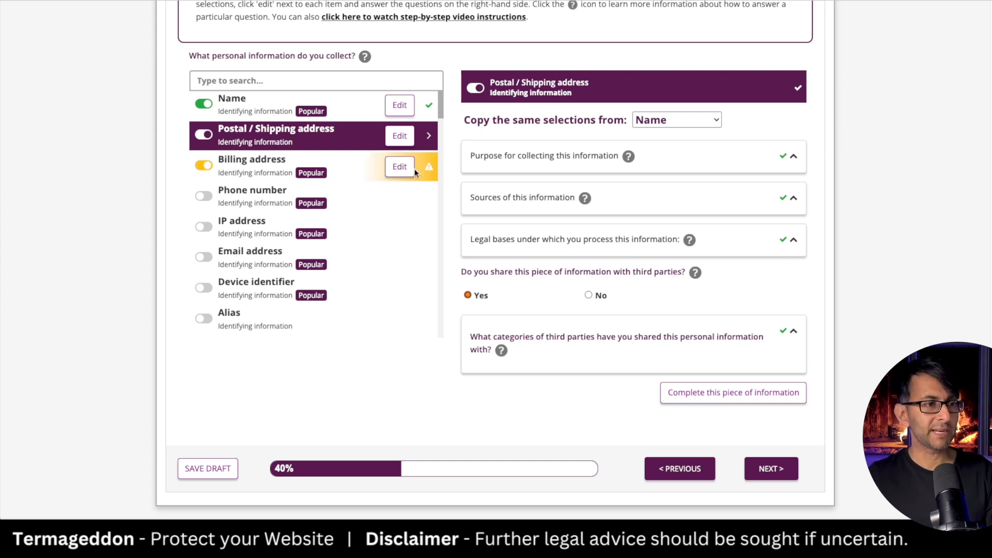
{"action": "left_click", "coordinate": [399, 167]}
{"action": "left_click", "coordinate": [680, 119]}
{"action": "left_click", "coordinate": [677, 139]}
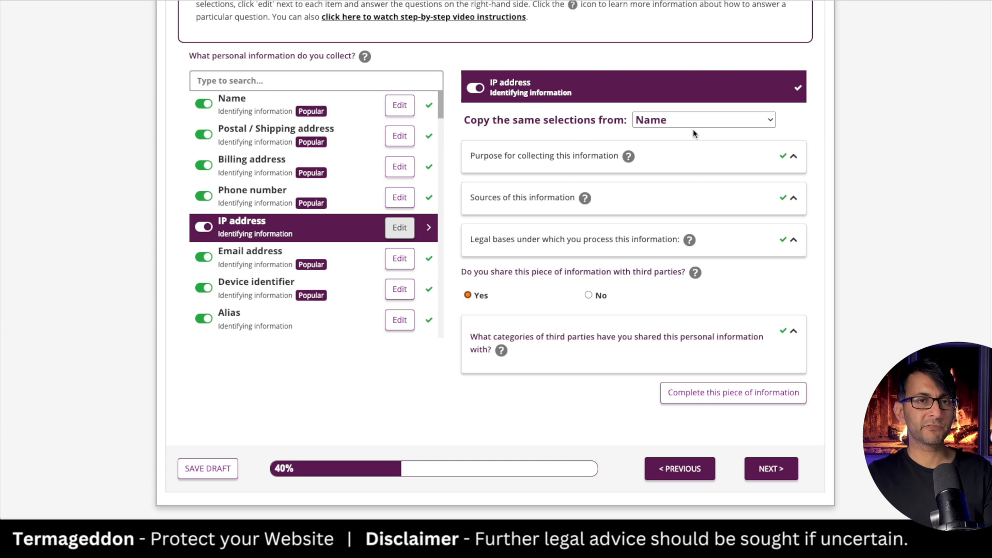
Add Analytics to the purposes for collecting the IP address.
{"action": "left_click", "coordinate": [794, 158]}
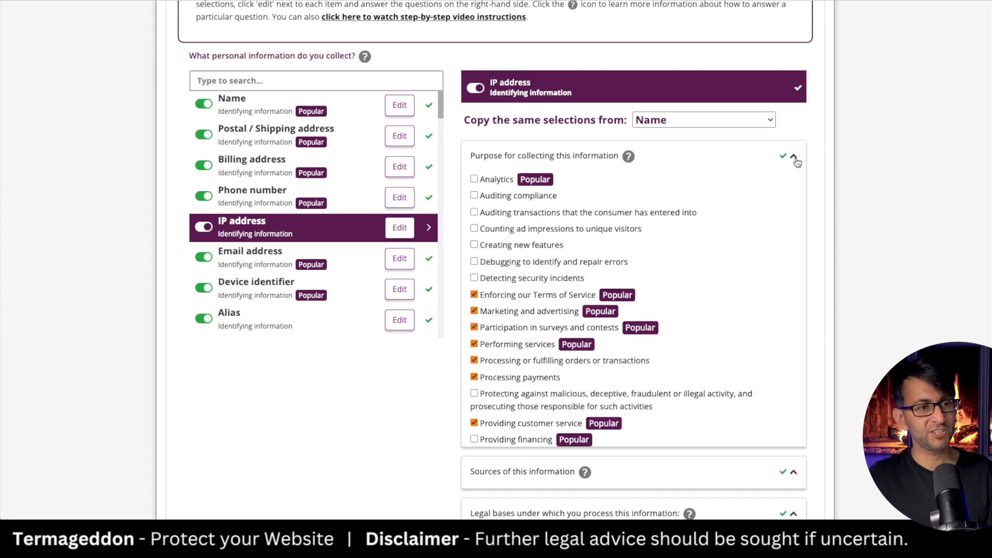
{"action": "left_click", "coordinate": [492, 180]}
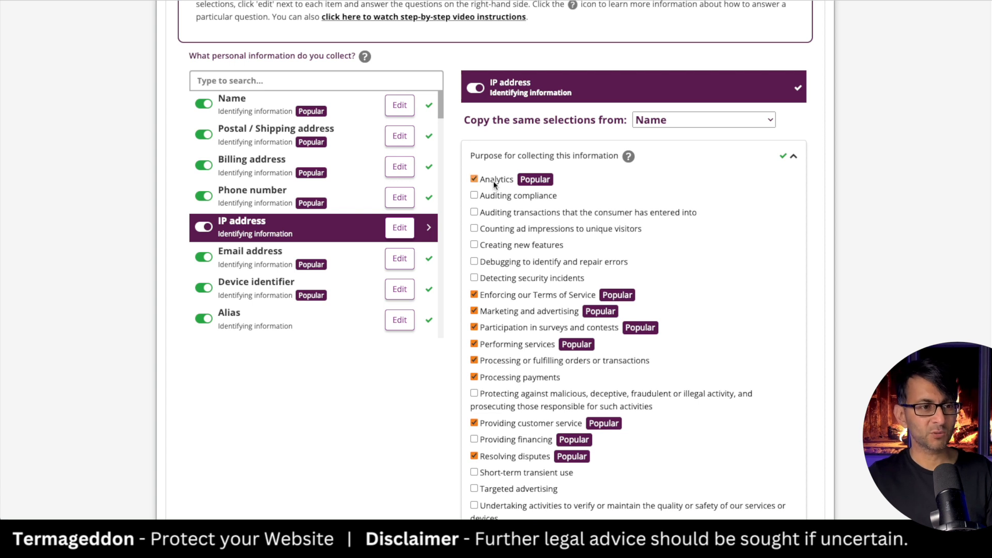
{"action": "left_click", "coordinate": [793, 158]}
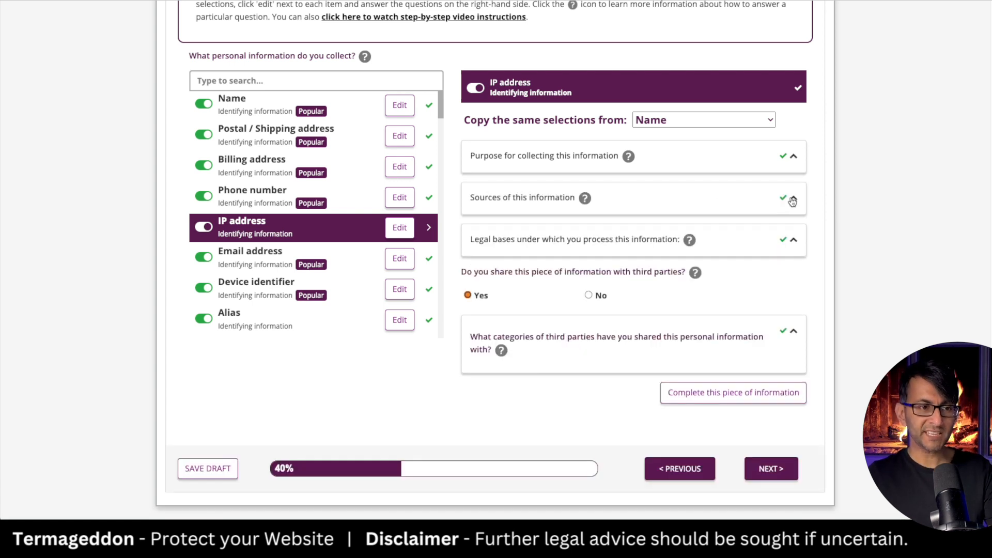
Check the sources selected for the IP address and continue to Part 3 of the questionnaire.
{"action": "left_click", "coordinate": [792, 202]}
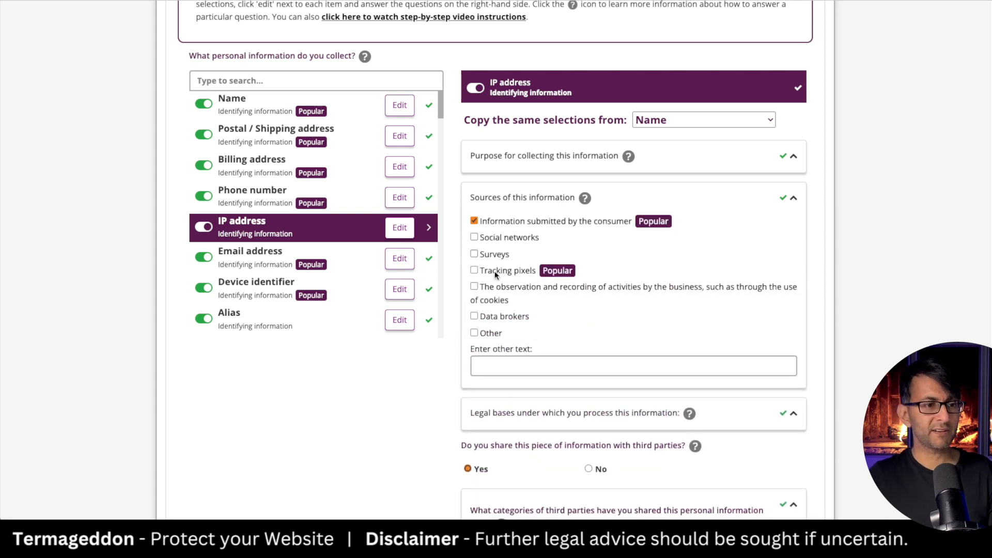
{"action": "left_click", "coordinate": [792, 199]}
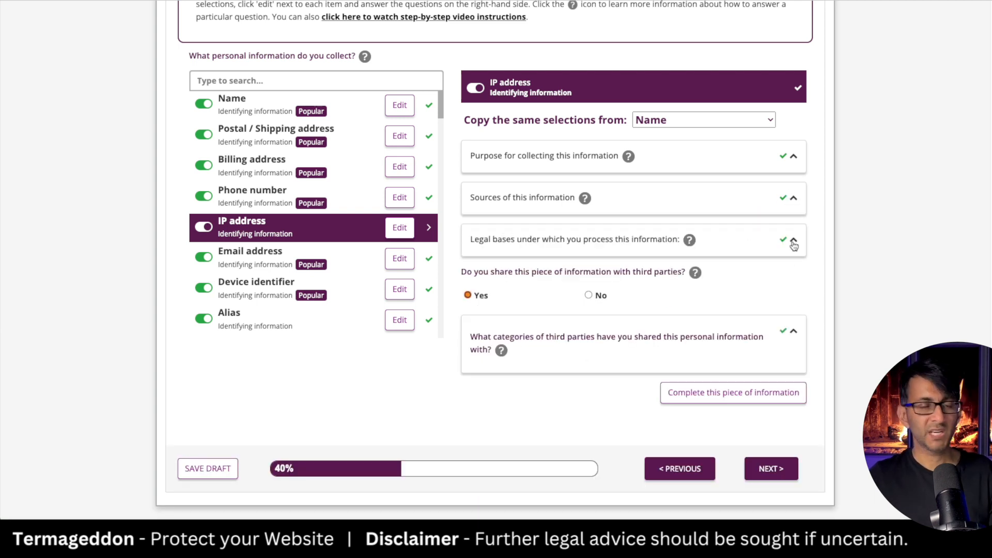
{"action": "left_click", "coordinate": [770, 468]}
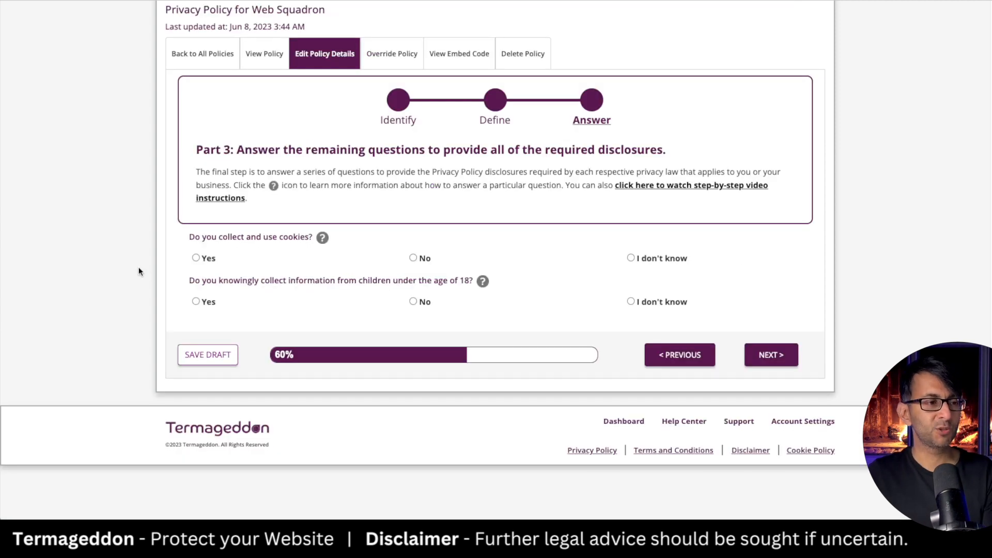
Answer Yes to collecting and using cookies, and review the offer to activate the Usercentrics cookie consent tool.
{"action": "left_click", "coordinate": [200, 259]}
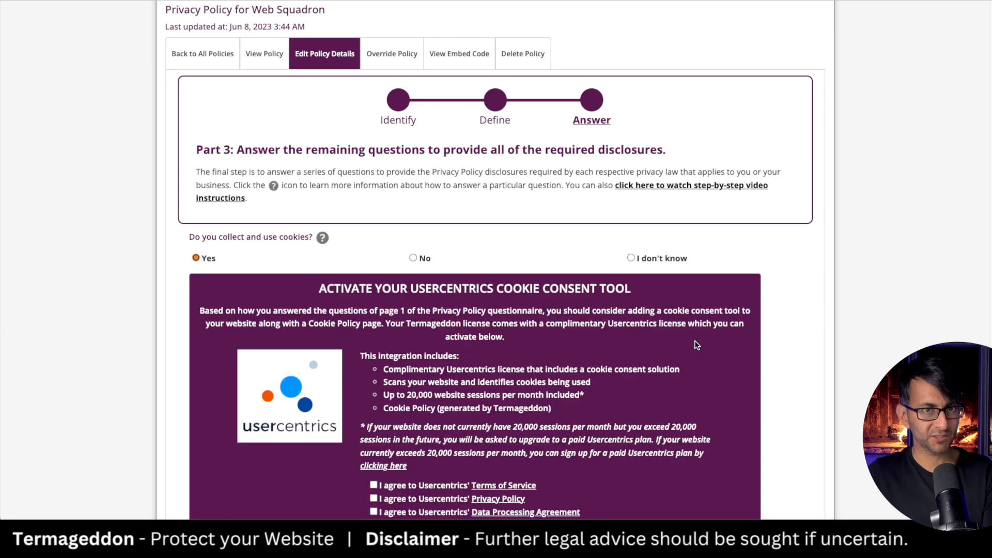
{"action": "scroll", "coordinate": [697, 345], "scroll_direction": "down", "scroll_amount": 2}
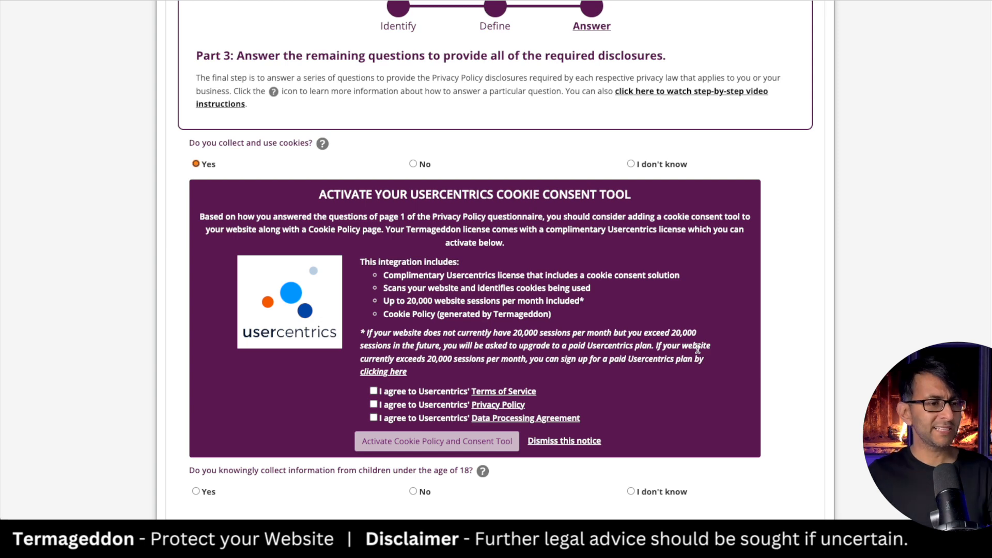
{"action": "scroll", "coordinate": [700, 418], "scroll_direction": "down", "scroll_amount": 1}
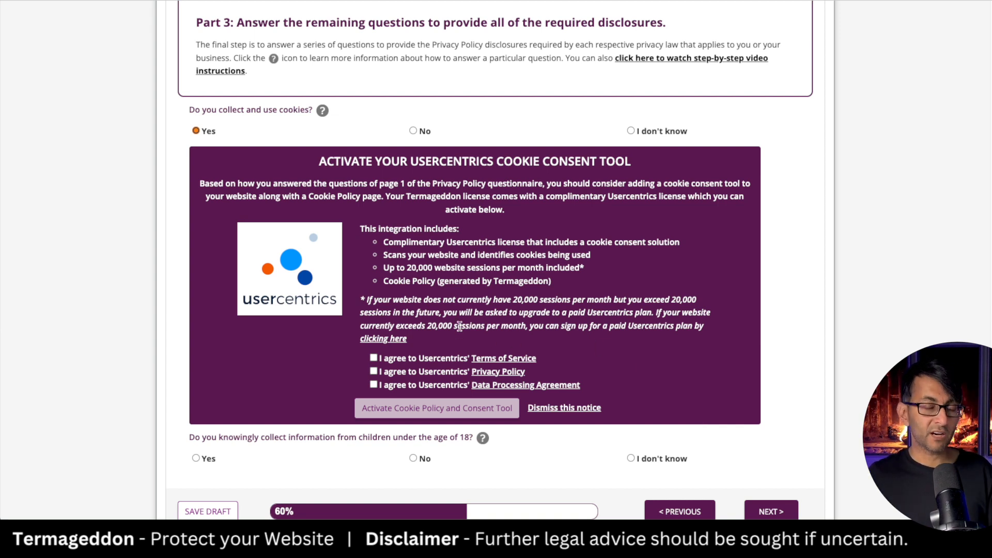
Accept the Usercentrics Terms of Service, Privacy Policy and Data Processing Agreement, activate the Cookie Policy and Consent Tool, and continue the questionnaire.
{"action": "left_click", "coordinate": [373, 358]}
{"action": "left_click", "coordinate": [373, 371]}
{"action": "left_click", "coordinate": [373, 385]}
{"action": "left_click", "coordinate": [462, 408]}
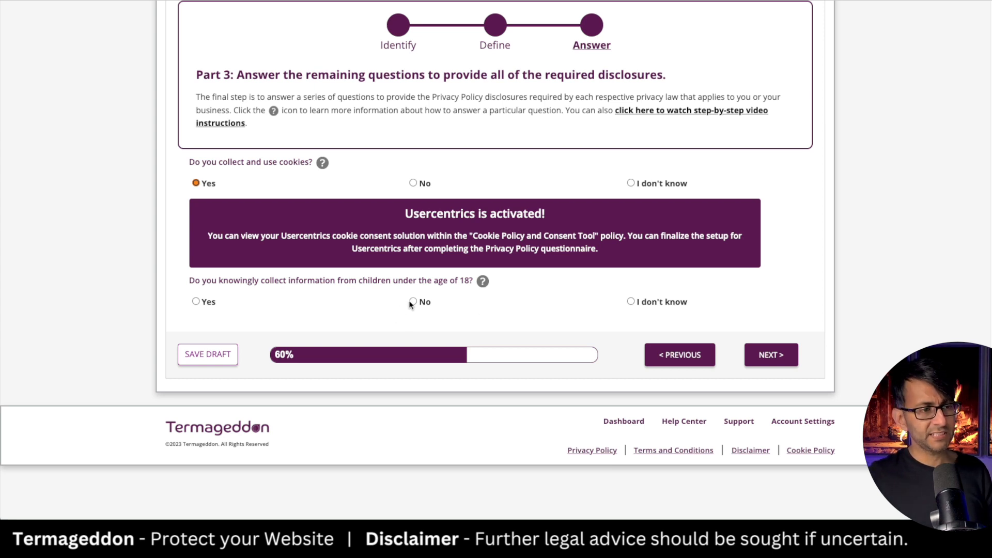
{"action": "left_click", "coordinate": [774, 355]}
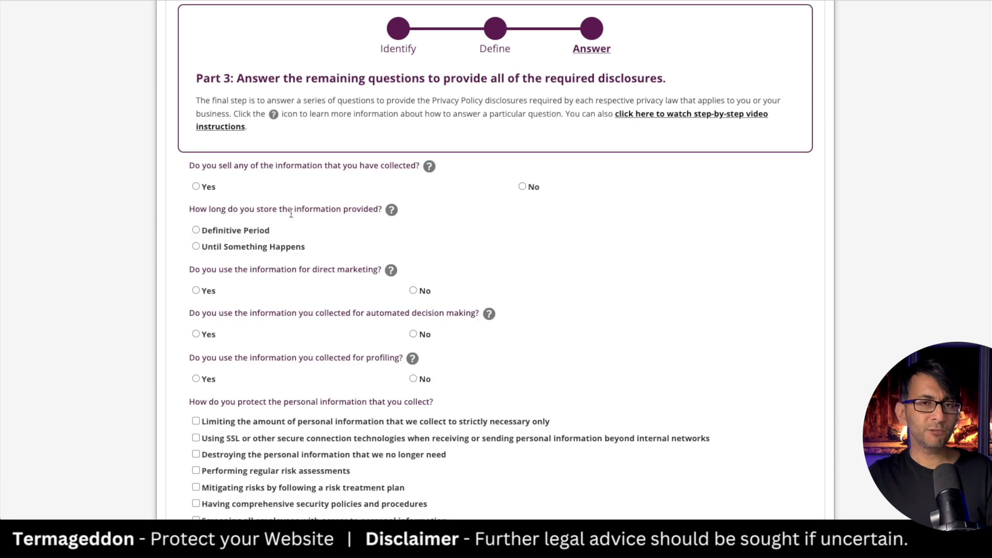
Answer No to selling information and Yes to direct marketing, with storage Until Something Happens: "Until we no longer need the information to contact you.".
{"action": "left_click", "coordinate": [522, 187]}
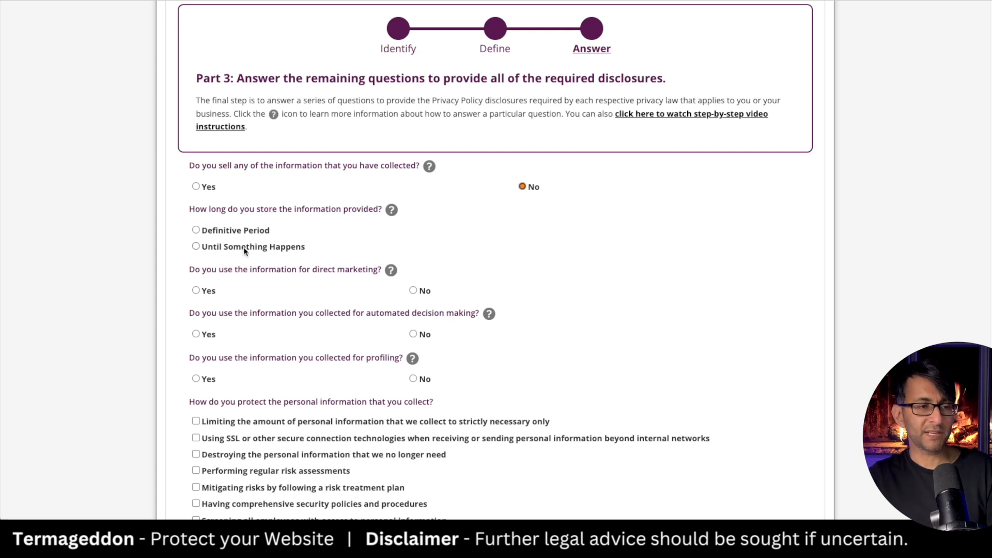
{"action": "left_click", "coordinate": [244, 247]}
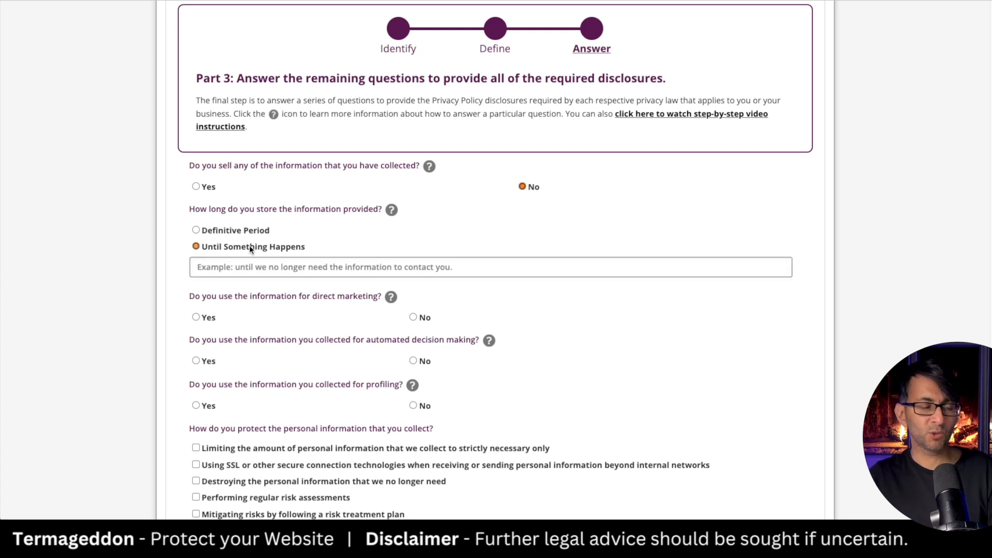
{"action": "left_click", "coordinate": [320, 269]}
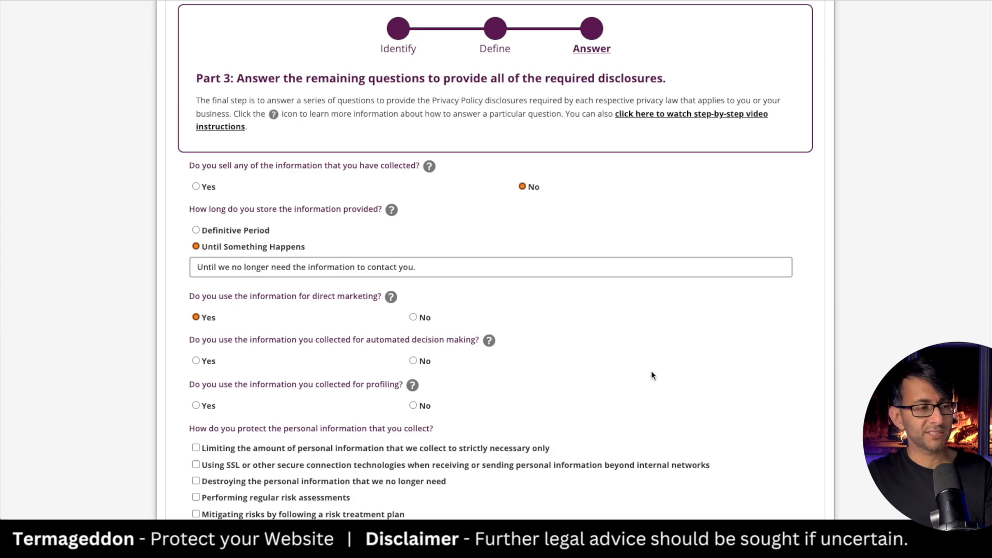
Answer No to using the collected information for automated decision making and for profiling.
{"action": "scroll", "coordinate": [612, 365], "scroll_direction": "up", "scroll_amount": 4}
{"action": "scroll", "coordinate": [535, 389], "scroll_direction": "down", "scroll_amount": 5}
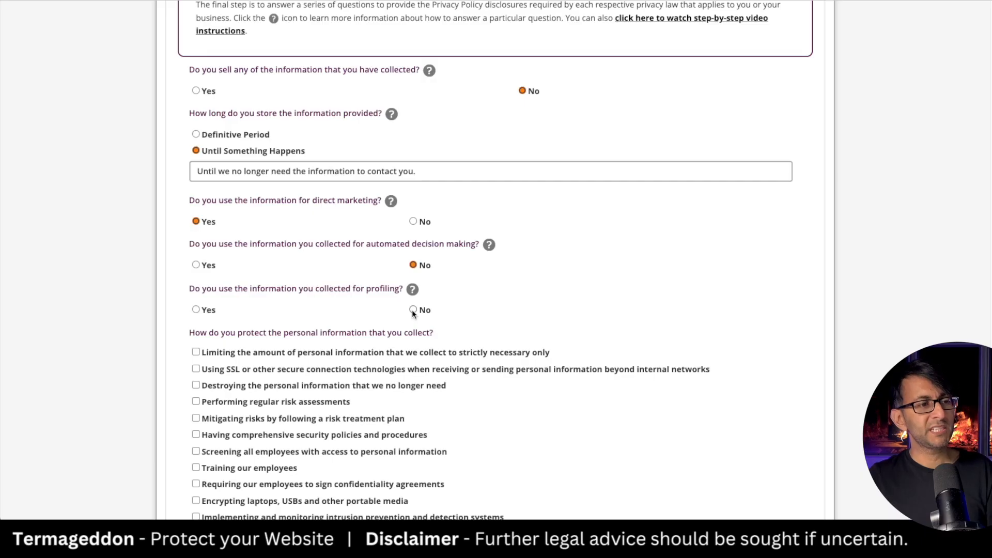
{"action": "left_click", "coordinate": [413, 310]}
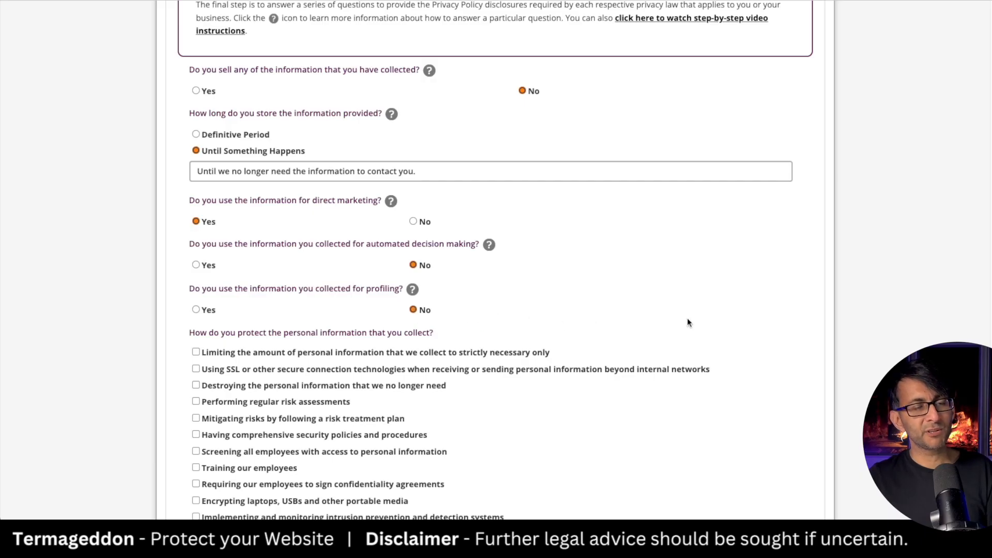
Select every listed measure for protecting personal information, from limiting collection to physically or logically separating systems, leaving only Other unselected.
{"action": "scroll", "coordinate": [713, 349], "scroll_direction": "down", "scroll_amount": 4}
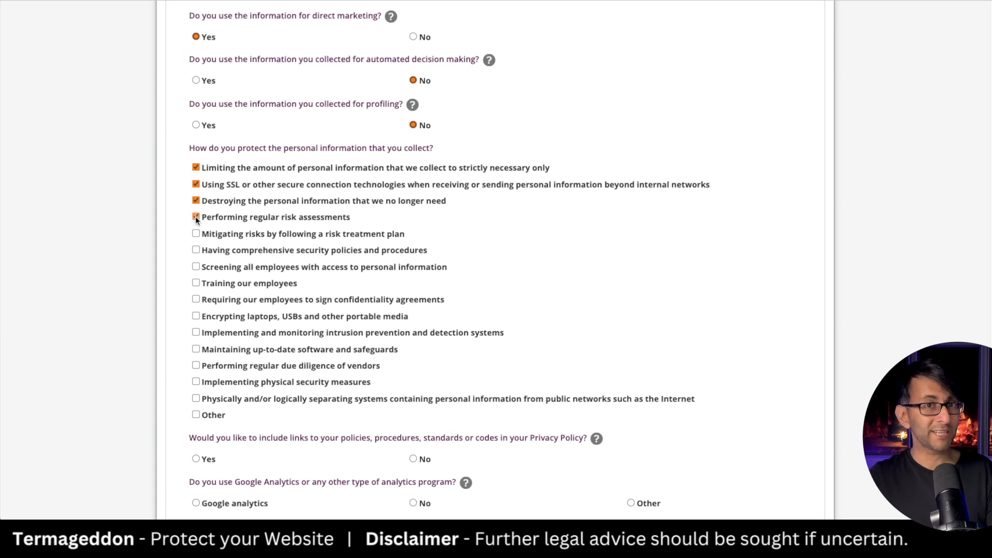
{"action": "left_click", "coordinate": [195, 234]}
{"action": "left_click", "coordinate": [196, 250]}
{"action": "left_click", "coordinate": [196, 267]}
{"action": "left_click", "coordinate": [196, 283]}
{"action": "left_click", "coordinate": [196, 299]}
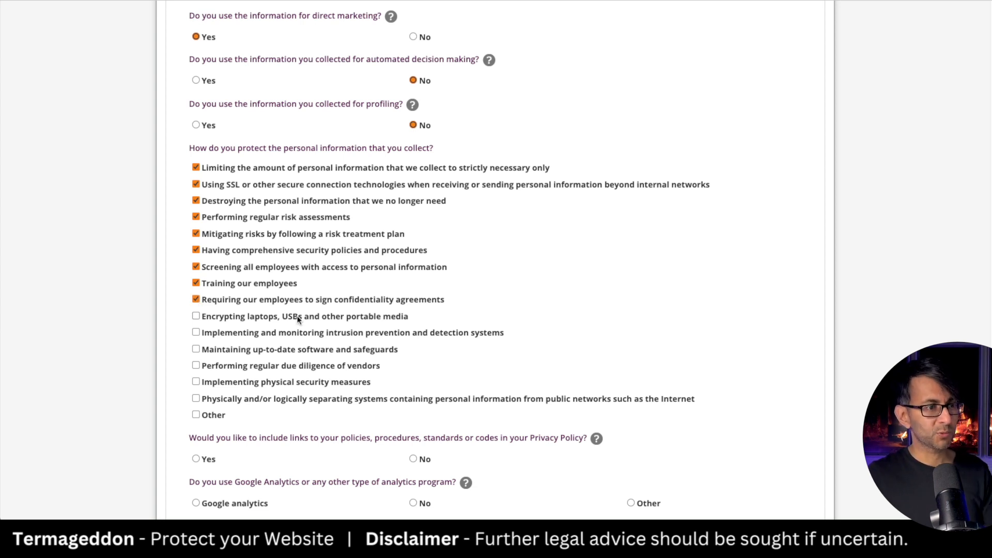
{"action": "left_click", "coordinate": [312, 316]}
{"action": "left_click", "coordinate": [195, 333]}
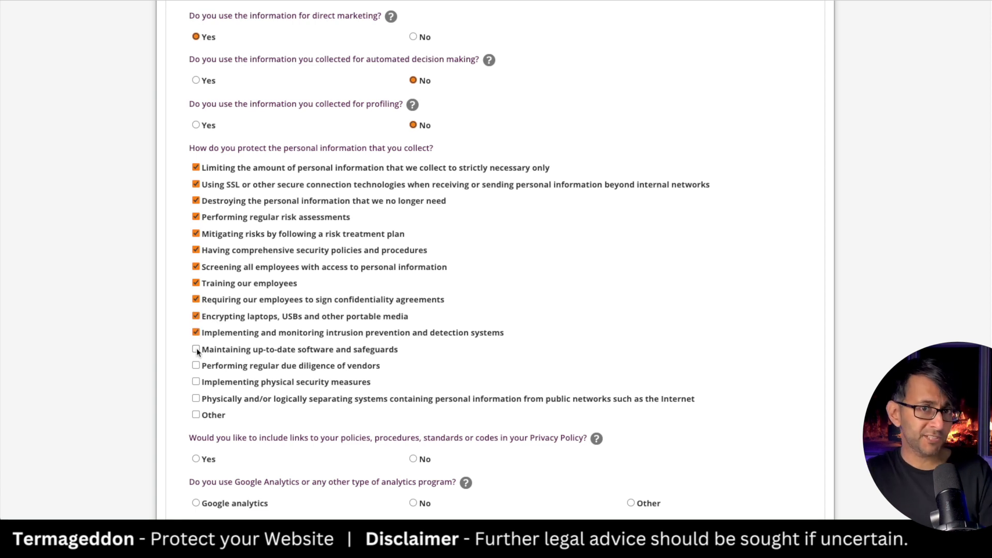
{"action": "left_click", "coordinate": [197, 349]}
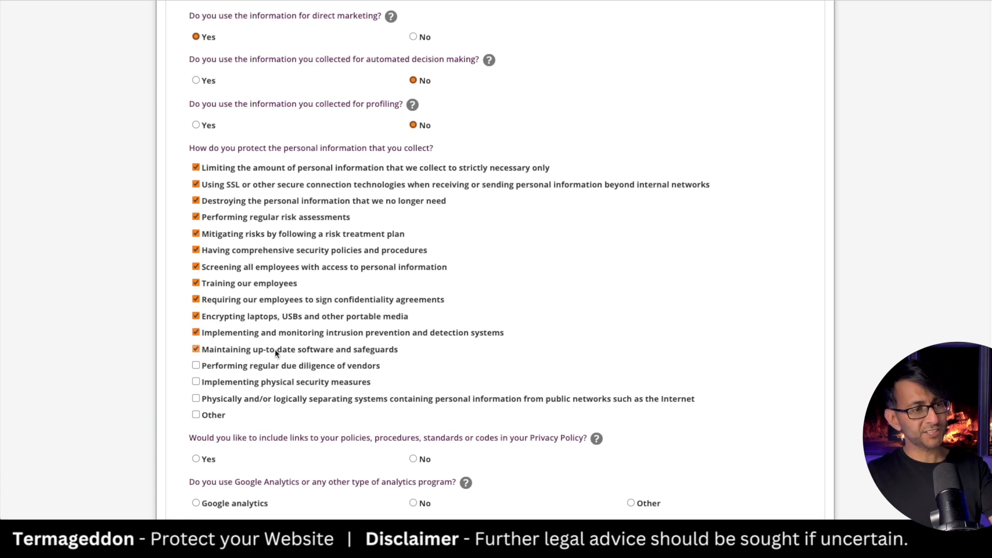
{"action": "left_click", "coordinate": [196, 365]}
{"action": "left_click", "coordinate": [196, 381]}
{"action": "left_click", "coordinate": [196, 398]}
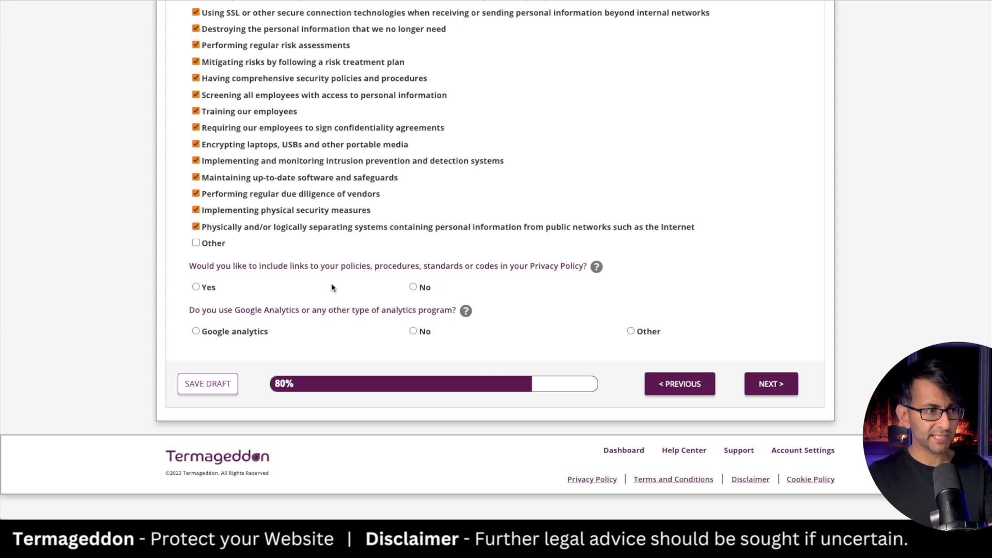
Answer No to including policy links after checking the Yes option's URL fields, choose Google analytics as the analytics program, and continue.
{"action": "left_click", "coordinate": [413, 286]}
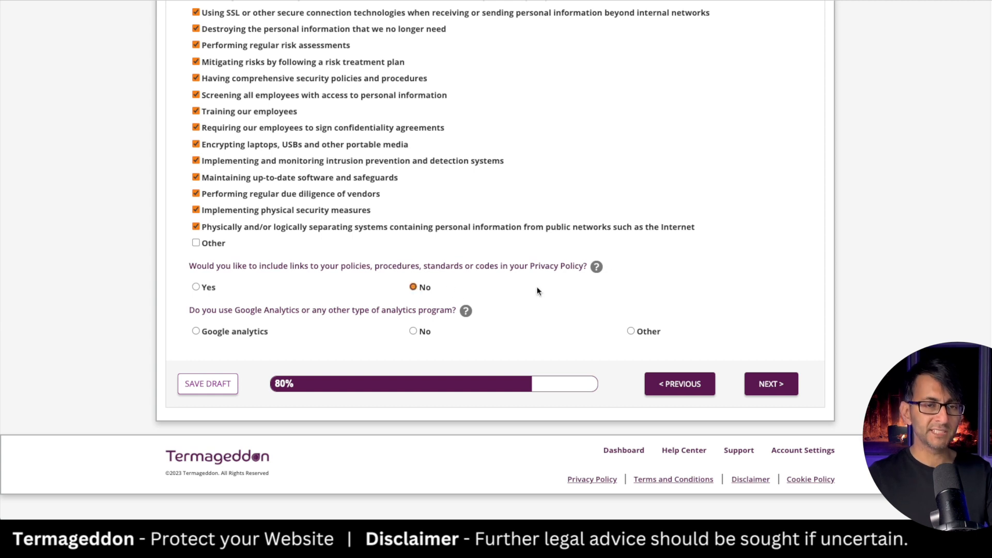
{"action": "left_click", "coordinate": [196, 287]}
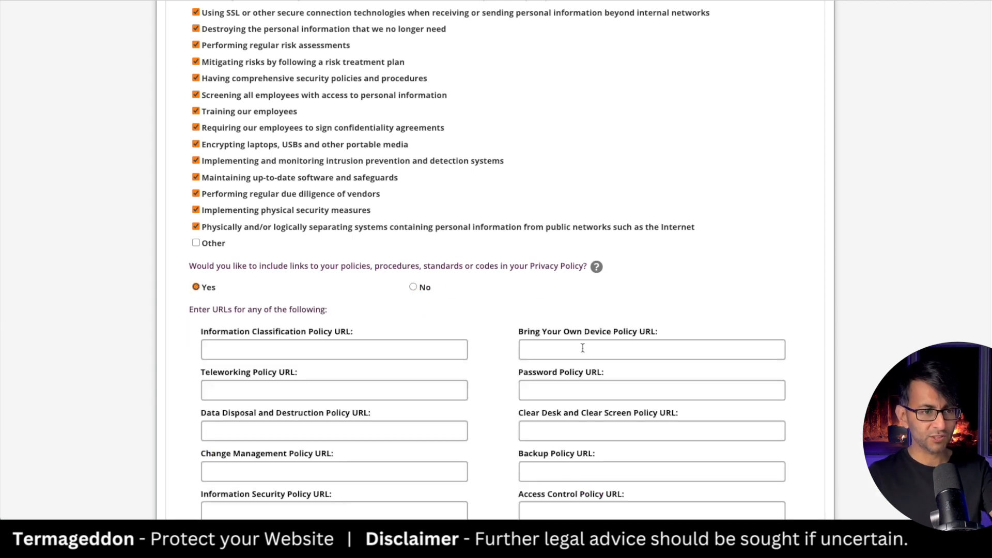
{"action": "left_click", "coordinate": [416, 285]}
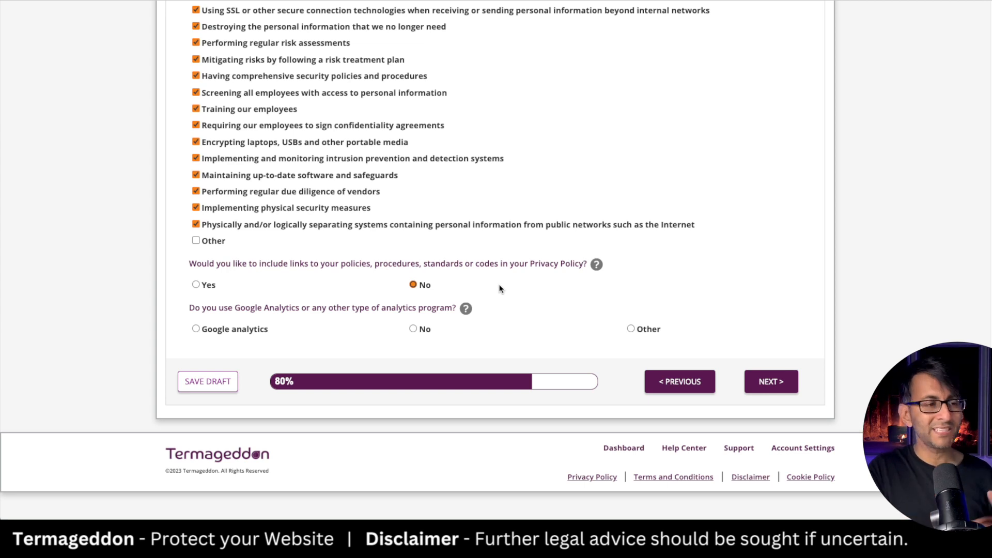
{"action": "left_click", "coordinate": [246, 334]}
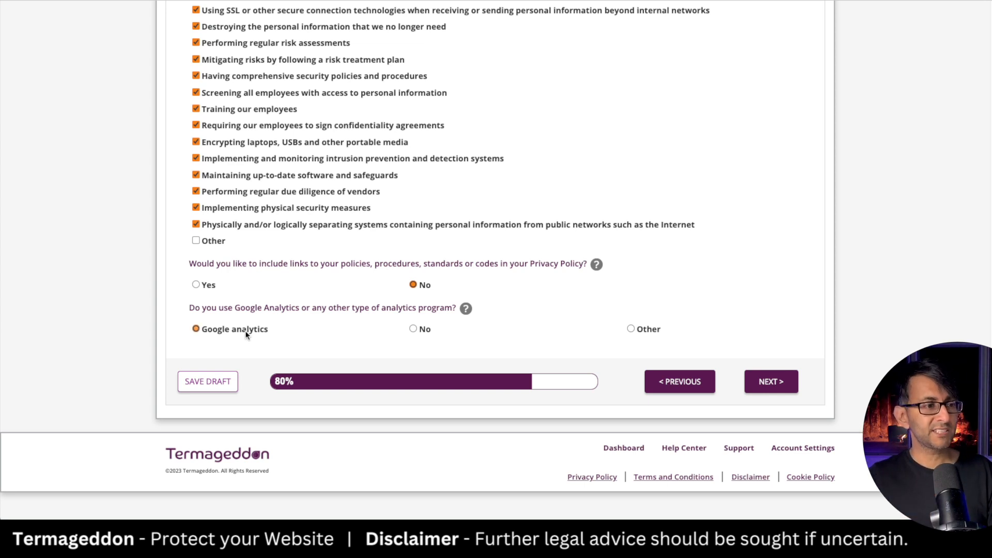
{"action": "left_click", "coordinate": [779, 385]}
Answer Yes to third-party links and No to Do Not Track, and offer the PIPEDA, Quebec, Nevada, GDPR and UK rights to Everyone.
{"action": "scroll", "coordinate": [302, 206], "scroll_direction": "down", "scroll_amount": 3}
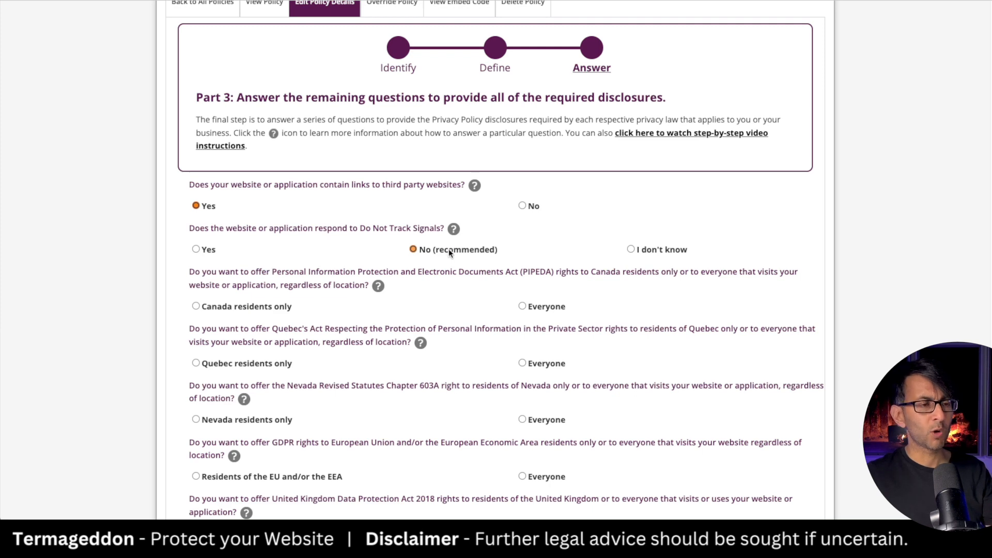
{"action": "scroll", "coordinate": [668, 308], "scroll_direction": "down", "scroll_amount": 2}
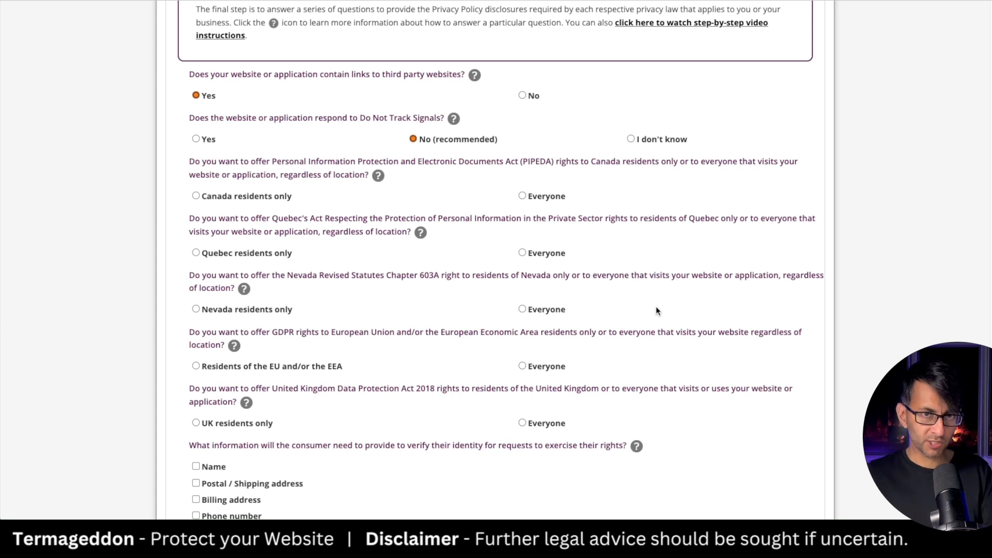
{"action": "left_click", "coordinate": [538, 196]}
{"action": "left_click", "coordinate": [537, 253]}
{"action": "left_click", "coordinate": [542, 308]}
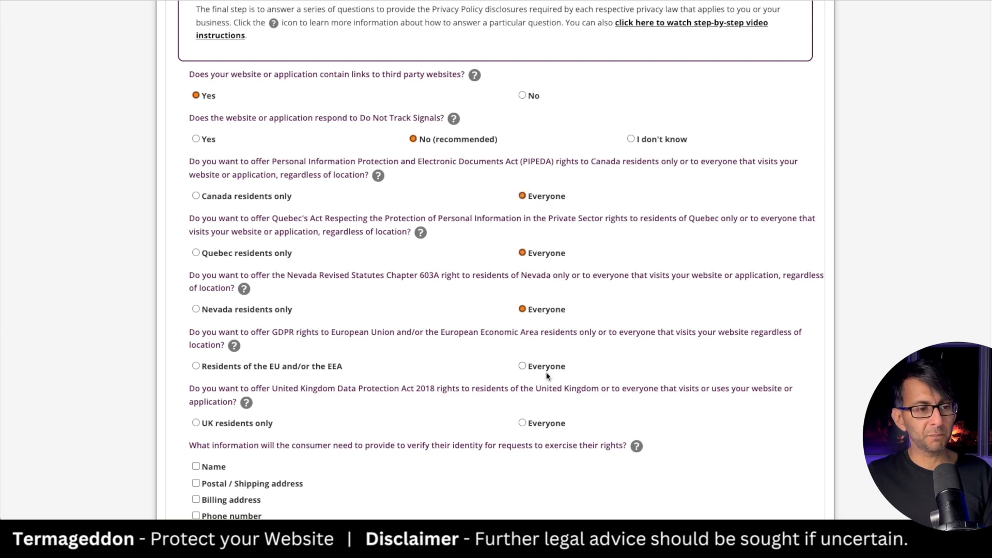
{"action": "left_click", "coordinate": [547, 368]}
{"action": "left_click", "coordinate": [546, 421]}
Require email address and phone number for identity verification, and notify users of changes by posting the updated Privacy Policy to the website.
{"action": "scroll", "coordinate": [607, 414], "scroll_direction": "down", "scroll_amount": 5}
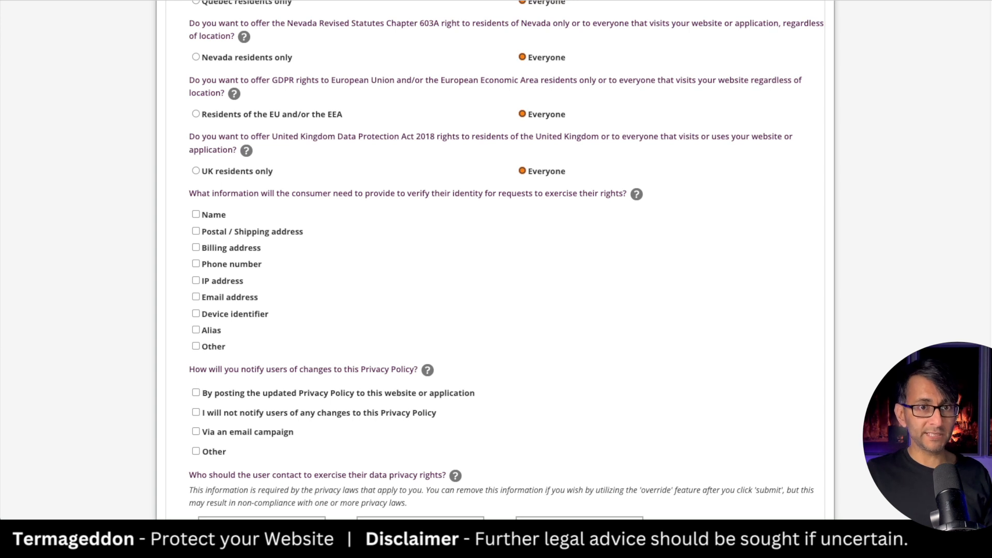
{"action": "left_click", "coordinate": [196, 296]}
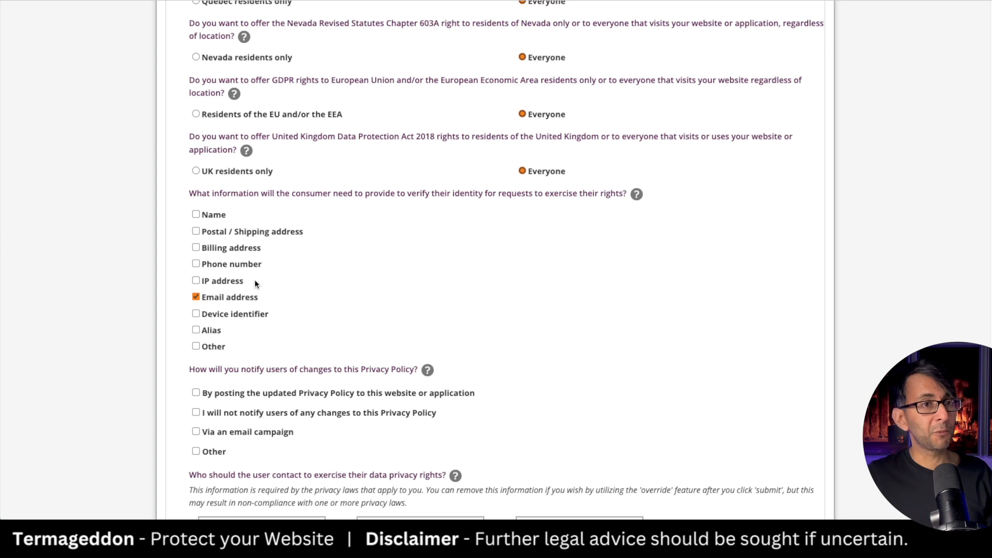
{"action": "left_click", "coordinate": [248, 265]}
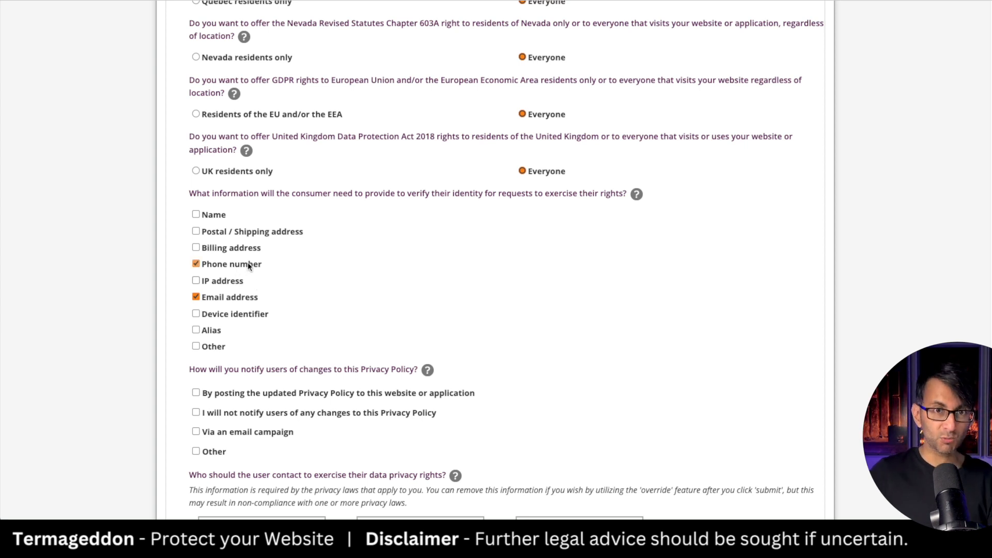
{"action": "scroll", "coordinate": [489, 228], "scroll_direction": "down", "scroll_amount": 3}
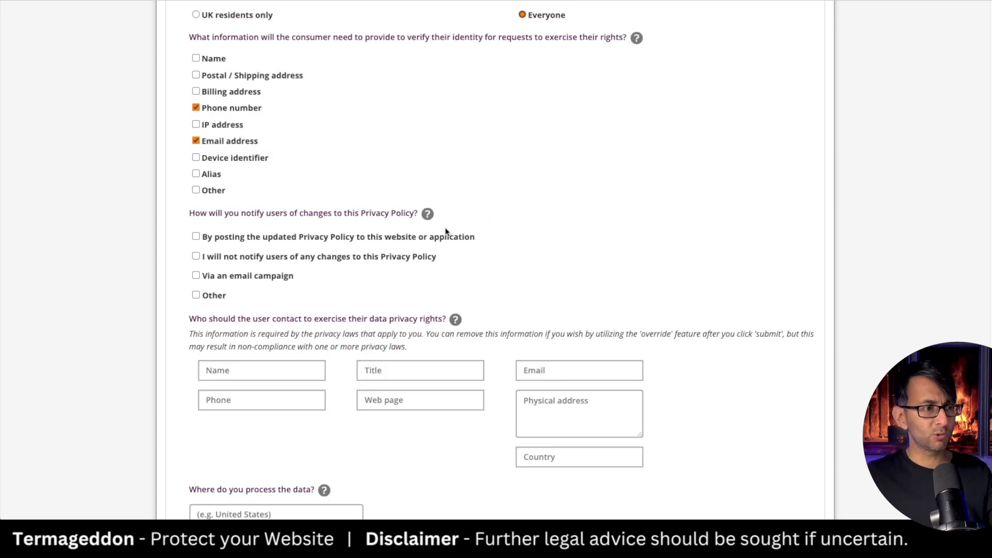
{"action": "left_click", "coordinate": [285, 236]}
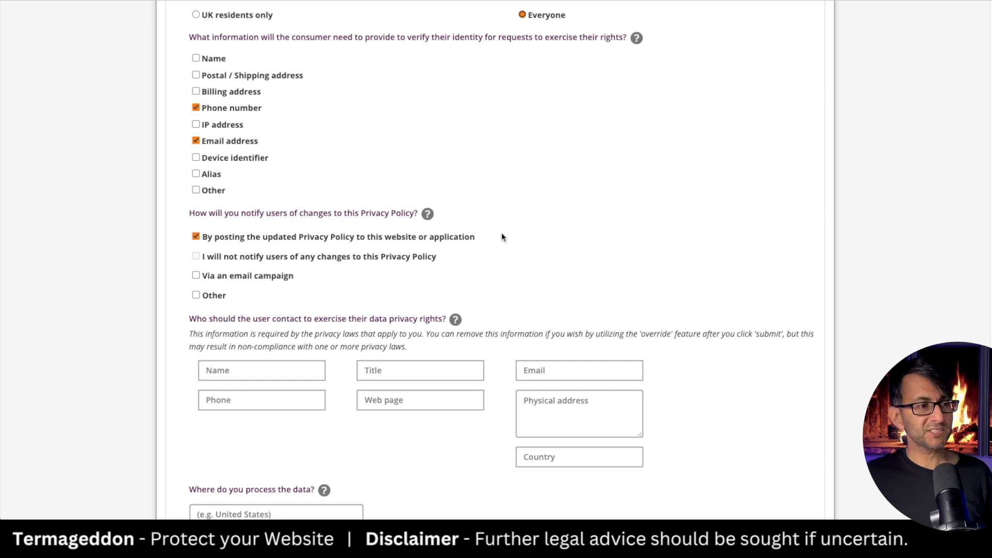
Fill in the data privacy rights contact with the person's name, the title Director and the contact e-mail.
{"action": "scroll", "coordinate": [548, 315], "scroll_direction": "down", "scroll_amount": 2}
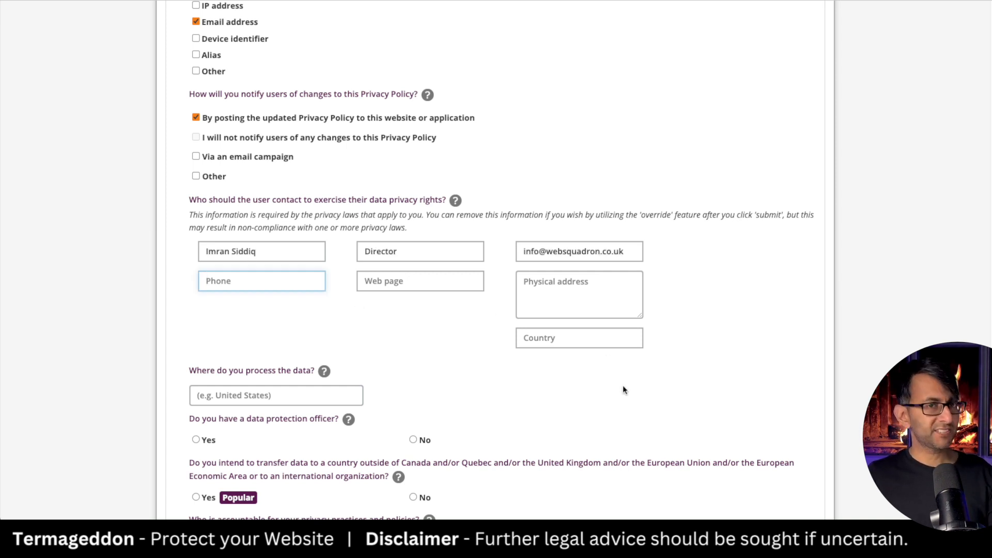
{"action": "scroll", "coordinate": [622, 385], "scroll_direction": "down", "scroll_amount": 6}
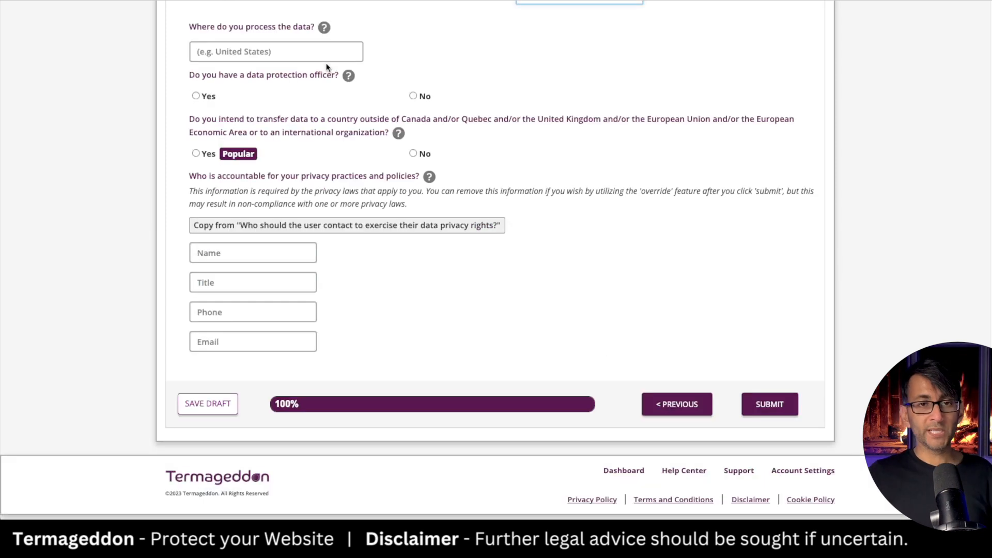
Set the data processing location to United Kingdom, answer No to having a data protection officer and to transferring data abroad, and submit the policy.
{"action": "left_click", "coordinate": [301, 52]}
{"action": "type", "text": "United Kingdom"}
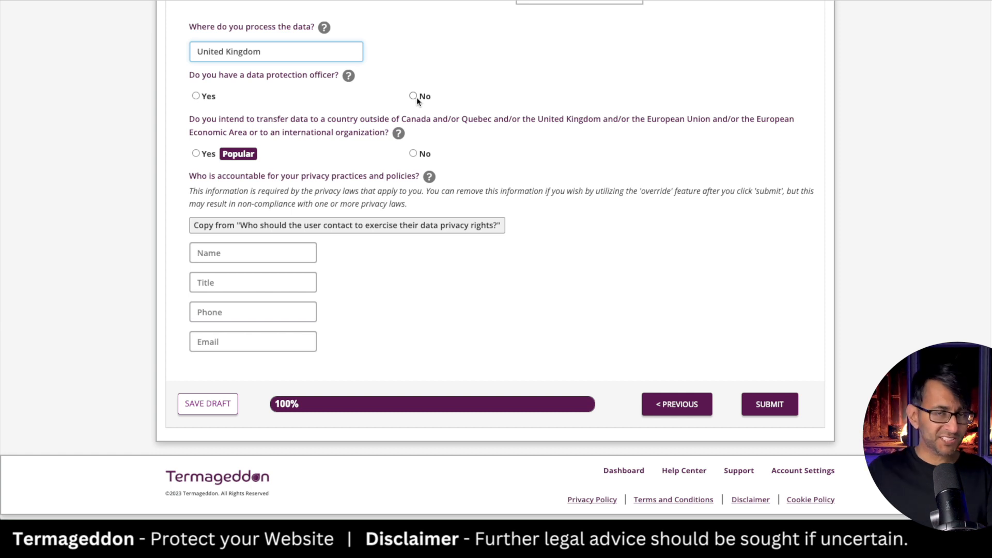
{"action": "left_click", "coordinate": [413, 95]}
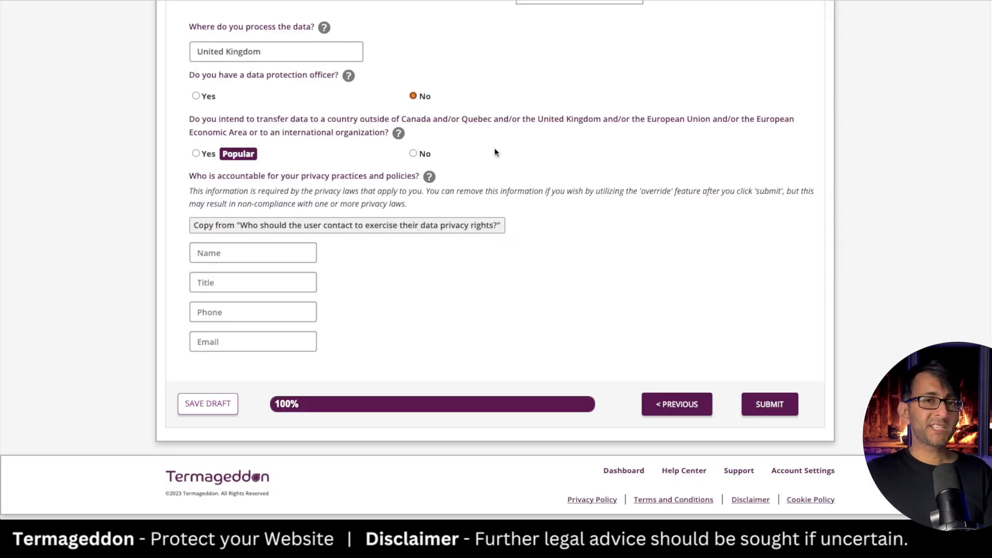
{"action": "left_click", "coordinate": [412, 154]}
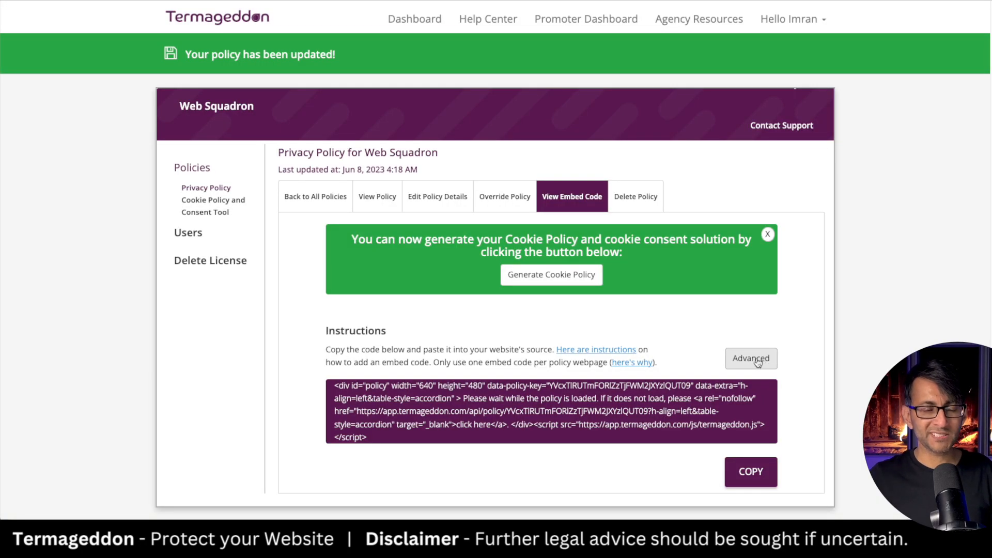
Show the advanced embed options, enable Hide policy title, and copy the Privacy Policy embed code.
{"action": "left_click", "coordinate": [773, 366]}
{"action": "scroll", "coordinate": [777, 370], "scroll_direction": "down", "scroll_amount": 2}
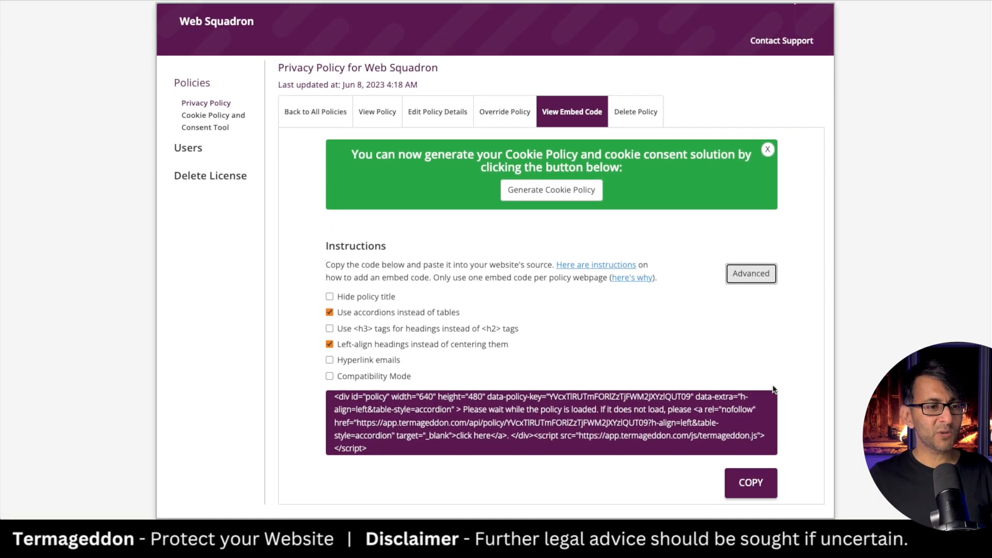
{"action": "scroll", "coordinate": [744, 419], "scroll_direction": "up", "scroll_amount": 2}
{"action": "scroll", "coordinate": [741, 419], "scroll_direction": "down", "scroll_amount": 3}
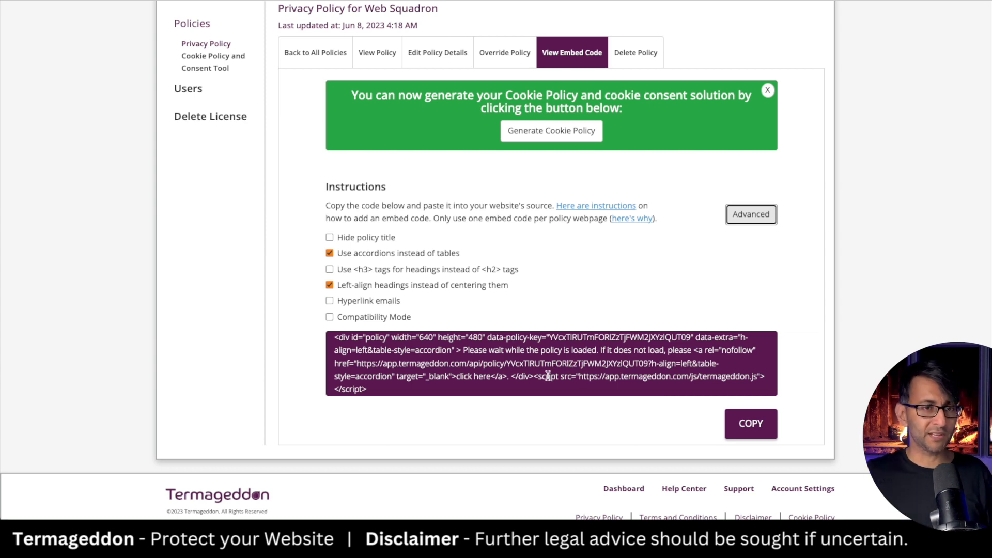
{"action": "left_click", "coordinate": [329, 238]}
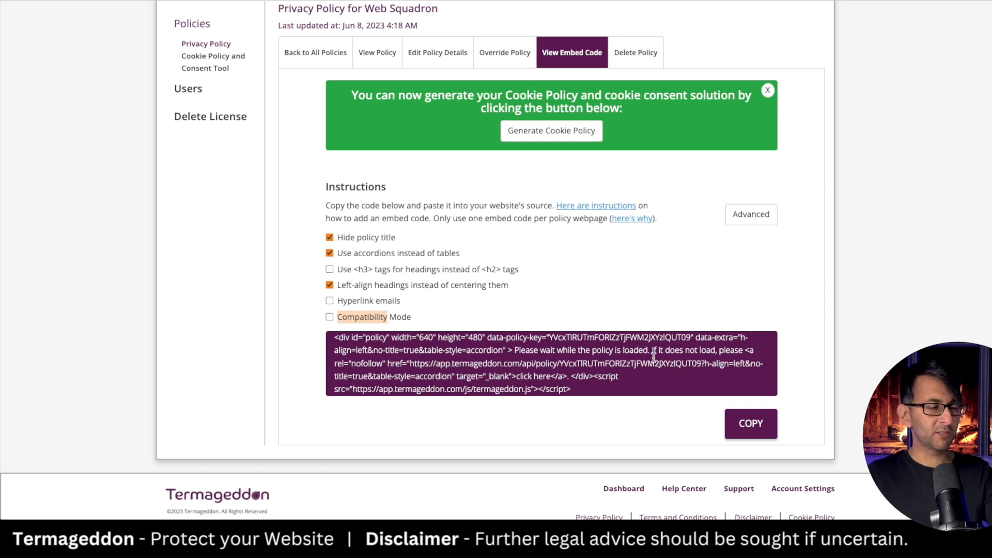
{"action": "left_click", "coordinate": [751, 425]}
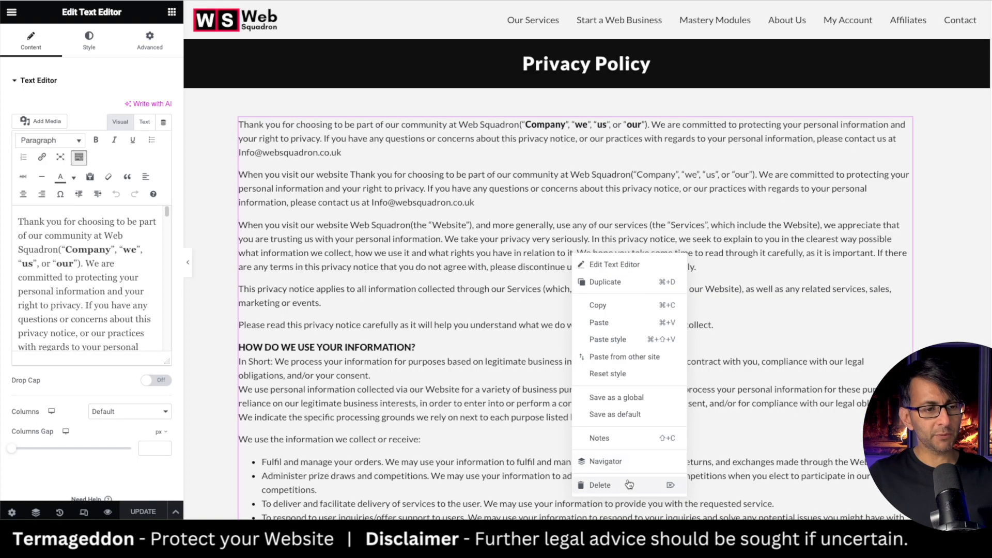
Replace the old privacy text with an HTML widget containing the copied Termageddon embed code, and update the page.
{"action": "left_click", "coordinate": [656, 482]}
{"action": "left_click", "coordinate": [128, 63]}
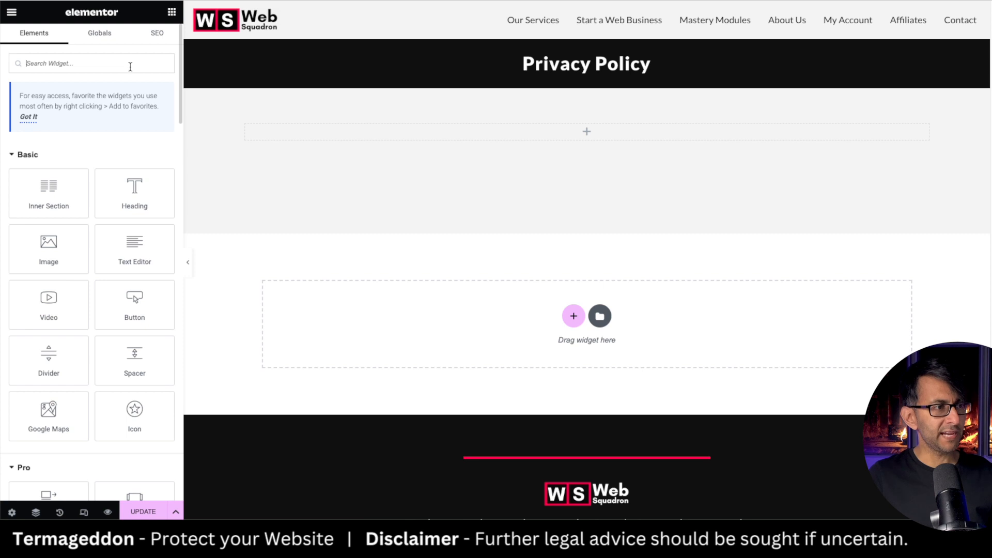
{"action": "type", "text": "htm"}
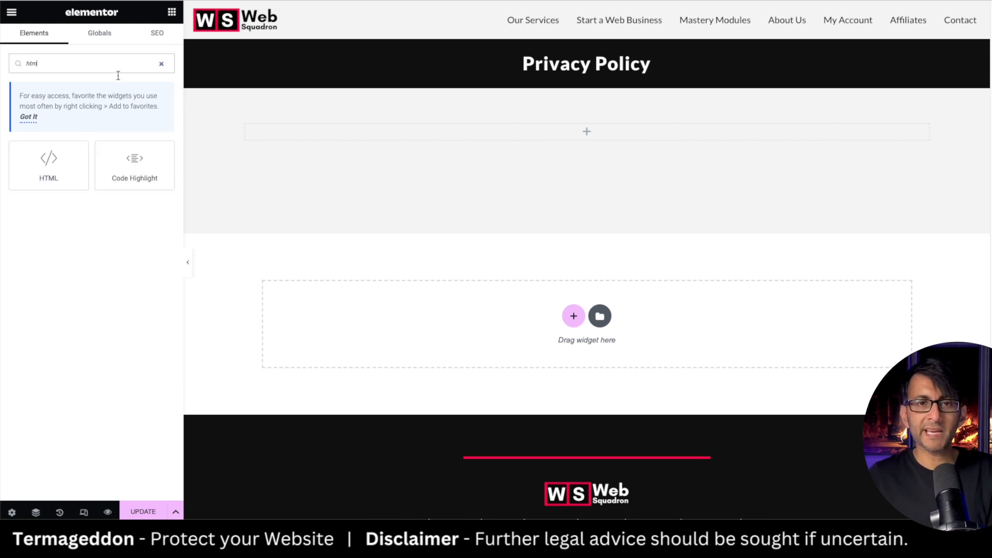
{"action": "left_click_drag", "start_coordinate": [49, 163], "coordinate": [451, 123]}
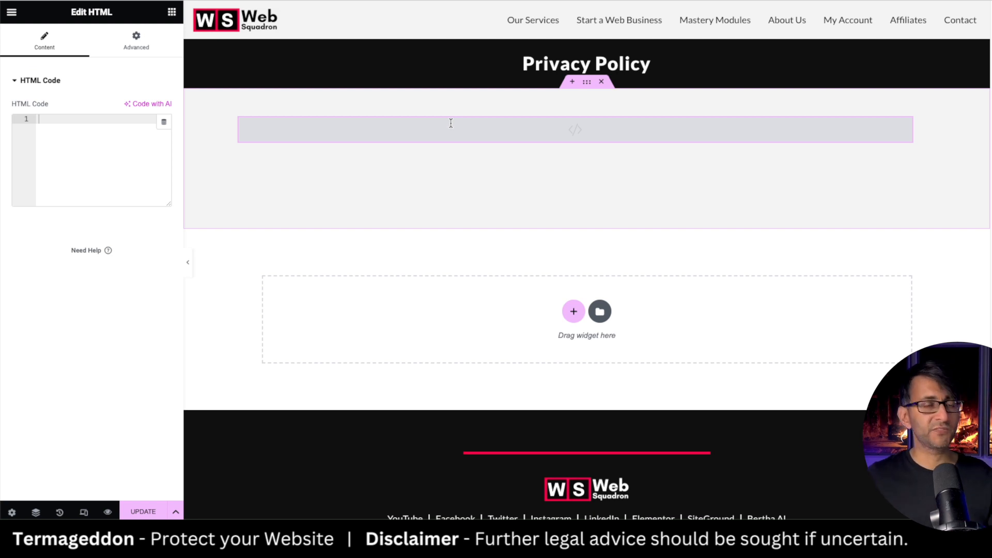
{"action": "key", "text": "ctrl+v"}
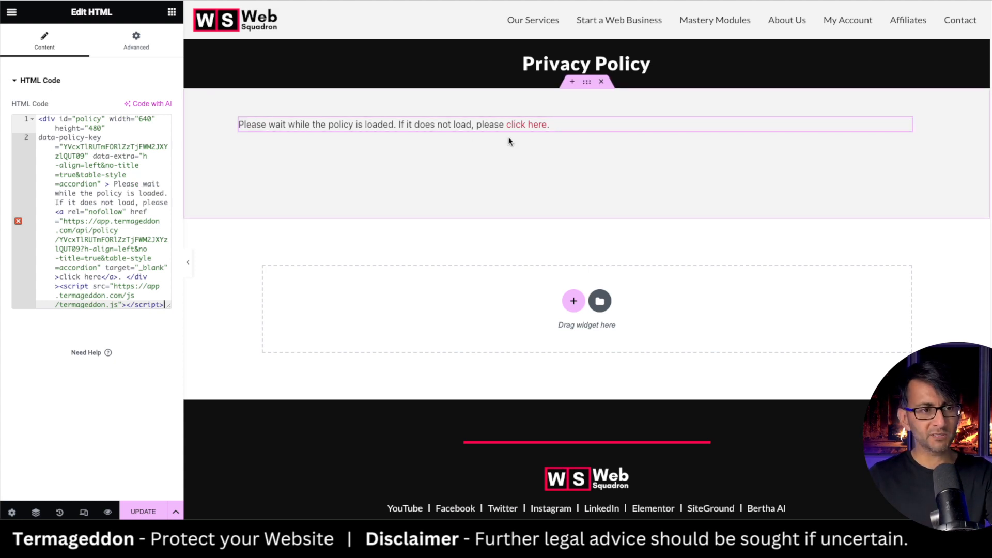
{"action": "left_click", "coordinate": [144, 512]}
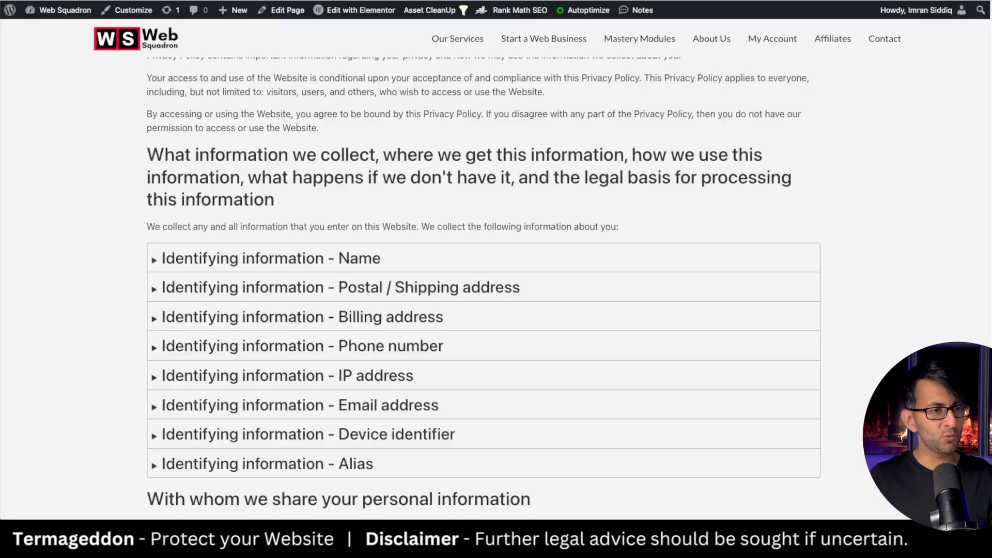
Review the published Privacy Policy, including its collapsible IP address details, and open the policy through the website's footer link.
{"action": "scroll", "coordinate": [484, 289], "scroll_direction": "down", "scroll_amount": 20}
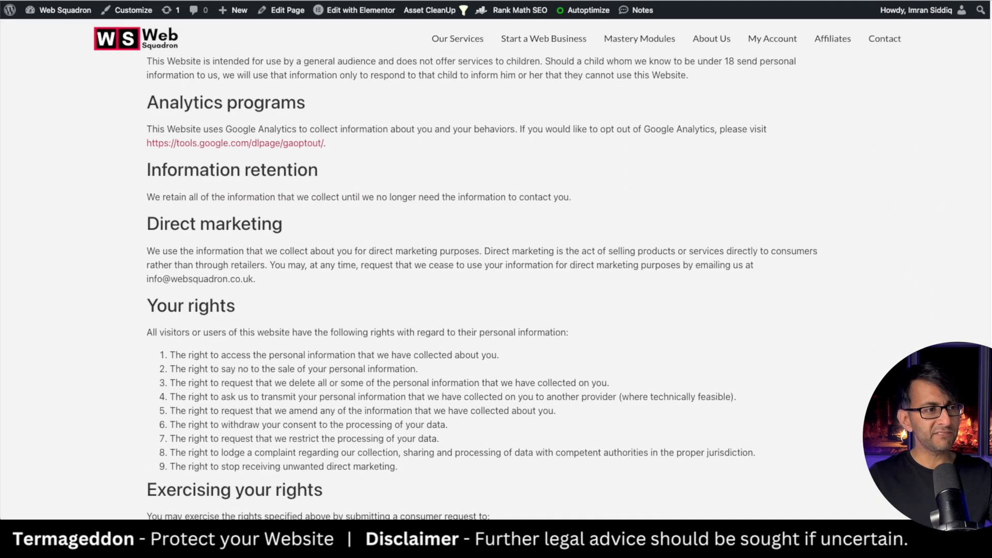
{"action": "scroll", "coordinate": [484, 289], "scroll_direction": "down", "scroll_amount": 10}
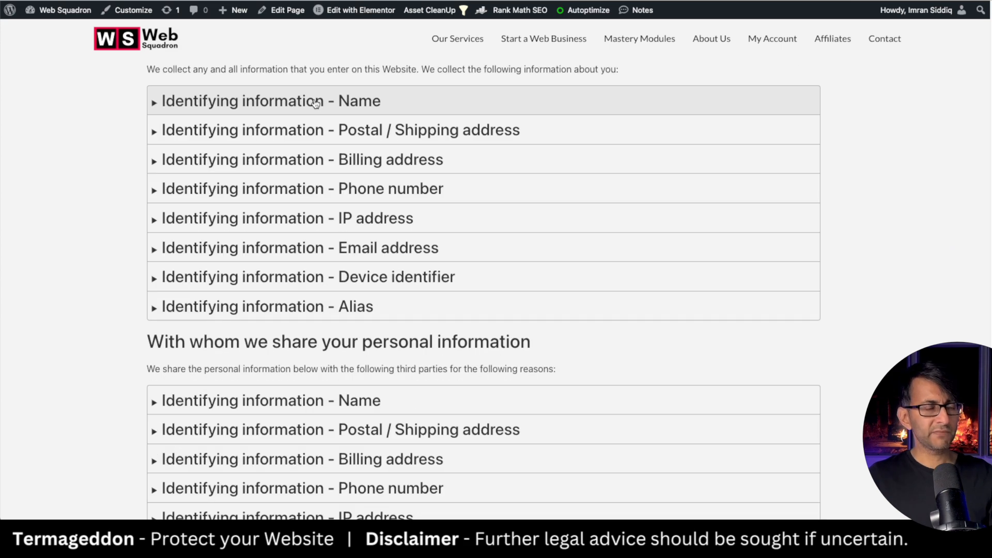
{"action": "left_click", "coordinate": [337, 218]}
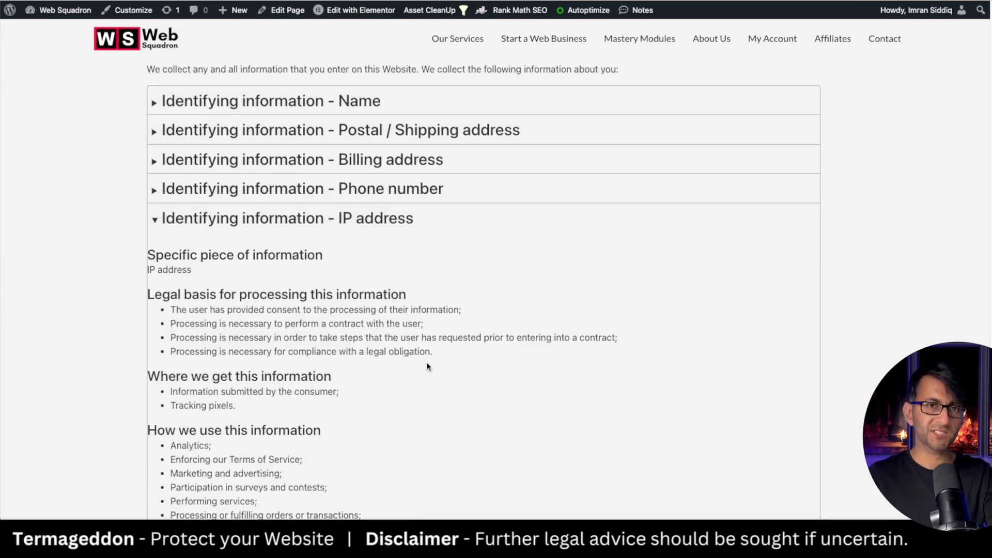
{"action": "left_click", "coordinate": [359, 221]}
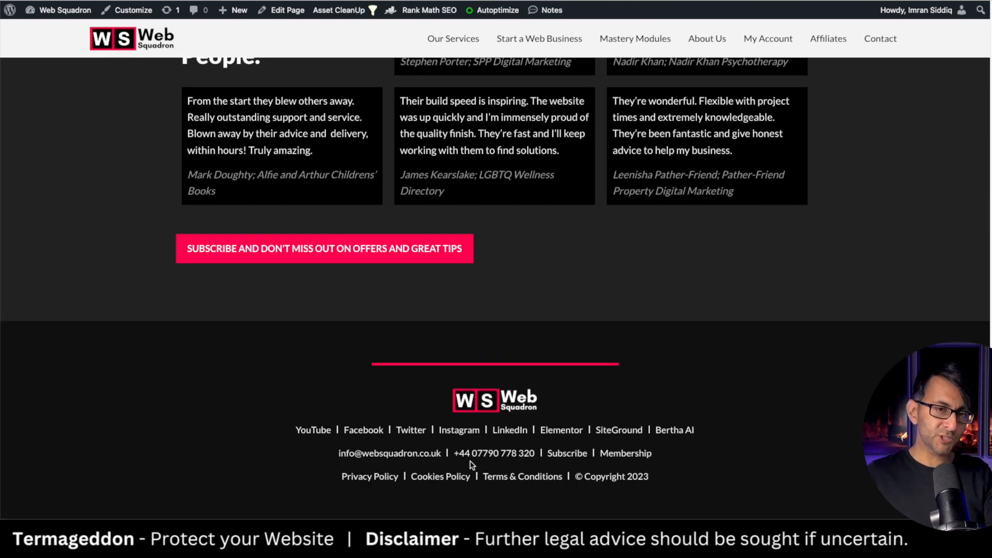
{"action": "left_click", "coordinate": [376, 478]}
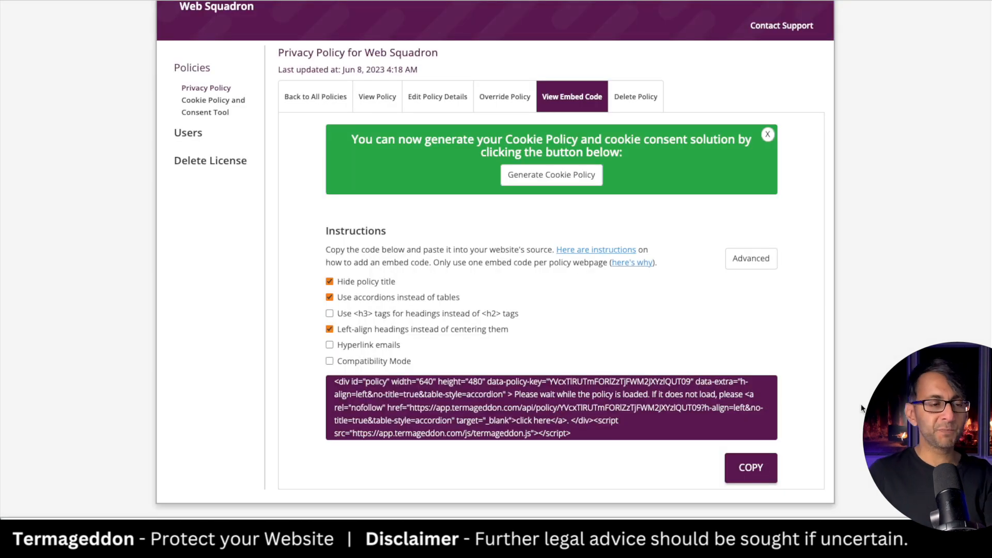
Switch to Termageddon, start generating the Cookie Policy, and set the consent tool's brand color to FF0050.
{"action": "left_click", "coordinate": [583, 179]}
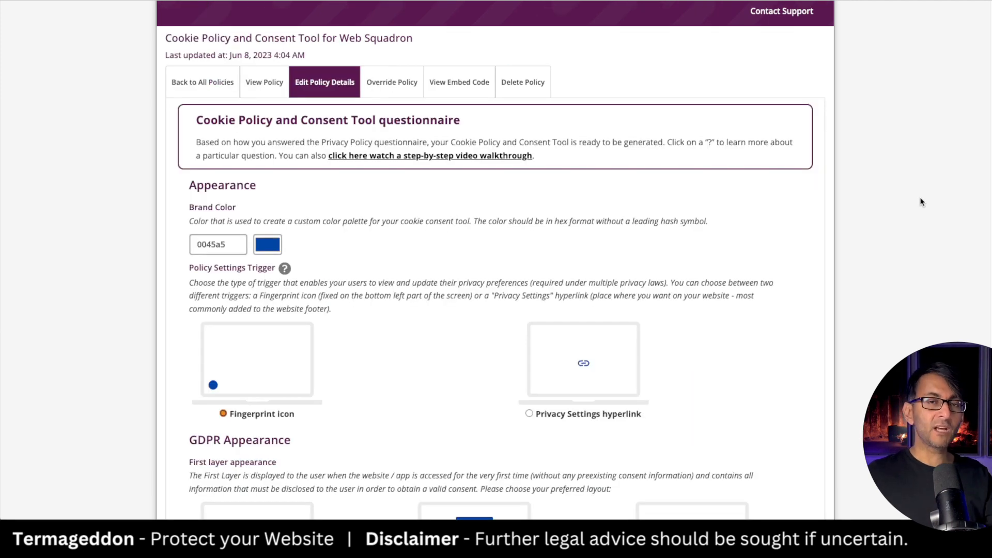
{"action": "double_click", "coordinate": [219, 246]}
{"action": "type", "text": "FF0050"}
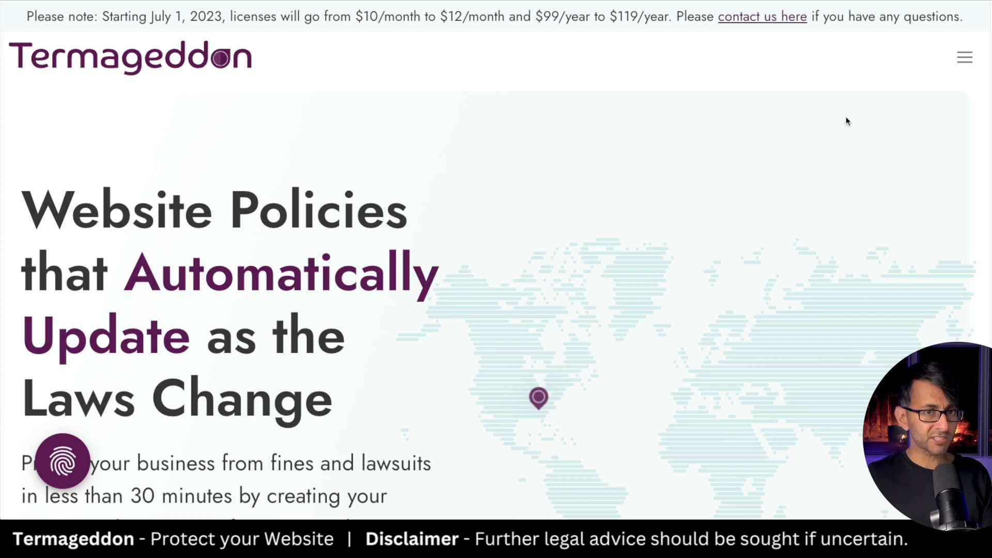
Examine how the fingerprint icon trigger opens the Privacy Settings on Termageddon's own website.
{"action": "scroll", "coordinate": [985, 31], "scroll_direction": "down", "scroll_amount": 10}
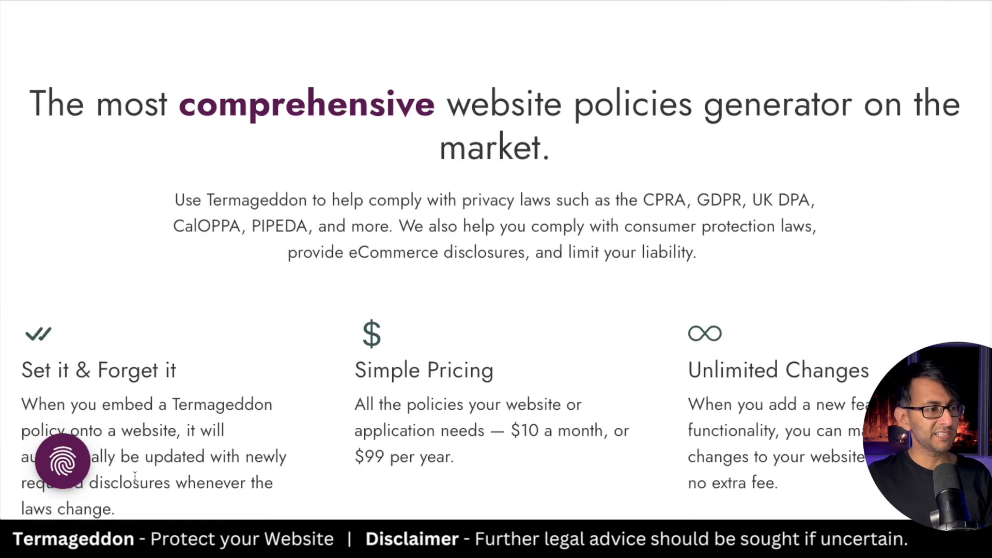
{"action": "left_click", "coordinate": [62, 461]}
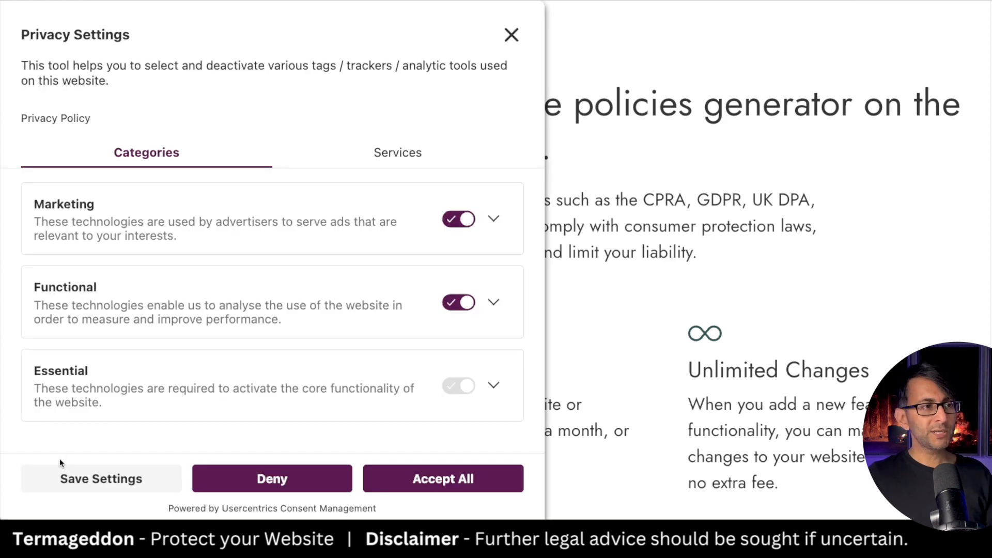
{"action": "left_click", "coordinate": [511, 34]}
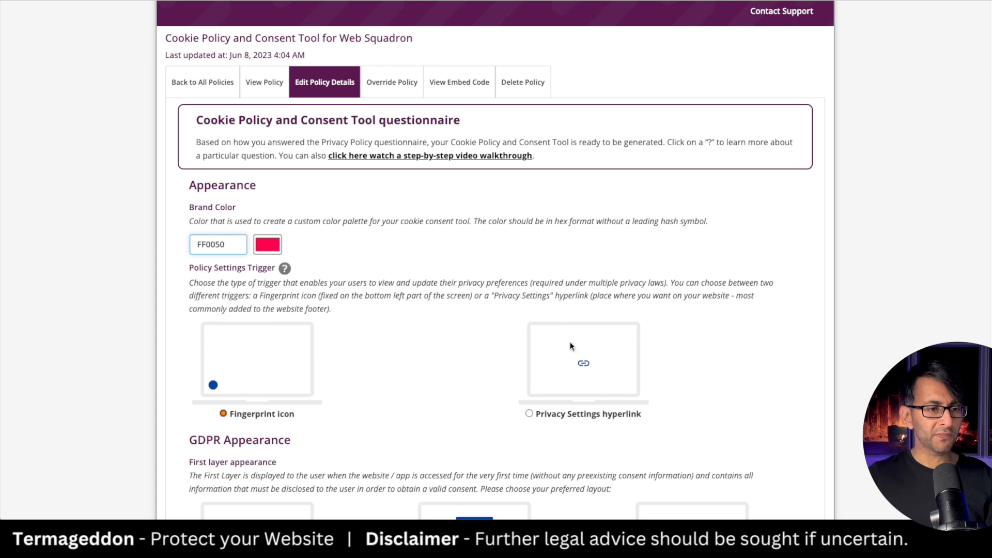
Choose Privacy Settings hyperlink as the policy settings trigger, and accept the default GDPR appearance, content and specifications.
{"action": "left_click", "coordinate": [529, 414]}
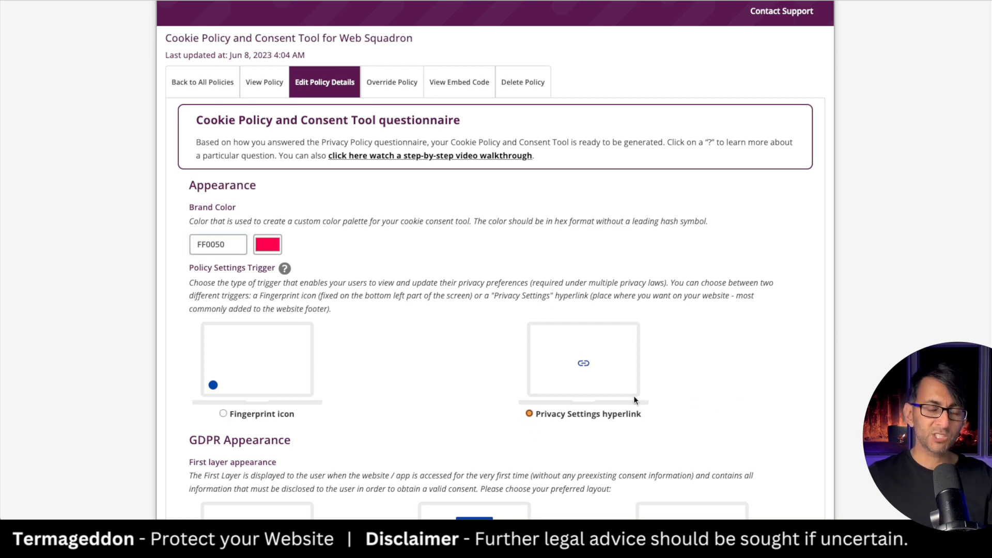
{"action": "scroll", "coordinate": [253, 302], "scroll_direction": "down", "scroll_amount": 5}
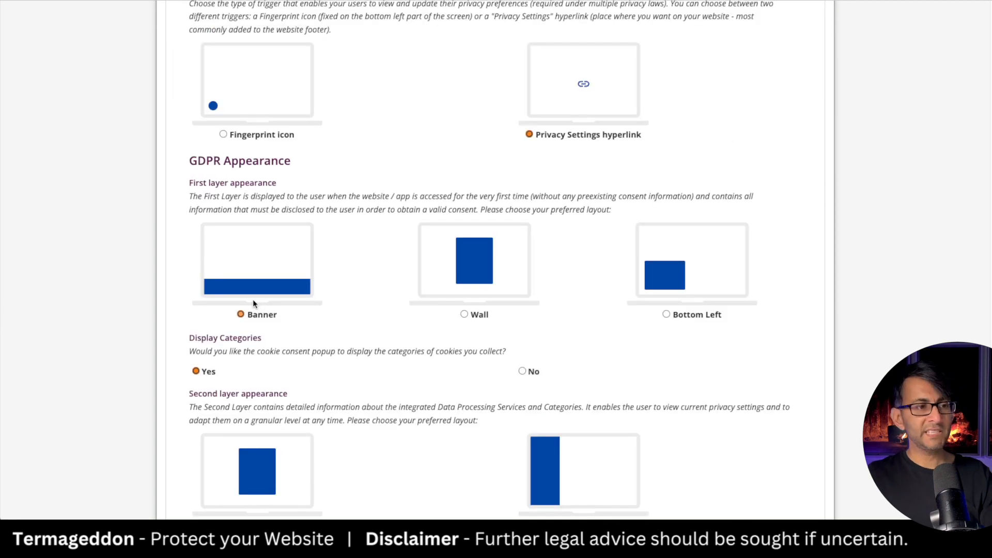
{"action": "scroll", "coordinate": [315, 381], "scroll_direction": "down", "scroll_amount": 3}
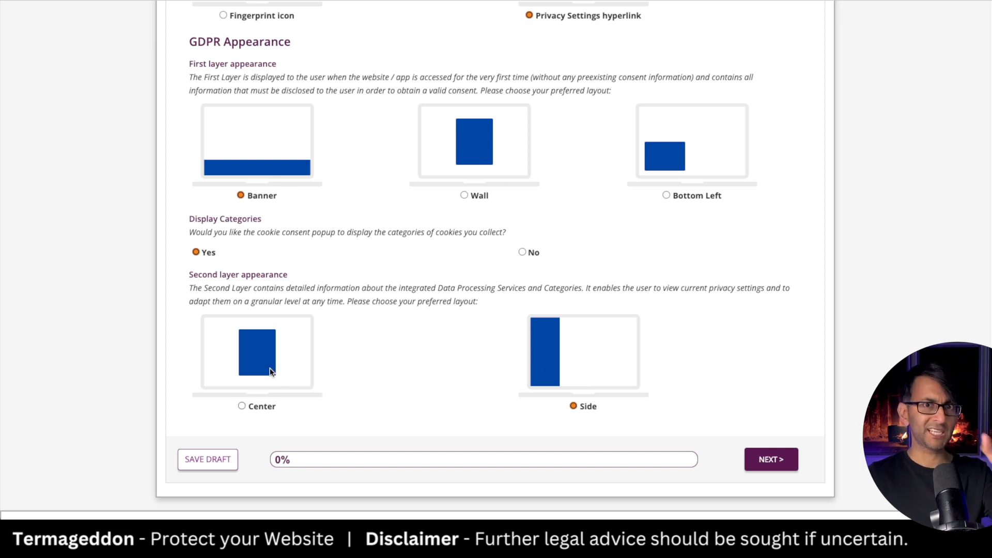
{"action": "left_click", "coordinate": [770, 459]}
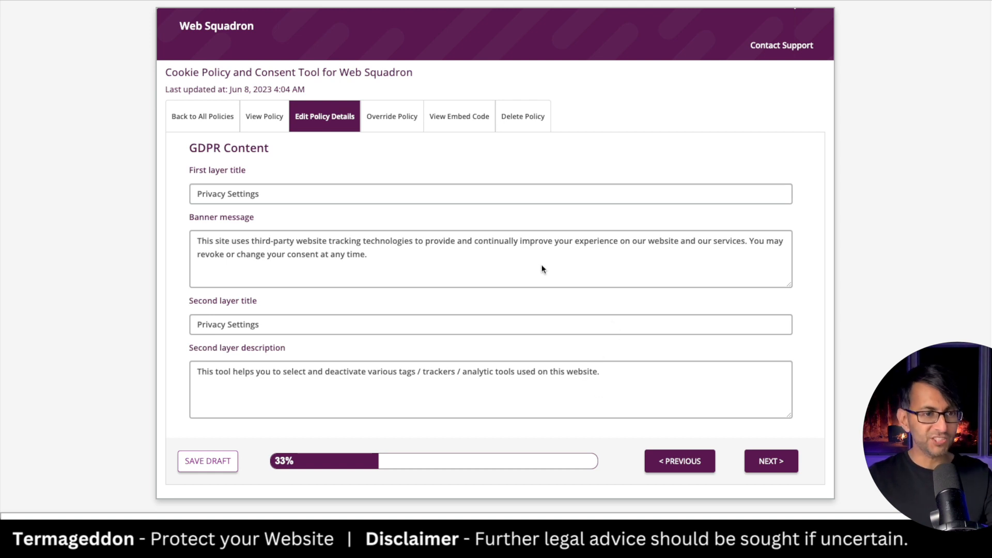
{"action": "left_click", "coordinate": [775, 461]}
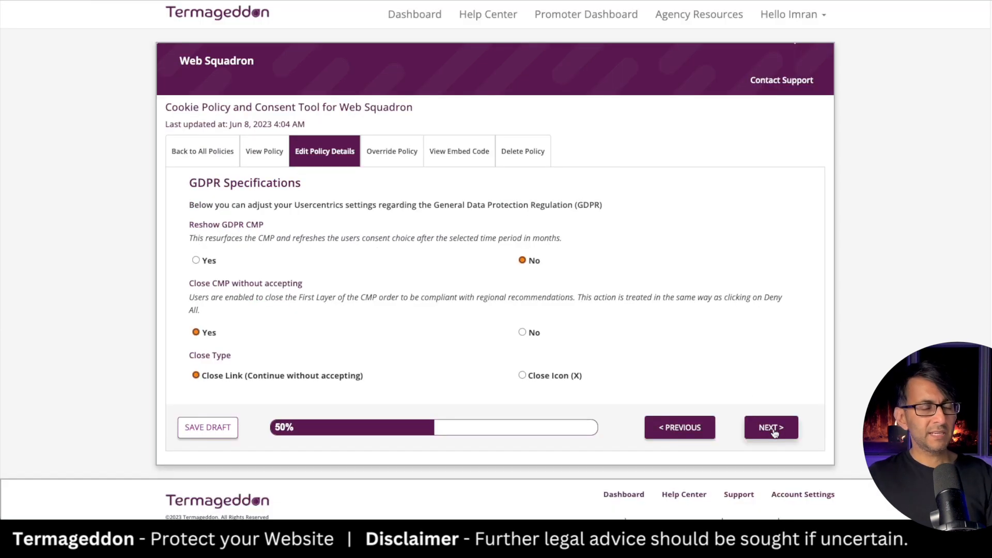
{"action": "left_click", "coordinate": [774, 432]}
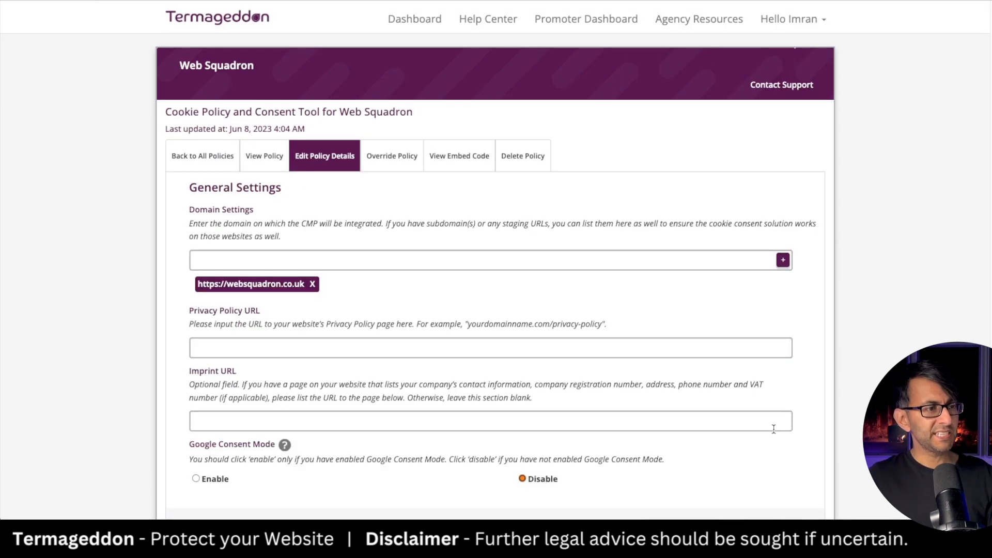
Copy the website's Privacy Policy page address into the Privacy Policy URL, and accept the remaining general settings and default button labels.
{"action": "scroll", "coordinate": [822, 414], "scroll_direction": "down", "scroll_amount": 2}
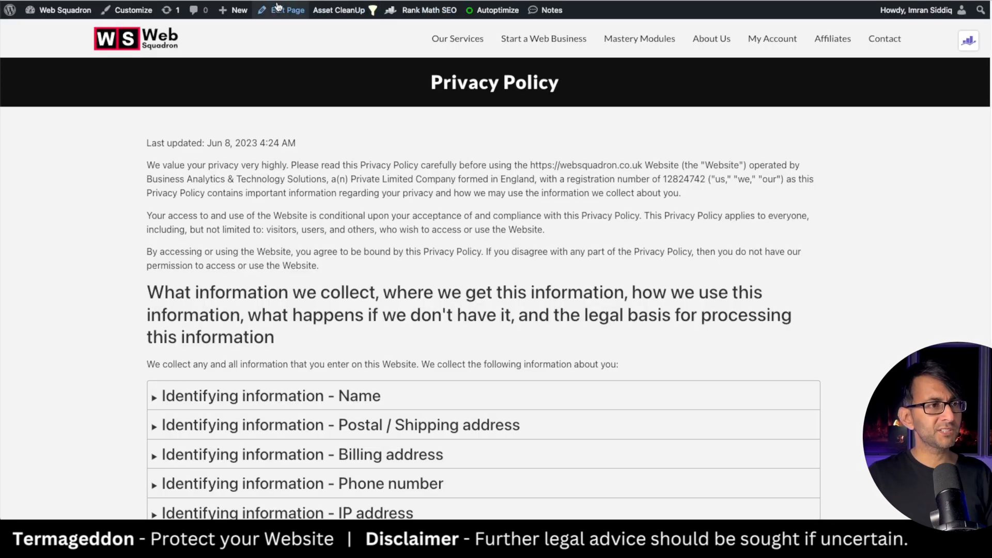
{"action": "key", "text": "ctrl+l"}
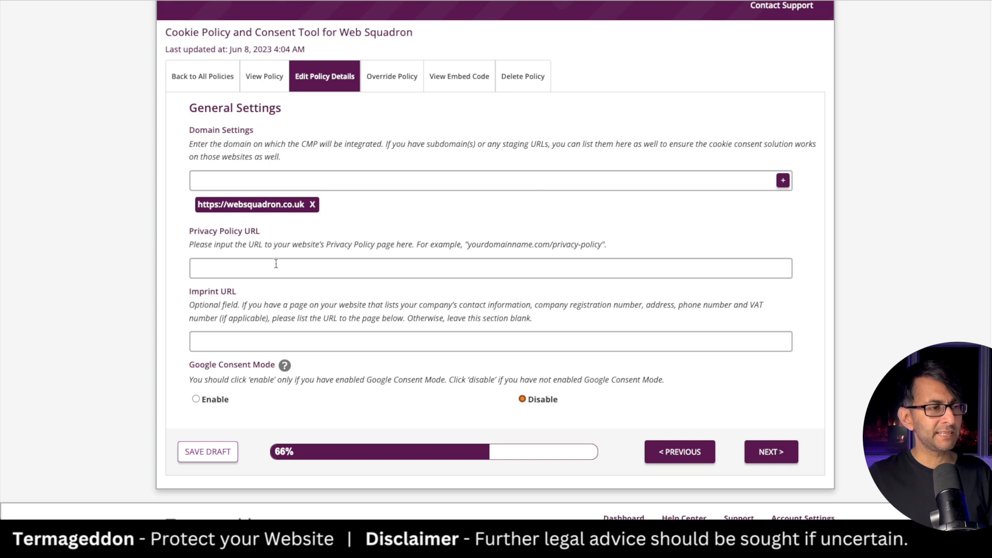
{"action": "left_click", "coordinate": [276, 263]}
{"action": "key", "text": "ctrl+v"}
{"action": "left_click", "coordinate": [771, 452]}
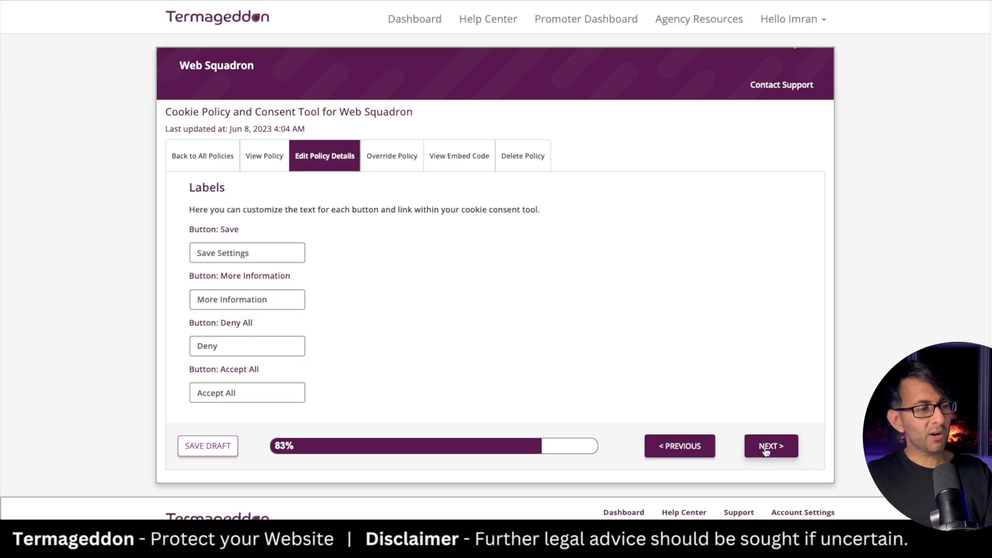
{"action": "left_click", "coordinate": [768, 451]}
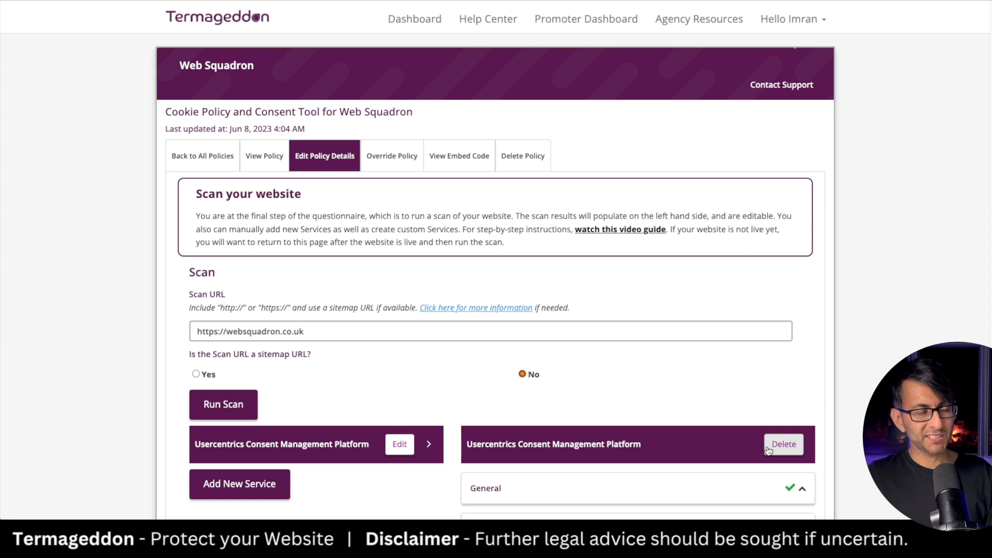
{"action": "scroll", "coordinate": [856, 256], "scroll_direction": "down", "scroll_amount": 1}
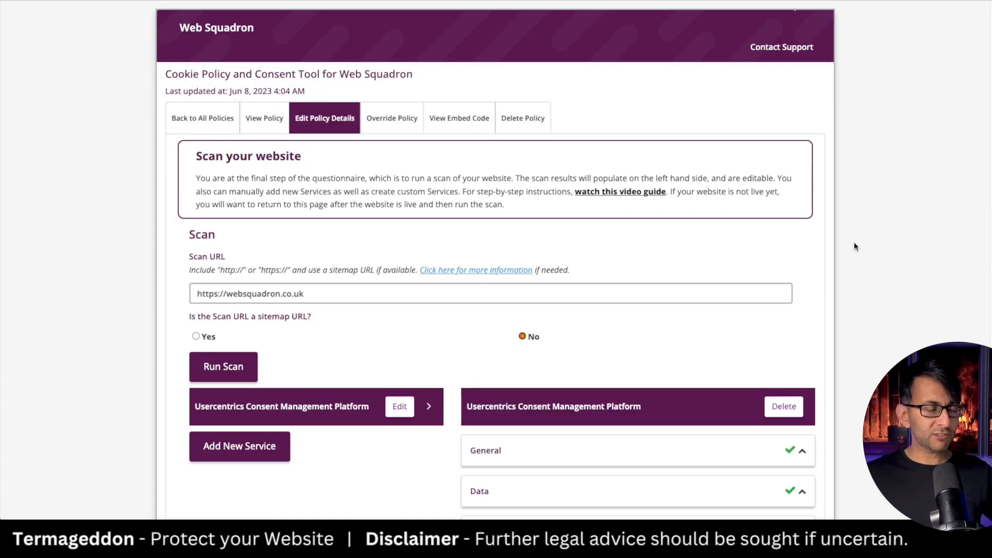
{"action": "left_click", "coordinate": [343, 293]}
{"action": "type", "text": "/sitemap.xml"}
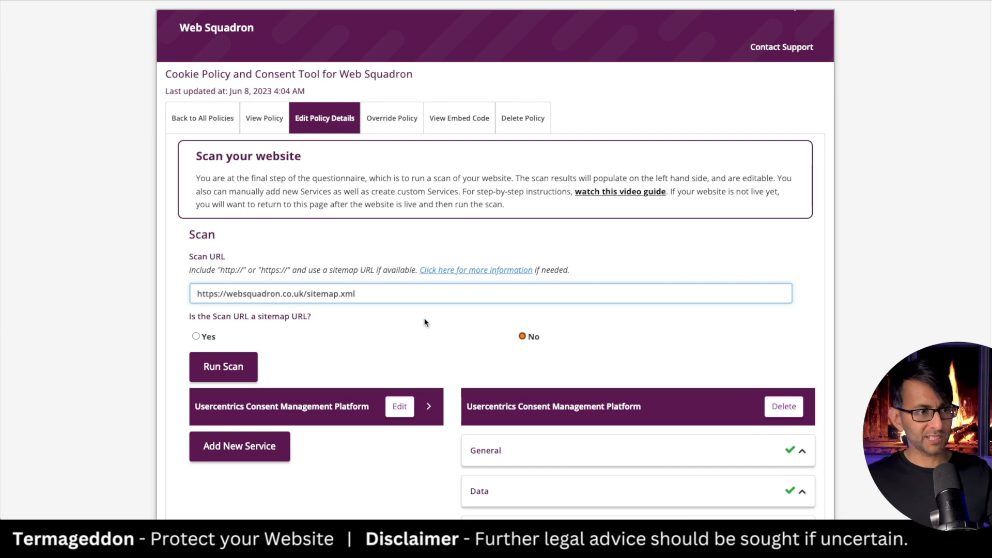
Read the help article on using the Scan feature, covering scanner best practices and how to find the sitemap.
{"action": "left_click", "coordinate": [483, 270]}
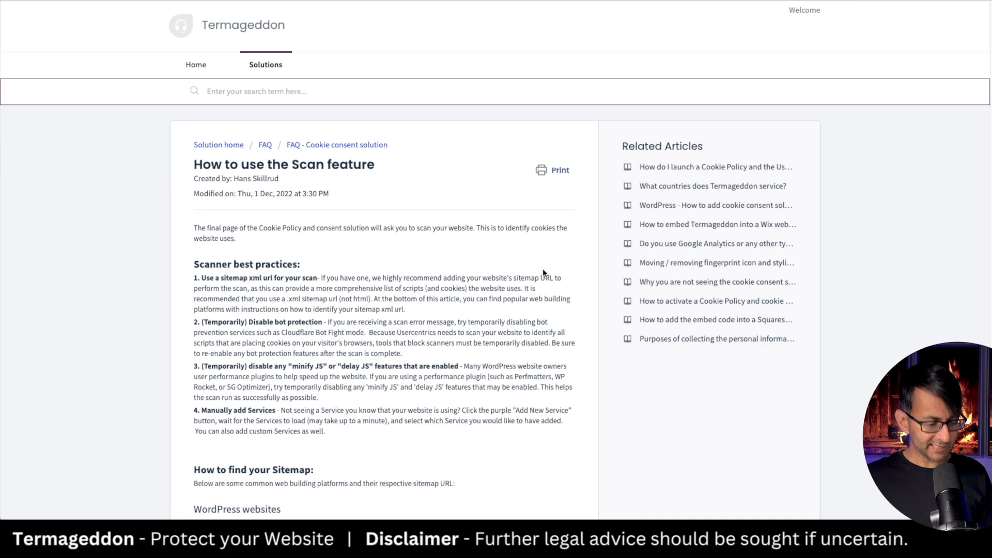
{"action": "key", "text": "ctrl+plus"}
{"action": "key", "text": "ctrl+plus"}
{"action": "key", "text": "ctrl+plus"}
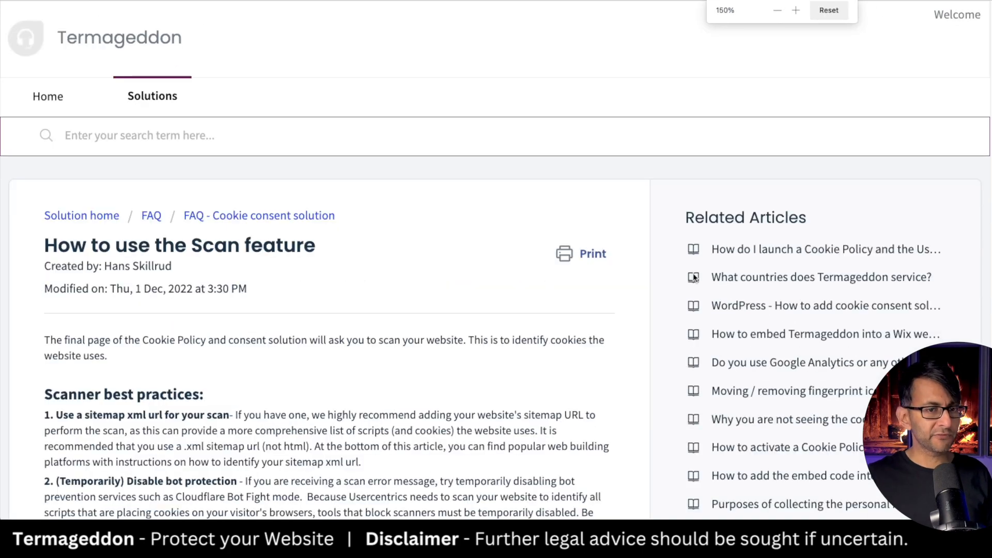
{"action": "scroll", "coordinate": [703, 278], "scroll_direction": "down", "scroll_amount": 5}
{"action": "scroll", "coordinate": [702, 280], "scroll_direction": "down", "scroll_amount": 3}
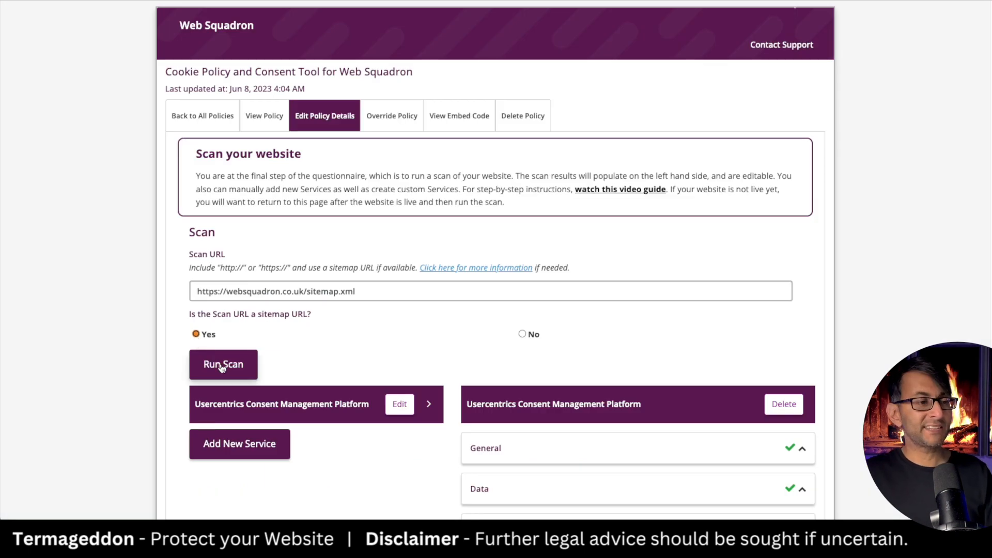
Mark the Scan URL as a sitemap, run the scan, and expand the General details of the Usercentrics Consent Management Platform service.
{"action": "left_click", "coordinate": [222, 364]}
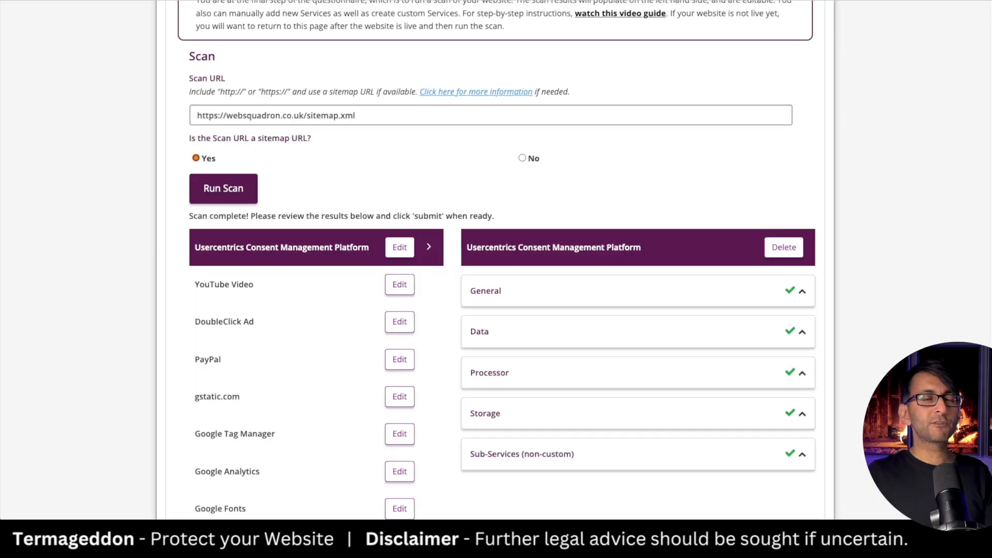
{"action": "scroll", "coordinate": [496, 279], "scroll_direction": "down", "scroll_amount": 1}
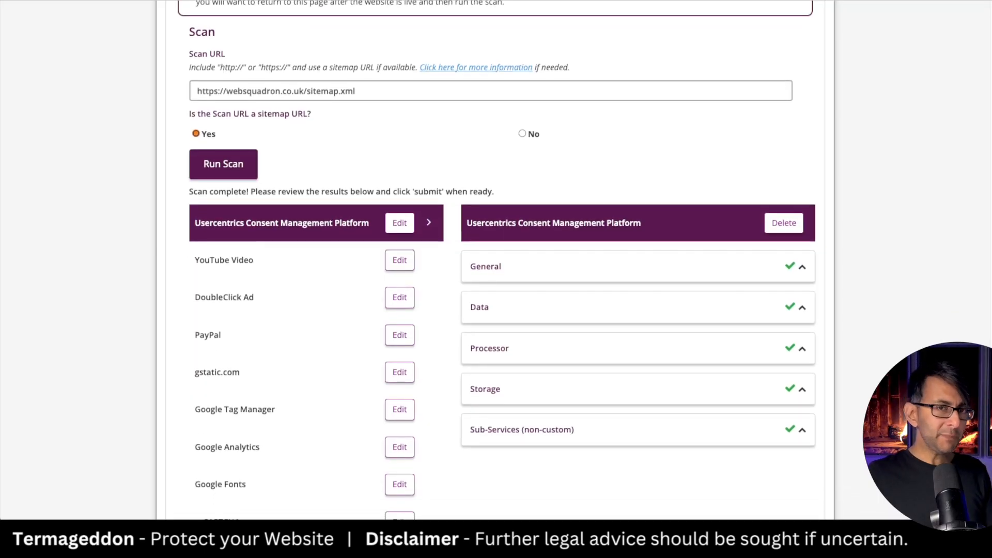
{"action": "scroll", "coordinate": [496, 258], "scroll_direction": "down", "scroll_amount": 2}
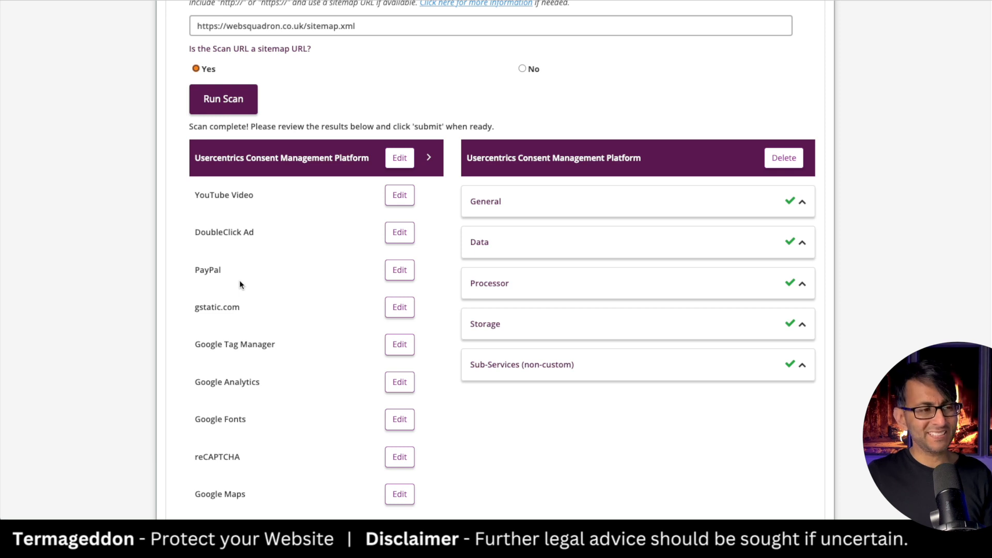
{"action": "scroll", "coordinate": [240, 280], "scroll_direction": "down", "scroll_amount": 1}
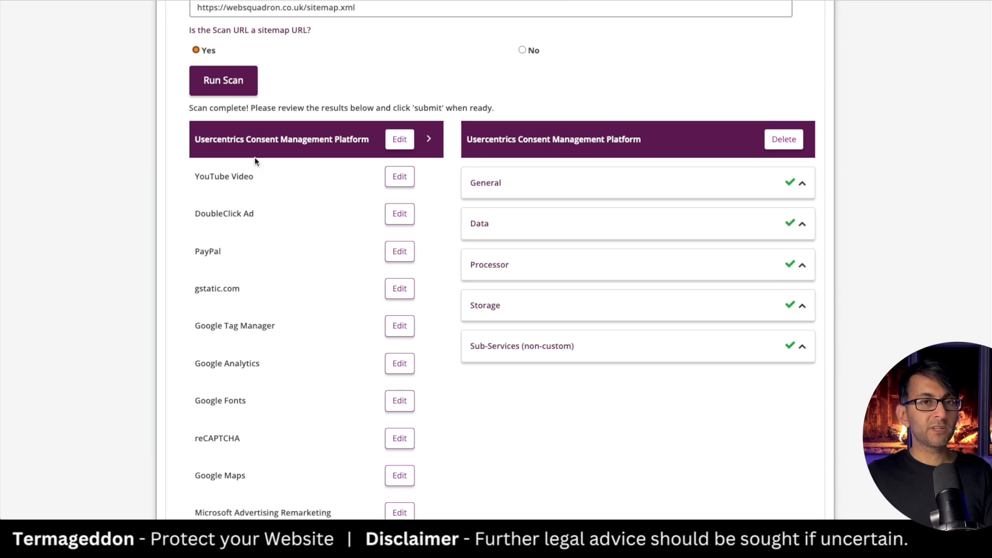
{"action": "left_click", "coordinate": [635, 187]}
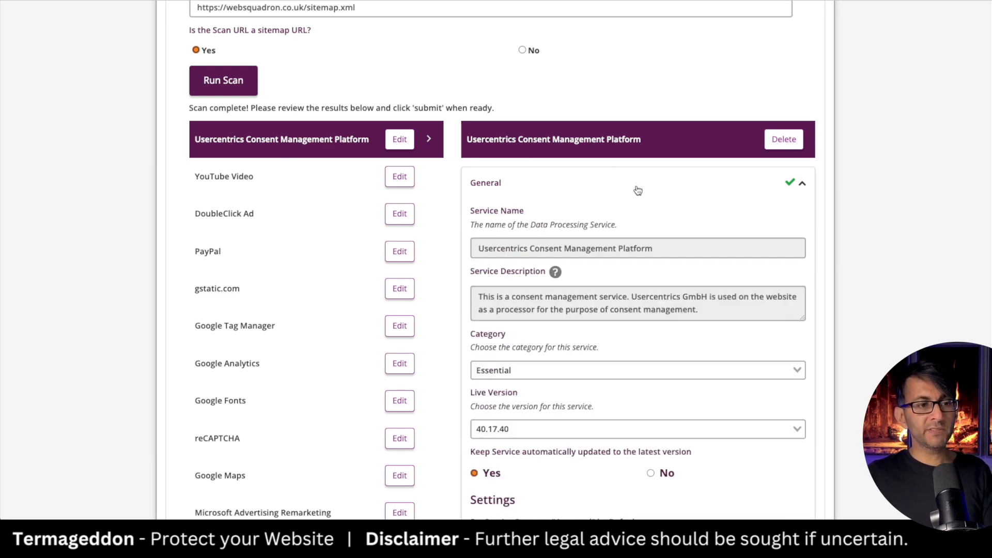
Review the General settings and category choices of the Usercentrics Consent Management Platform and YouTube Video services.
{"action": "scroll", "coordinate": [971, 254], "scroll_direction": "down", "scroll_amount": 5}
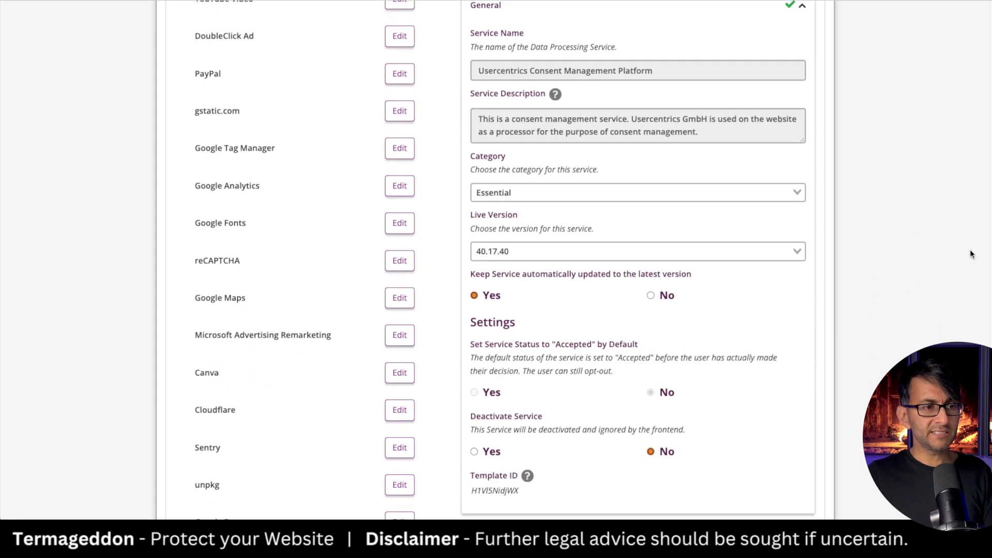
{"action": "left_click", "coordinate": [774, 195]}
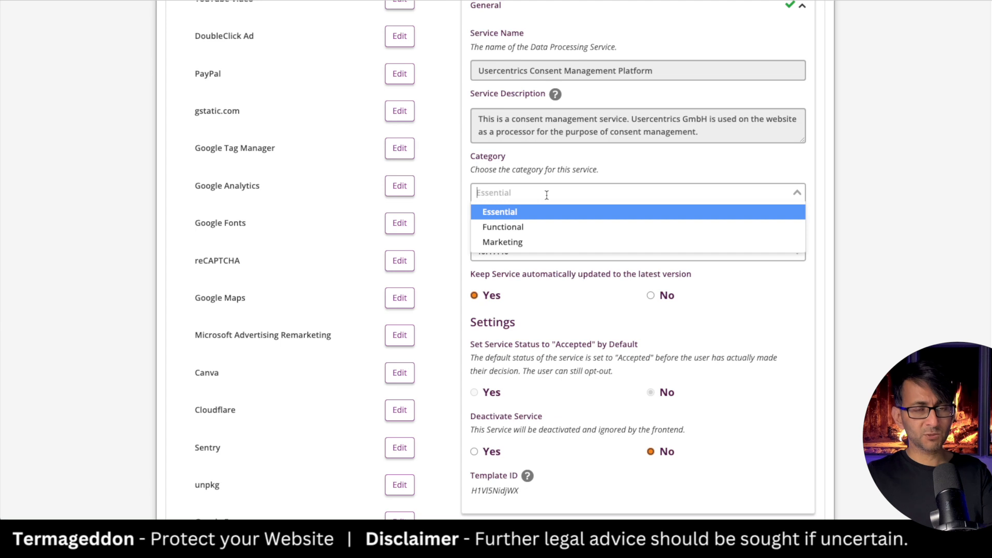
{"action": "scroll", "coordinate": [351, 181], "scroll_direction": "up", "scroll_amount": 3}
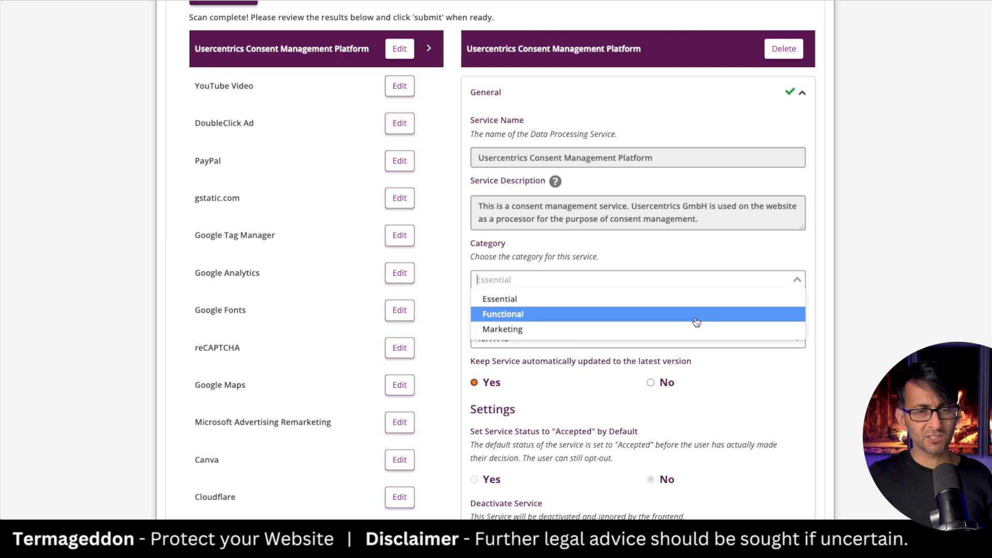
{"action": "left_click", "coordinate": [206, 91]}
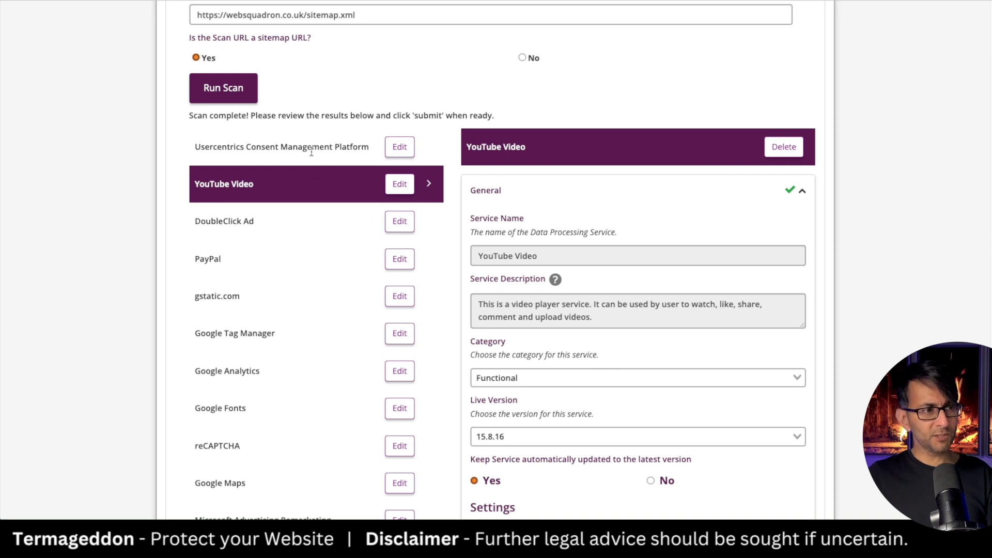
{"action": "left_click", "coordinate": [399, 146]}
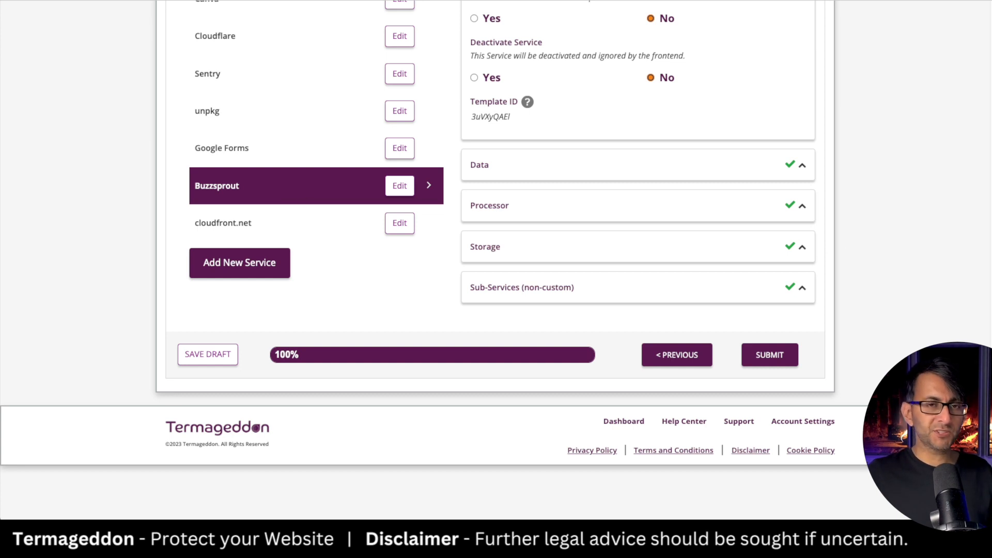
Set Deactivate Service to Yes for the Buzzsprout service found by the scan.
{"action": "scroll", "coordinate": [573, 224], "scroll_direction": "up", "scroll_amount": 1}
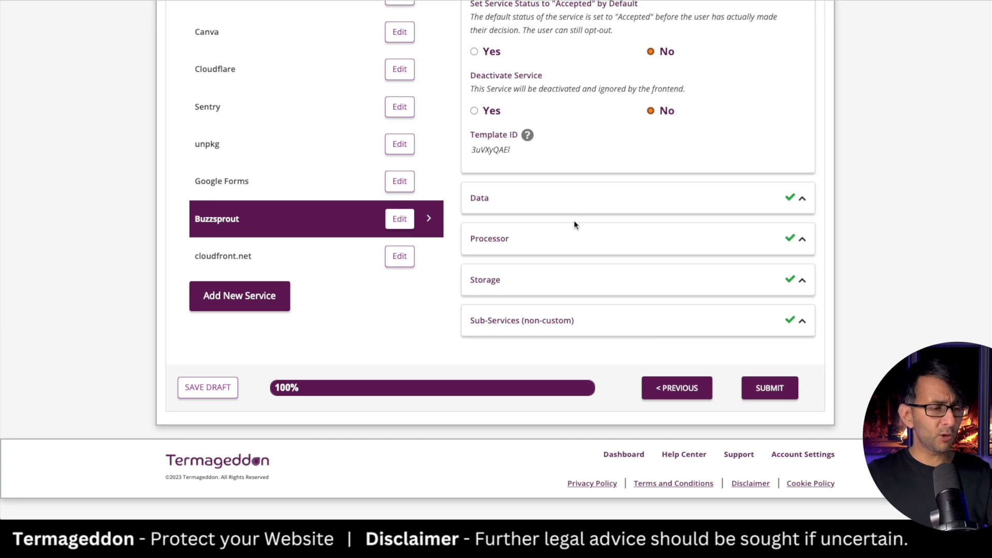
{"action": "scroll", "coordinate": [604, 224], "scroll_direction": "up", "scroll_amount": 15}
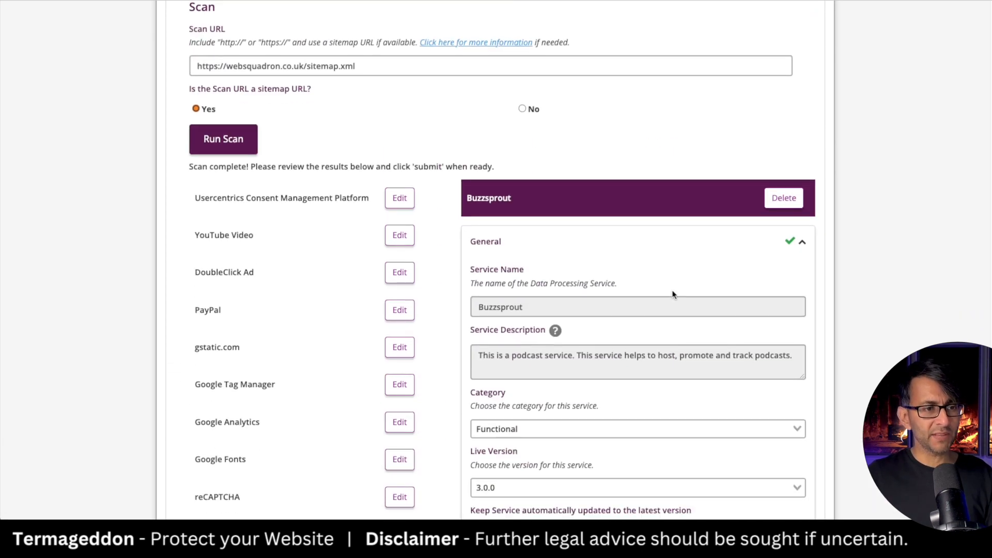
{"action": "scroll", "coordinate": [646, 388], "scroll_direction": "down", "scroll_amount": 7}
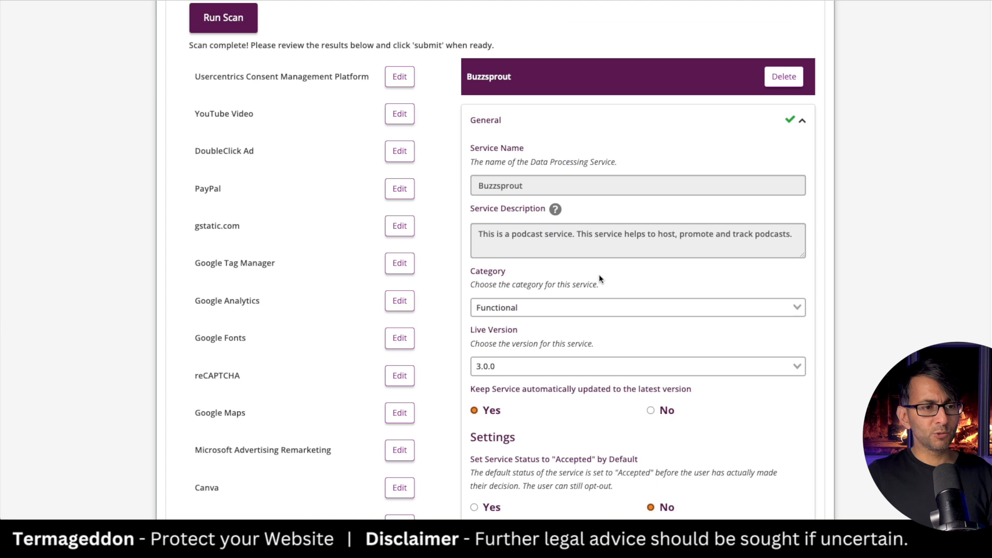
{"action": "scroll", "coordinate": [594, 308], "scroll_direction": "down", "scroll_amount": 5}
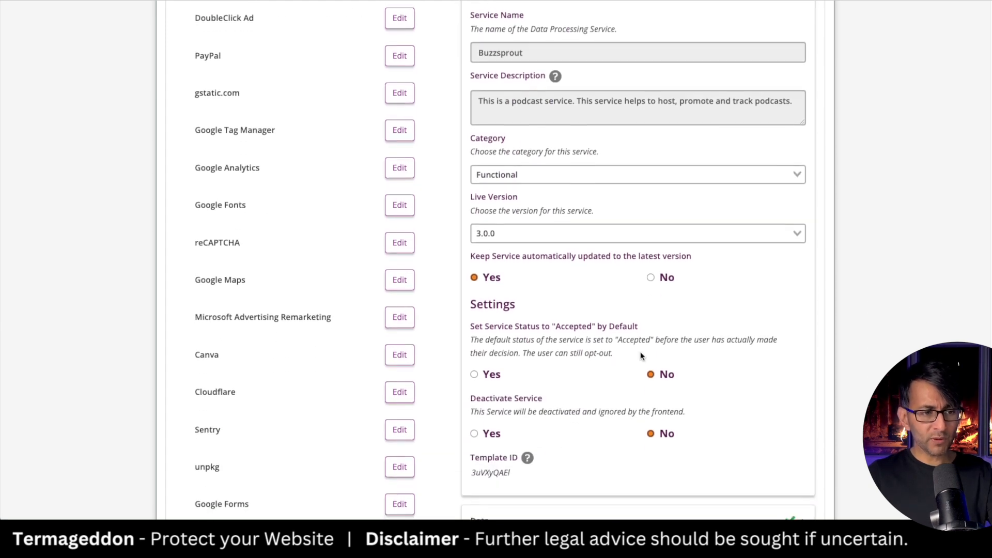
{"action": "left_click", "coordinate": [473, 382]}
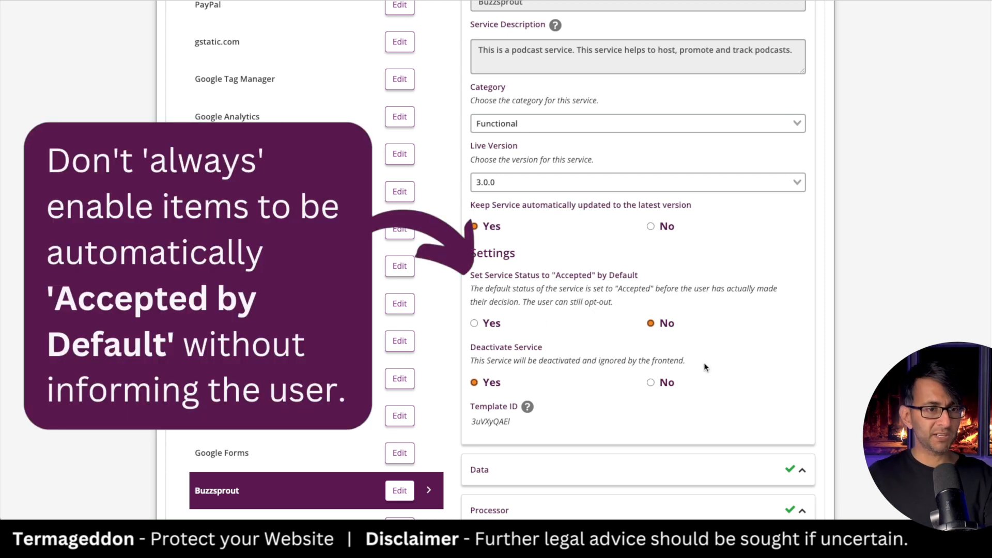
Recheck the Buzzsprout service settings and submit the Cookie Policy and Consent Tool questionnaire.
{"action": "scroll", "coordinate": [704, 362], "scroll_direction": "down", "scroll_amount": 1}
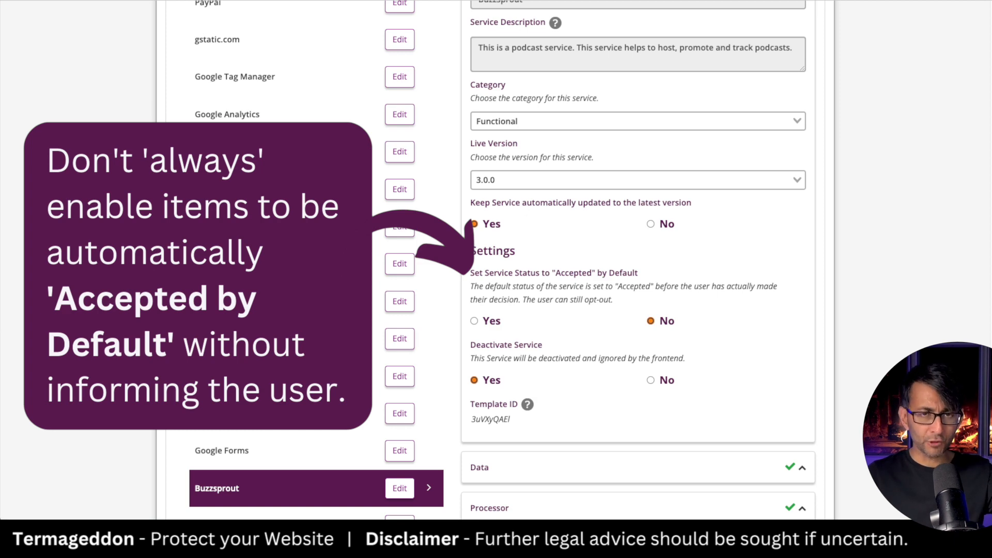
{"action": "scroll", "coordinate": [758, 361], "scroll_direction": "up", "scroll_amount": 7}
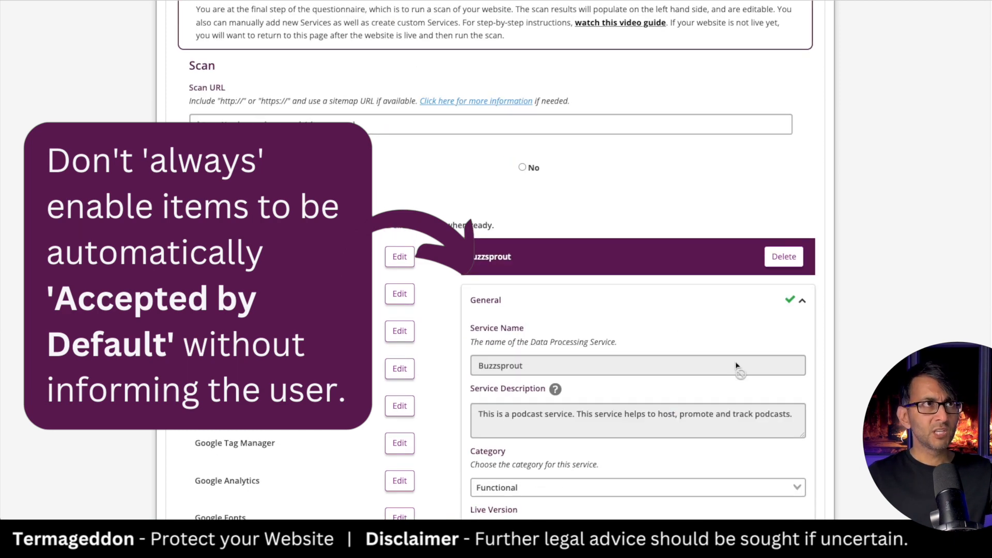
{"action": "scroll", "coordinate": [736, 364], "scroll_direction": "down", "scroll_amount": 7}
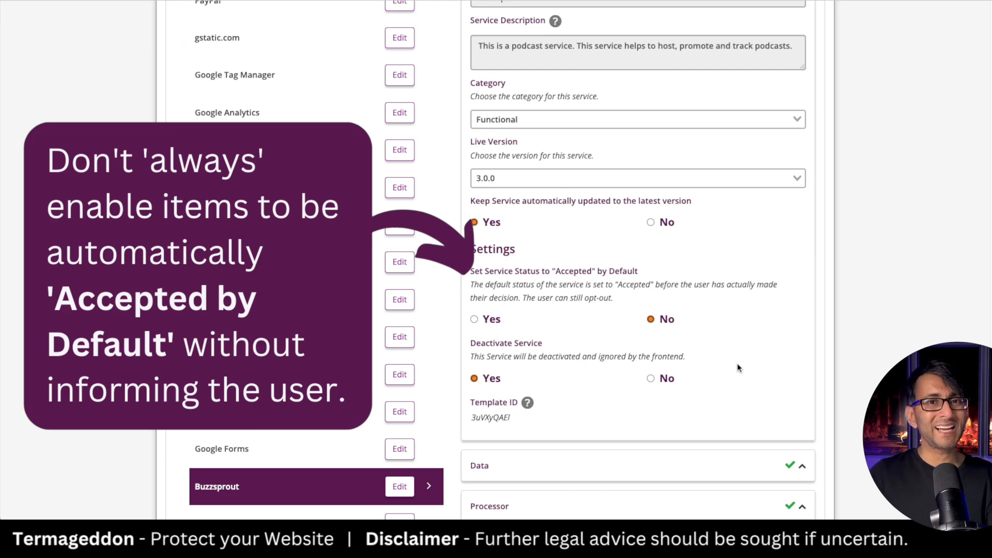
{"action": "scroll", "coordinate": [738, 368], "scroll_direction": "down", "scroll_amount": 6}
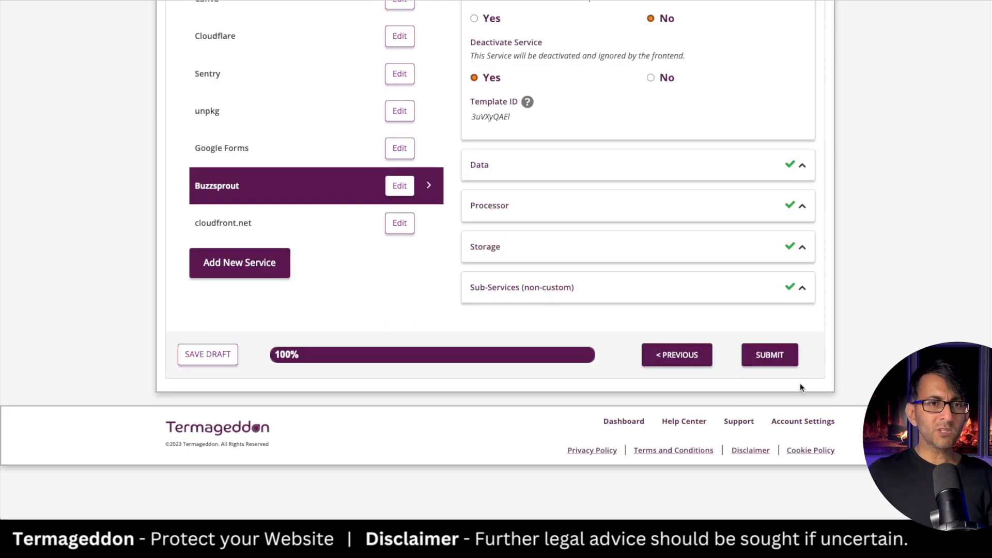
{"action": "left_click", "coordinate": [781, 361]}
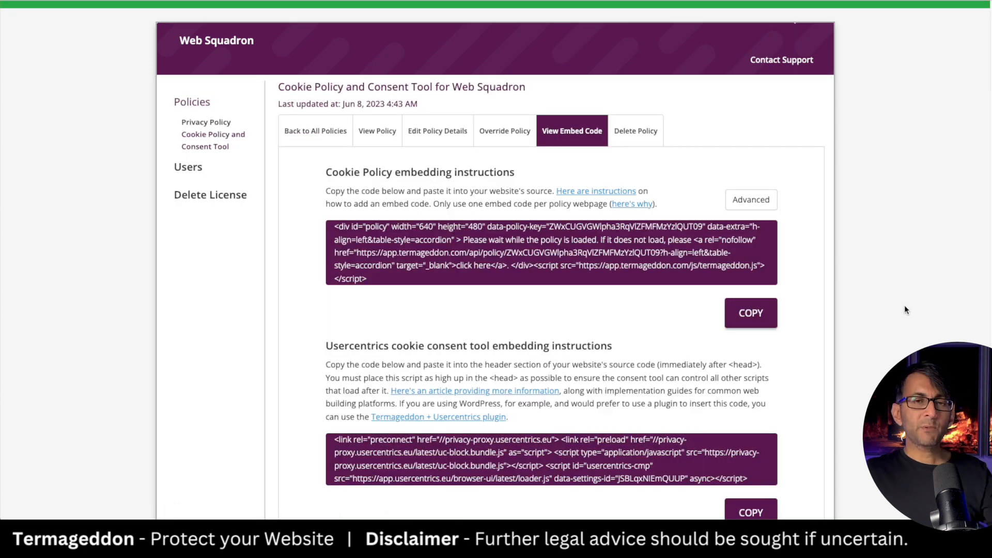
Hide the policy title in the advanced Cookie Policy embed options, and copy the resulting Cookie Policy embed code.
{"action": "left_click", "coordinate": [765, 206]}
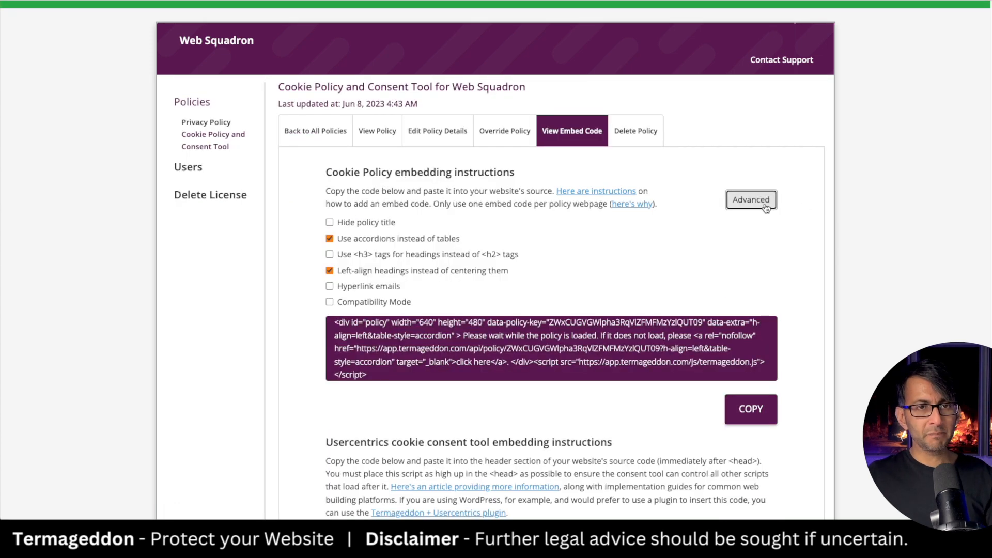
{"action": "left_click", "coordinate": [361, 224]}
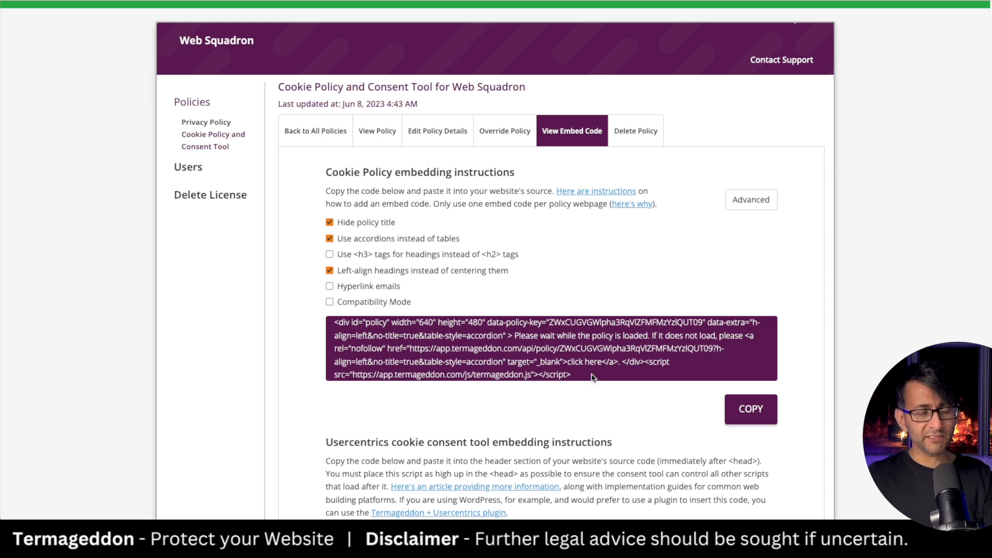
{"action": "left_click", "coordinate": [752, 409]}
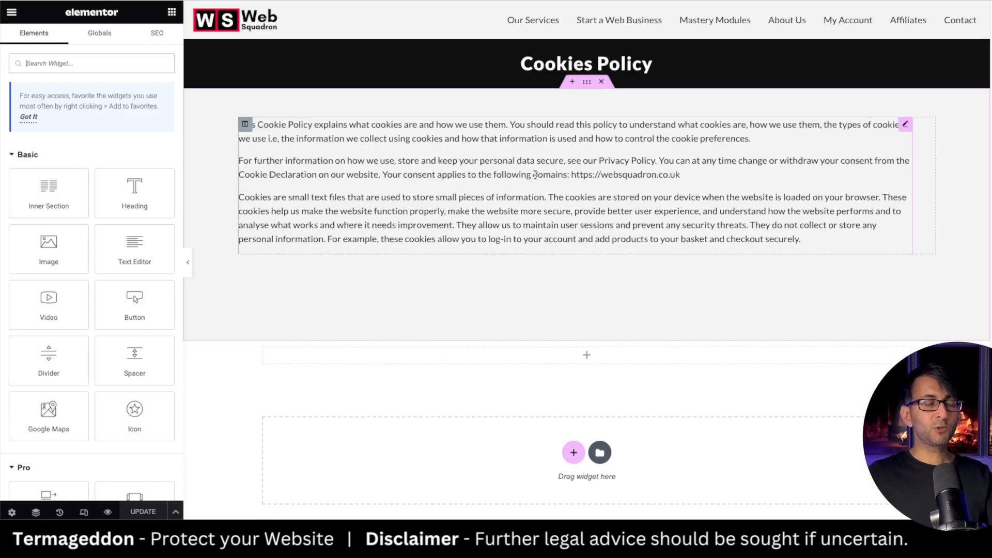
Switch to Elementor and replace the text block on the Cookies Policy page with an HTML widget.
{"action": "right_click", "coordinate": [535, 174]}
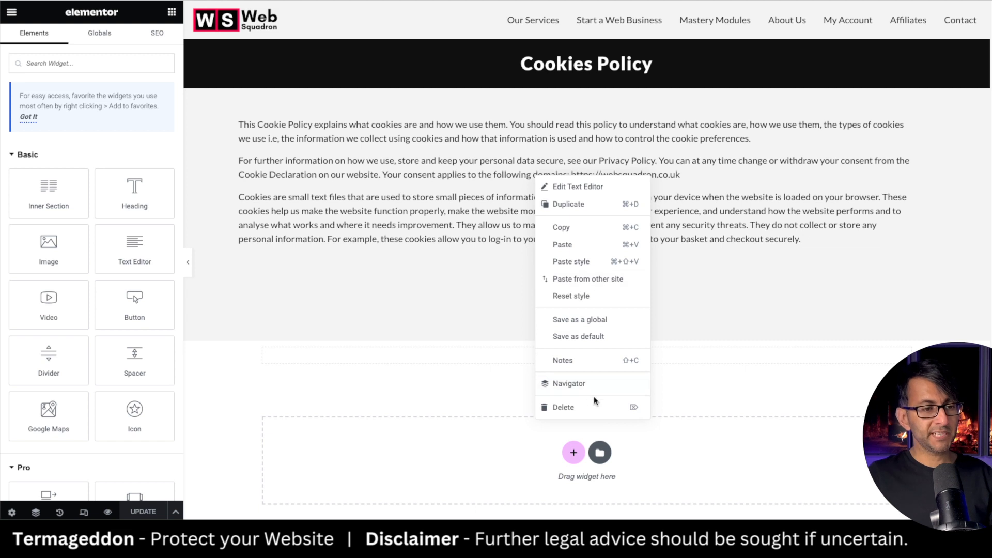
{"action": "left_click", "coordinate": [568, 406]}
{"action": "type", "text": "htm"}
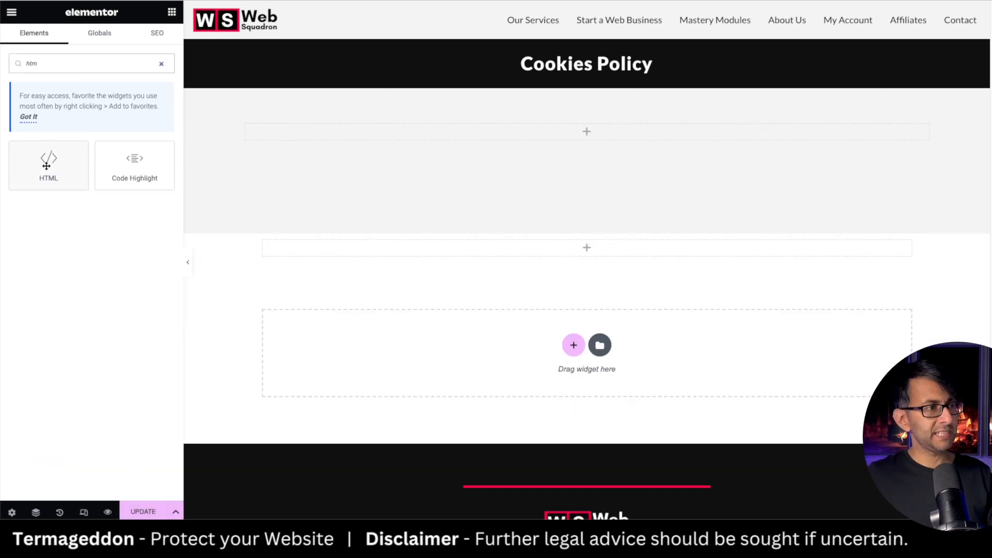
{"action": "left_click_drag", "start_coordinate": [49, 166], "coordinate": [374, 136]}
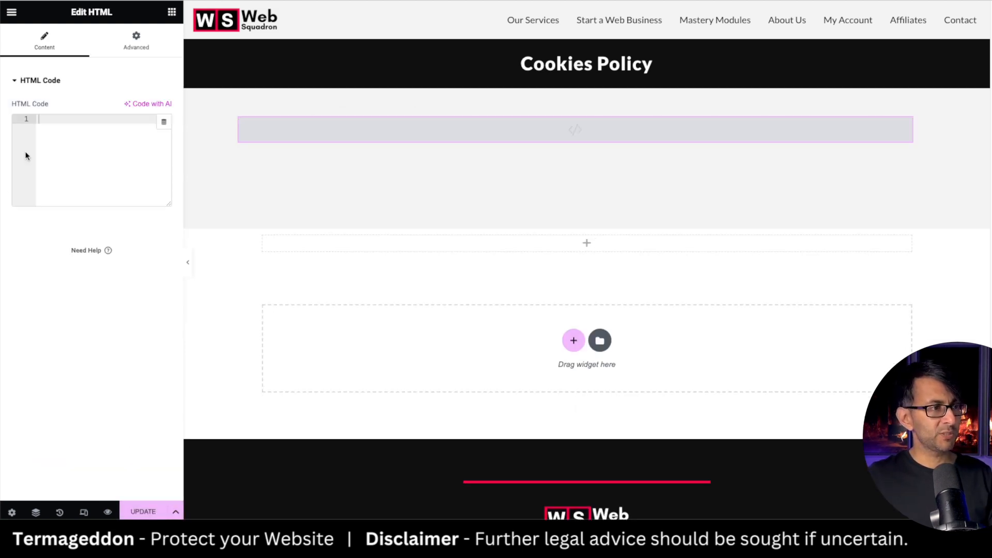
Paste the copied Cookie Policy embed code into the HTML widget, and update and preview the page.
{"action": "left_click", "coordinate": [43, 144]}
{"action": "key", "text": "ctrl+v"}
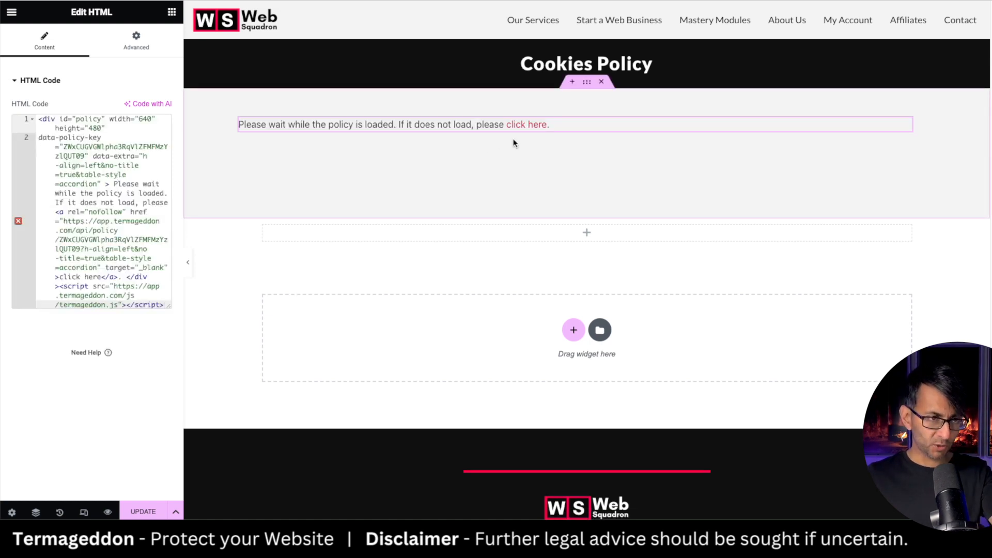
{"action": "left_click", "coordinate": [146, 513]}
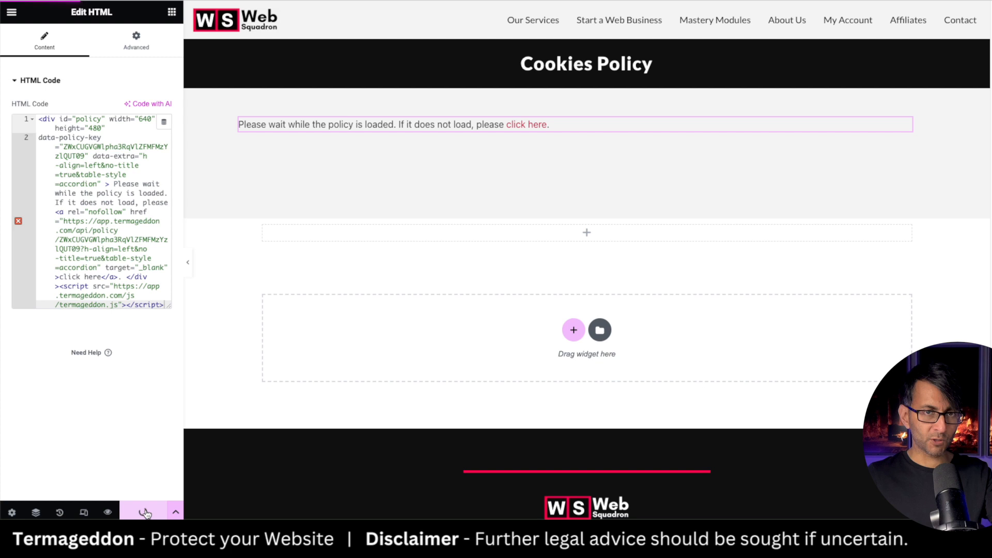
{"action": "left_click", "coordinate": [108, 513]}
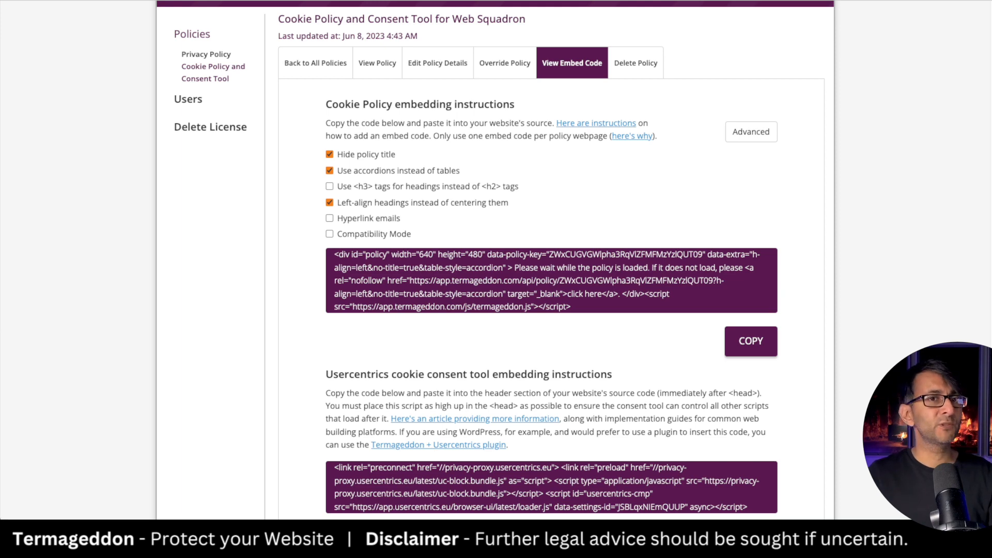
Read the help articles on embedding the cookie consent solution in WordPress, covering the plugin, theme header, code snippet and child theme methods.
{"action": "scroll", "coordinate": [685, 249], "scroll_direction": "down", "scroll_amount": 5}
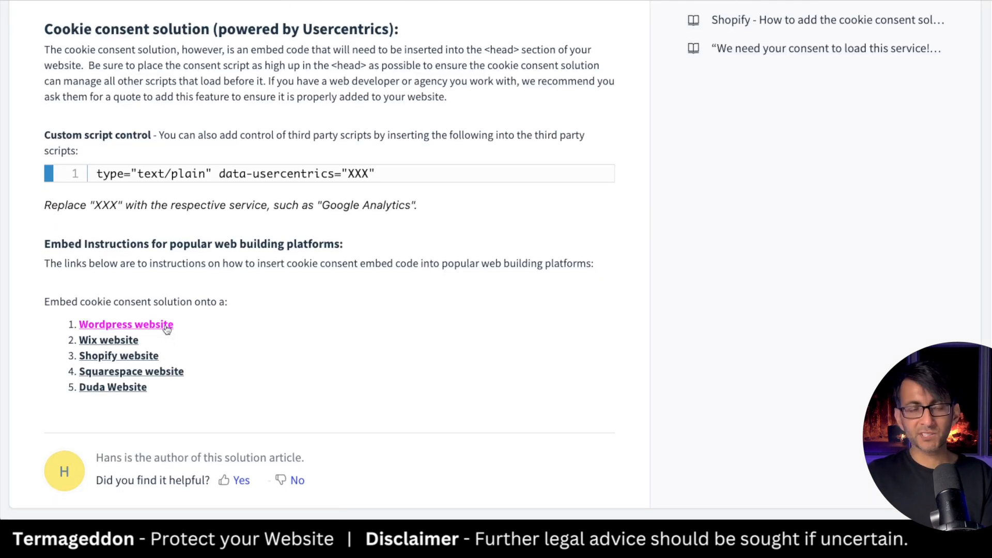
{"action": "left_click", "coordinate": [166, 325]}
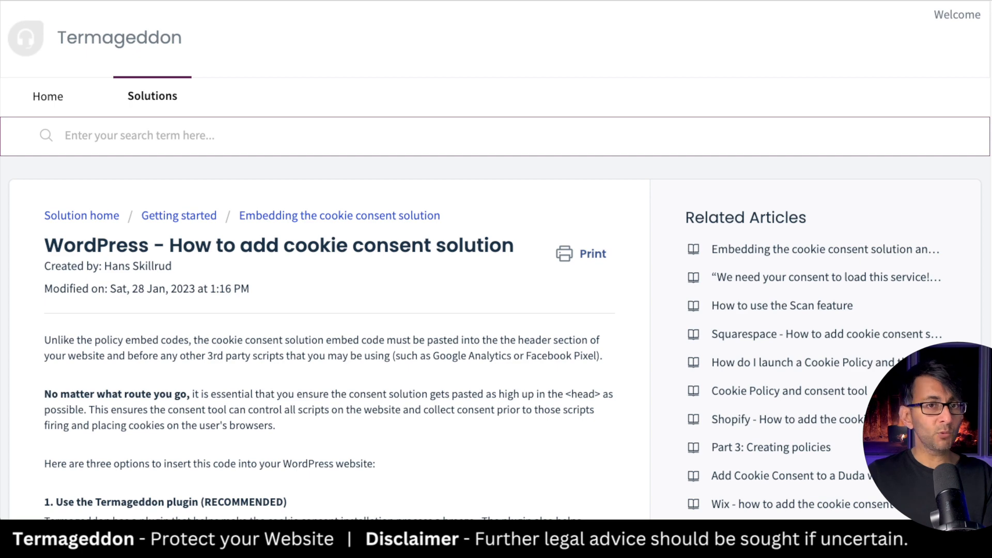
{"action": "scroll", "coordinate": [496, 260], "scroll_direction": "down", "scroll_amount": 3}
{"action": "scroll", "coordinate": [989, 100], "scroll_direction": "down", "scroll_amount": 1}
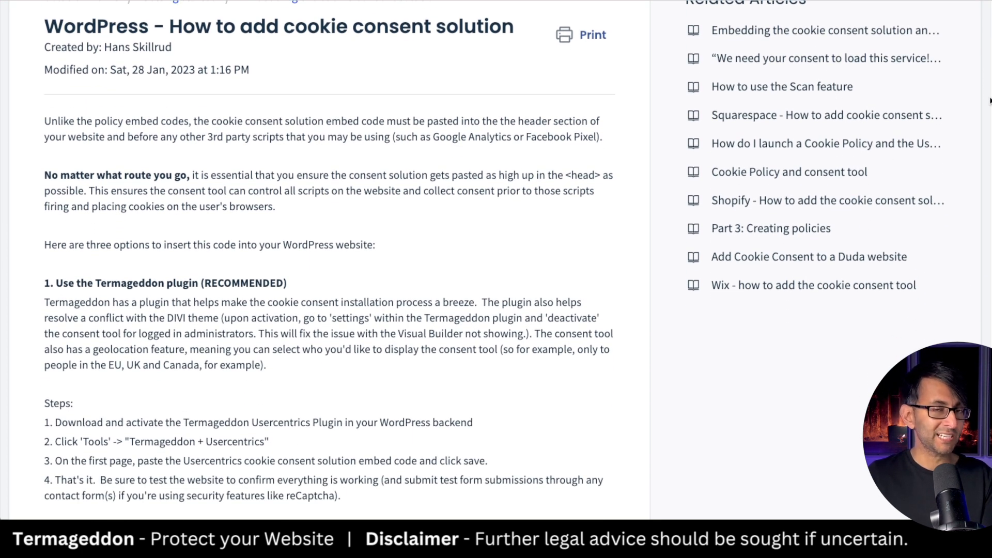
{"action": "left_click_drag", "start_coordinate": [990, 101], "coordinate": [988, 279]}
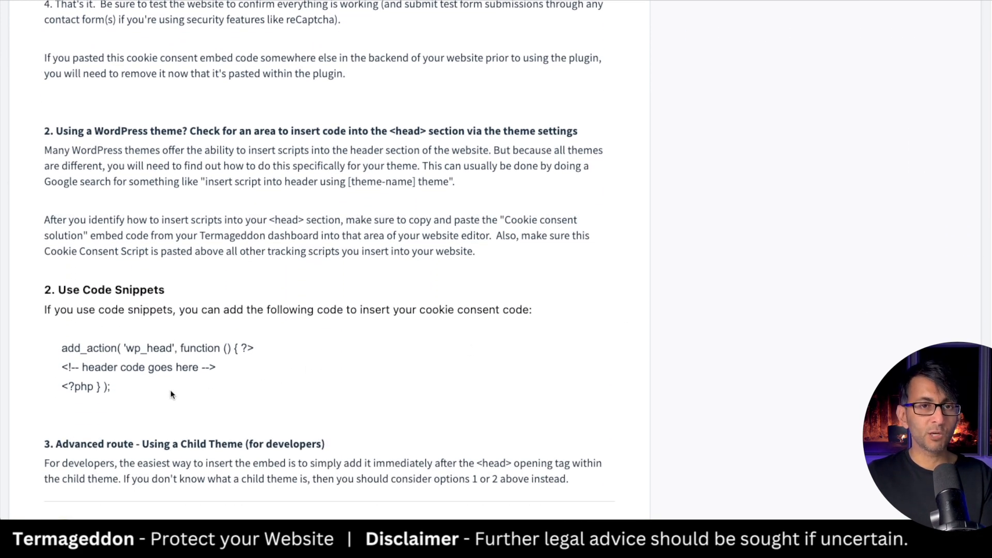
{"action": "left_click_drag", "start_coordinate": [52, 343], "coordinate": [150, 387]}
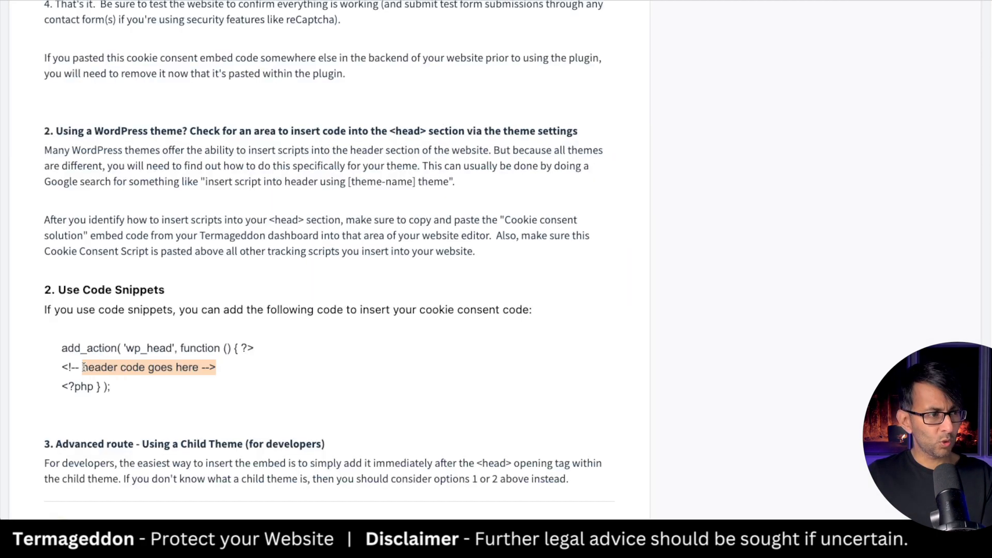
{"action": "left_click_drag", "start_coordinate": [82, 368], "coordinate": [50, 371]}
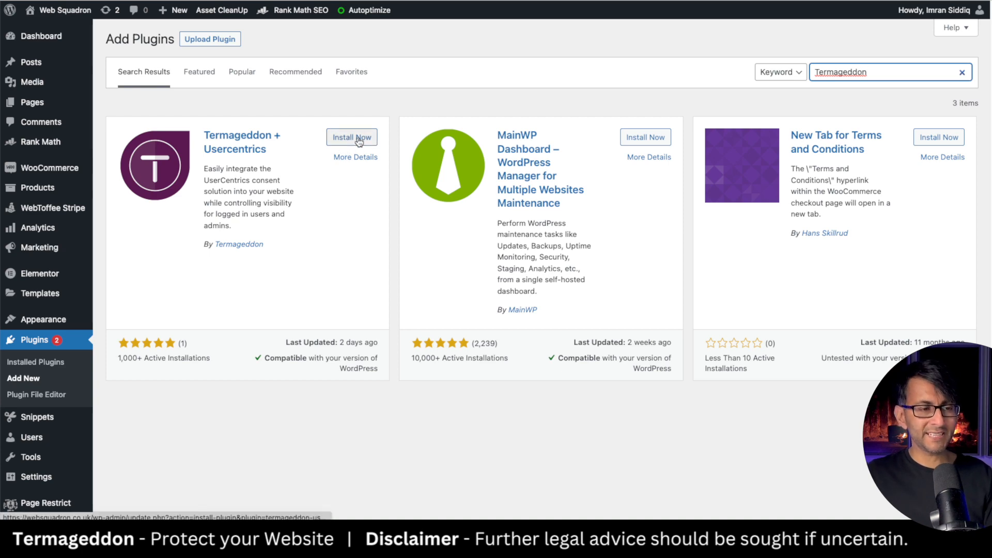
Install the Termageddon + Usercentrics plugin in WordPress, and save the Usercentrics cookie consent embed code in its settings.
{"action": "left_click", "coordinate": [359, 138]}
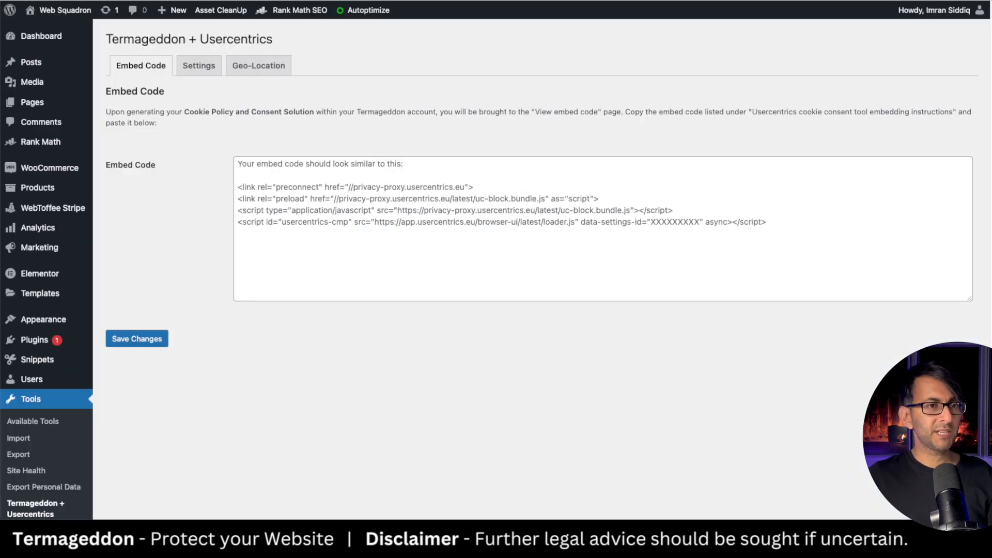
{"action": "left_click", "coordinate": [376, 194]}
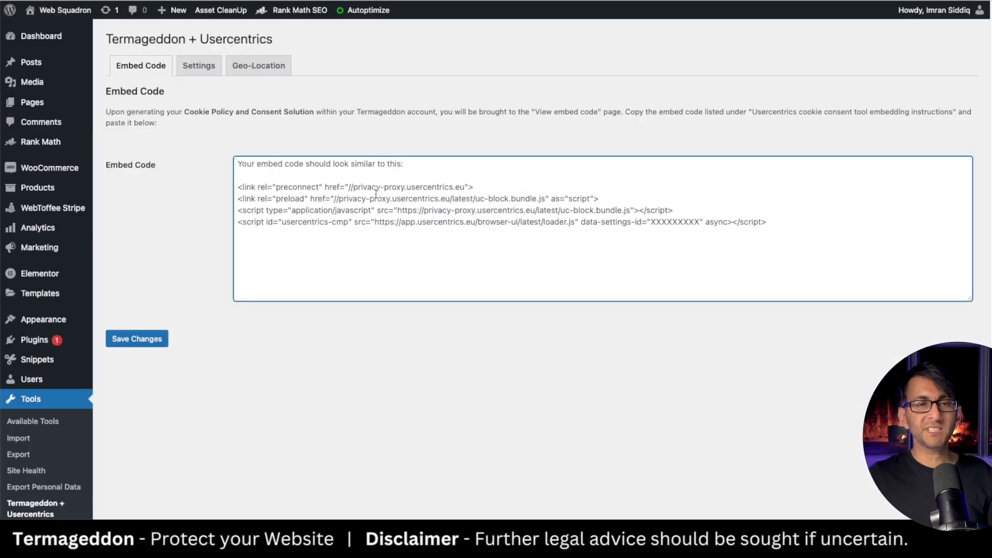
{"action": "key", "text": "ctrl+v"}
{"action": "left_click", "coordinate": [150, 339]}
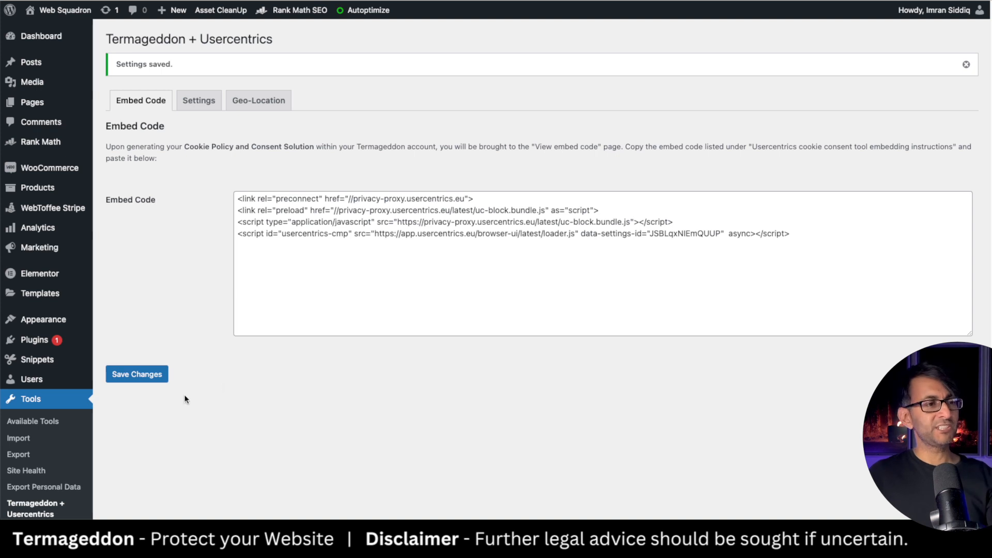
Enable geo-location in the Termageddon + Usercentrics plugin, save the settings, and check the consent banner on the website's homepage.
{"action": "left_click", "coordinate": [268, 67]}
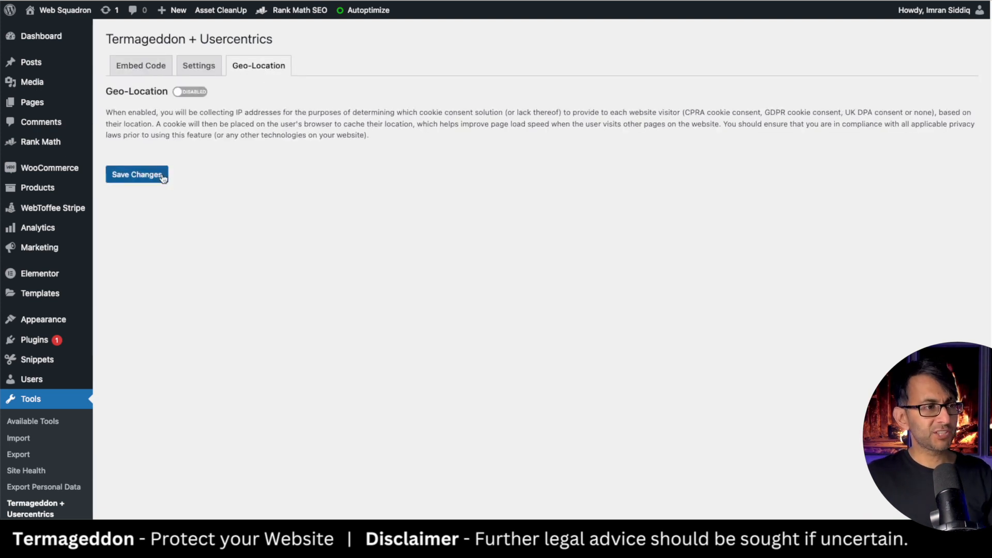
{"action": "left_click", "coordinate": [187, 93]}
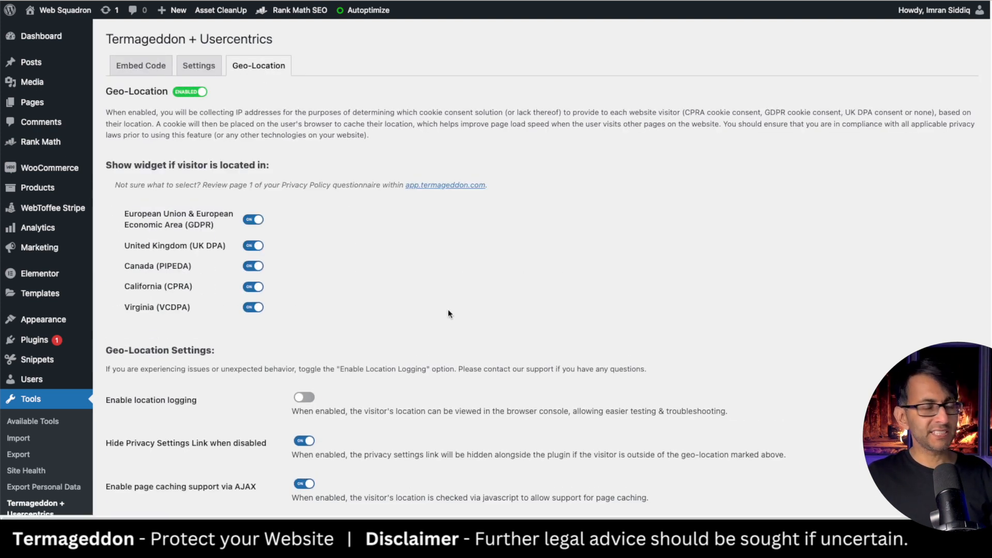
{"action": "scroll", "coordinate": [152, 457], "scroll_direction": "down", "scroll_amount": 2}
{"action": "left_click", "coordinate": [151, 457]}
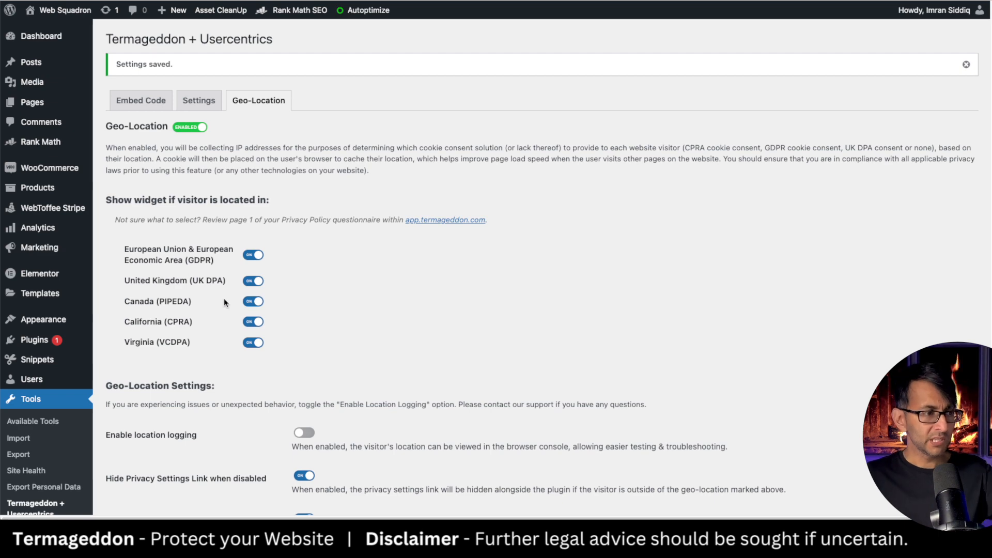
{"action": "scroll", "coordinate": [469, 352], "scroll_direction": "down", "scroll_amount": 1}
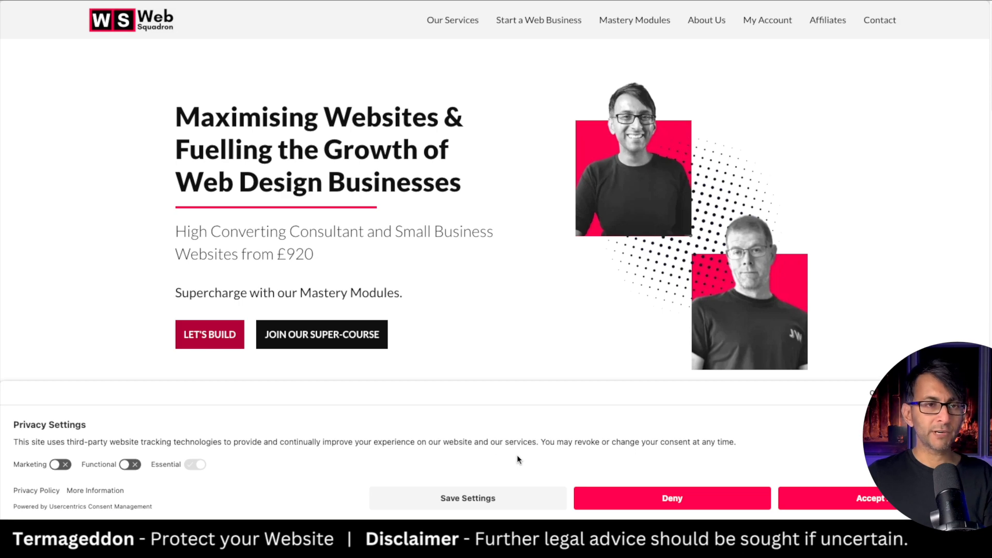
{"action": "left_click", "coordinate": [22, 494]}
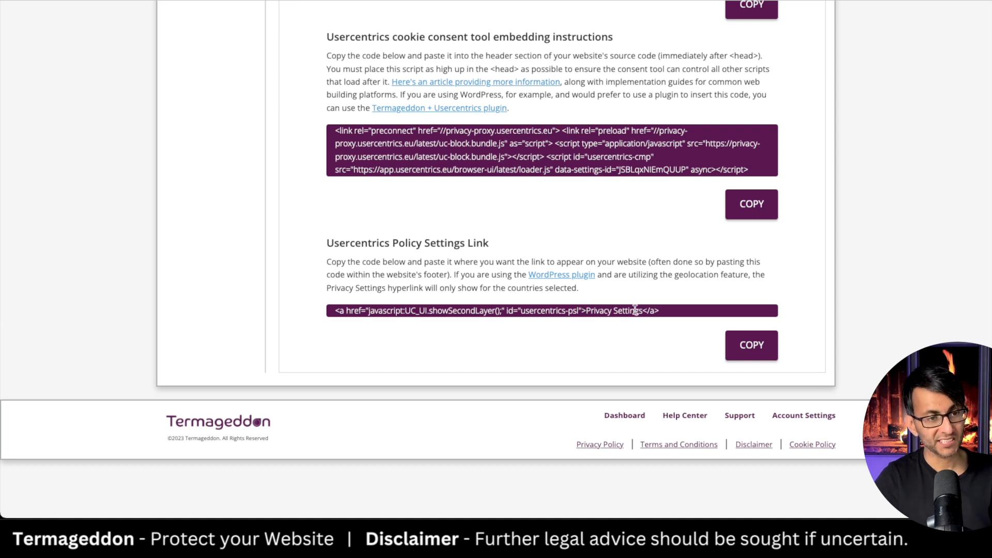
Copy the Usercentrics Policy Settings Link code and add it, styled white, in an HTML widget below the Elementor footer's policy links.
{"action": "left_click", "coordinate": [751, 344]}
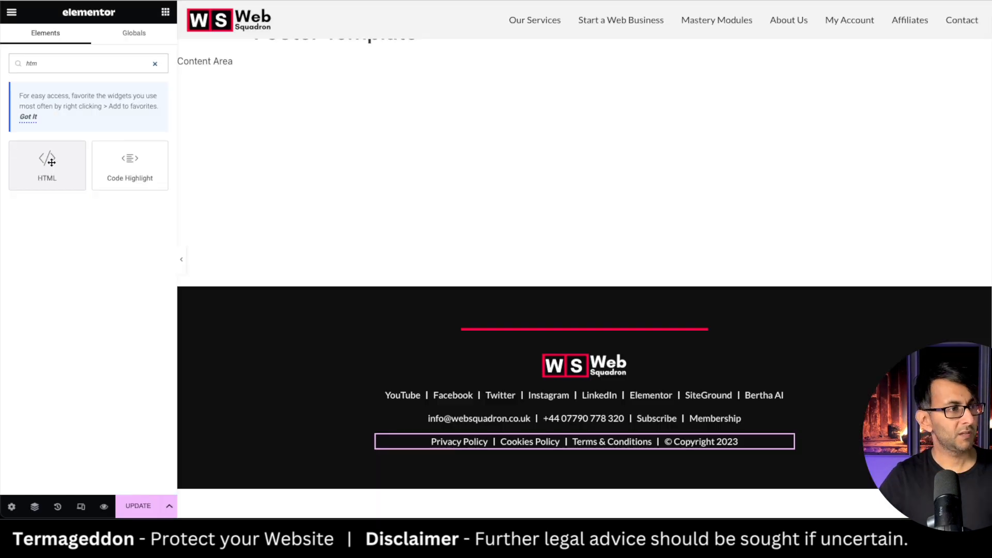
{"action": "left_click_drag", "start_coordinate": [46, 164], "coordinate": [682, 440]}
{"action": "left_click", "coordinate": [73, 135]}
{"action": "key", "text": "ctrl+v"}
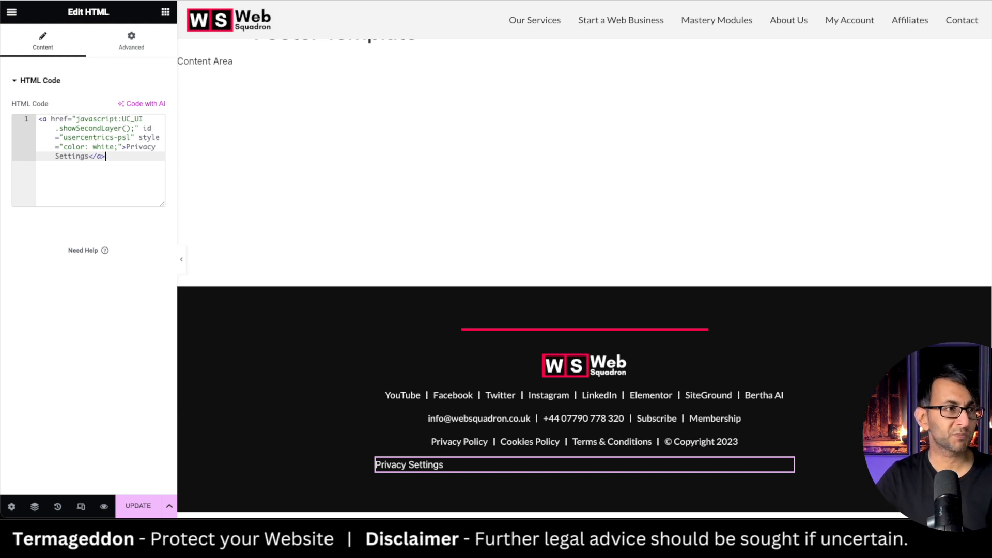
{"action": "left_click_drag", "start_coordinate": [177, 195], "coordinate": [320, 195]}
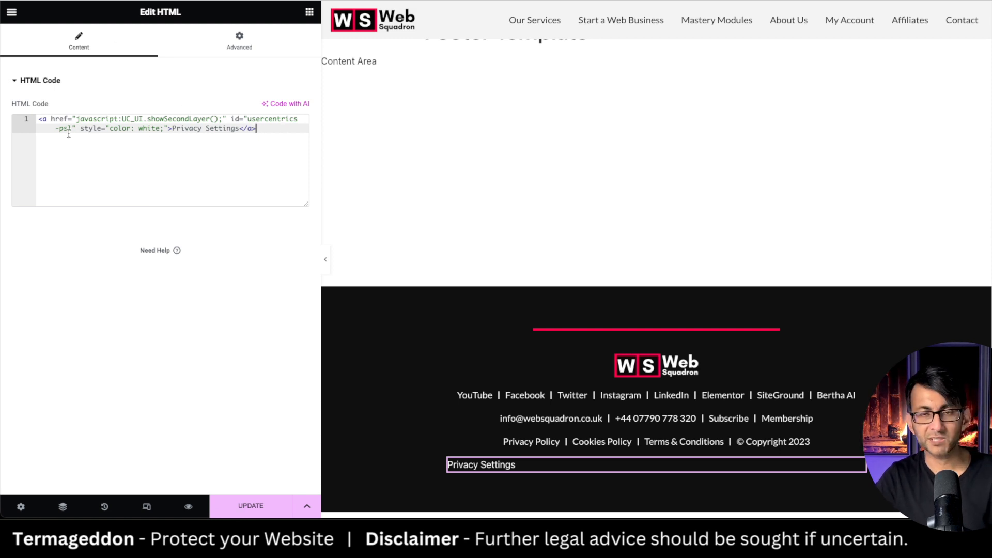
Wrap the footer's Privacy Settings link in center tags, update the template, and test the link on the live site.
{"action": "left_click_drag", "start_coordinate": [80, 128], "coordinate": [165, 130]}
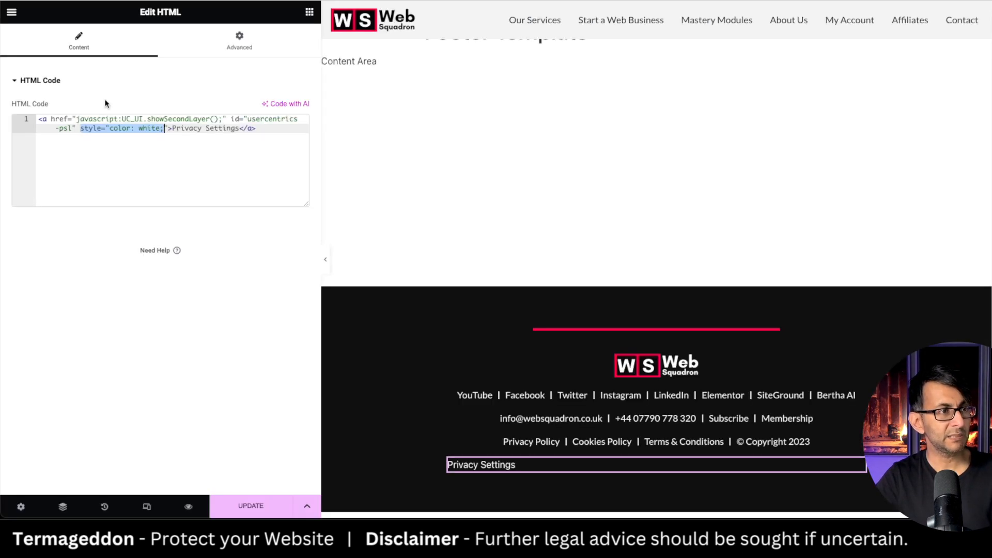
{"action": "left_click", "coordinate": [127, 142]}
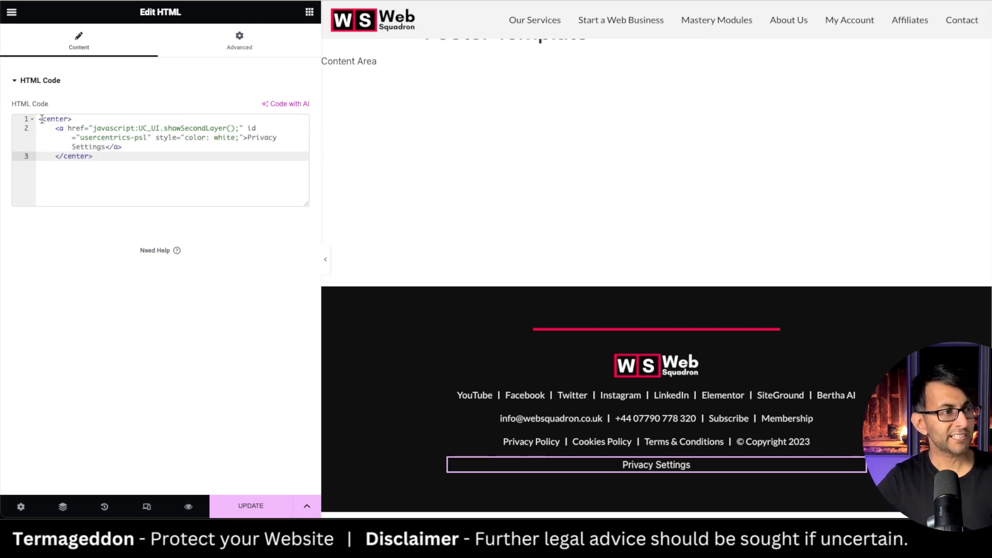
{"action": "left_click", "coordinate": [250, 505]}
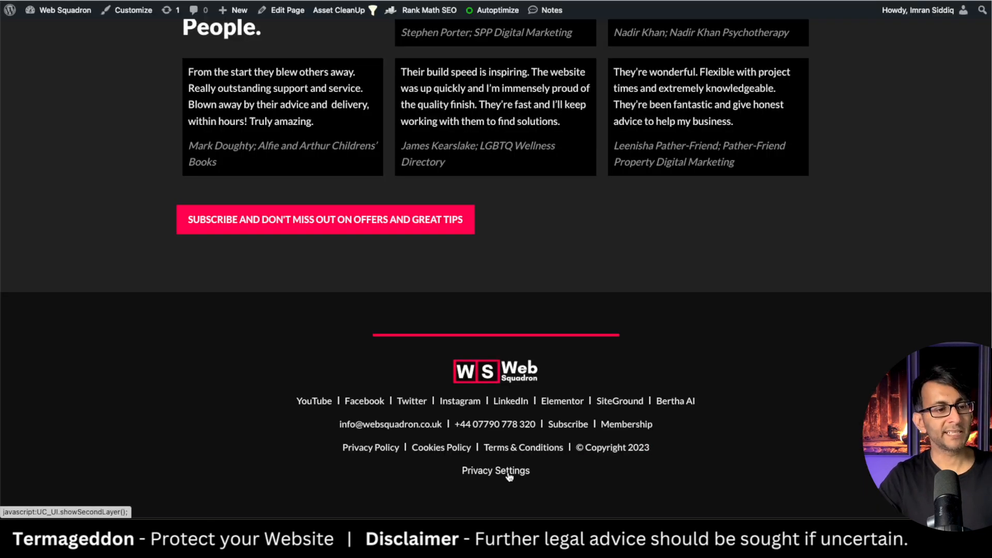
{"action": "left_click", "coordinate": [509, 477]}
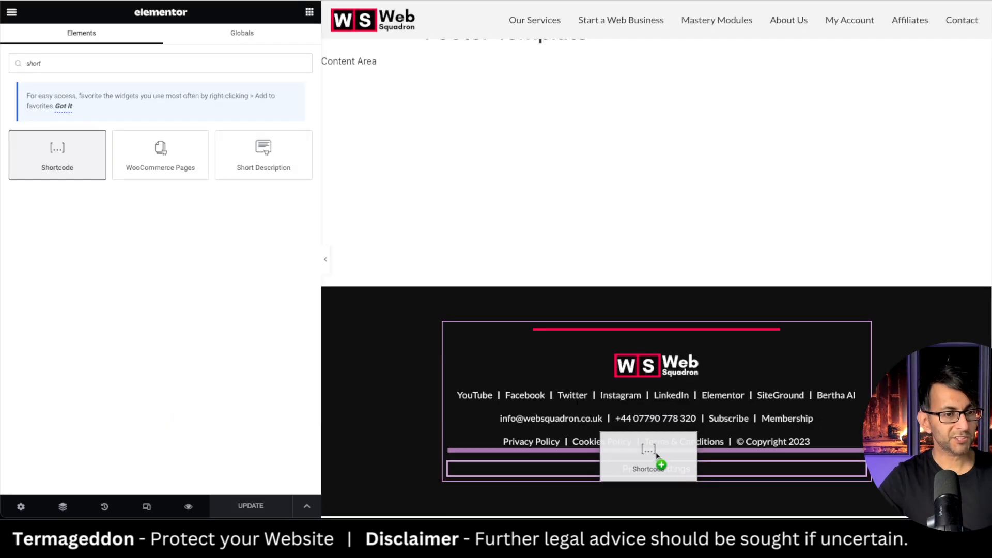
Add a Shortcode widget above the footer's Privacy Settings link and paste the copied shortcode into it.
{"action": "left_click_drag", "start_coordinate": [660, 462], "coordinate": [697, 452]}
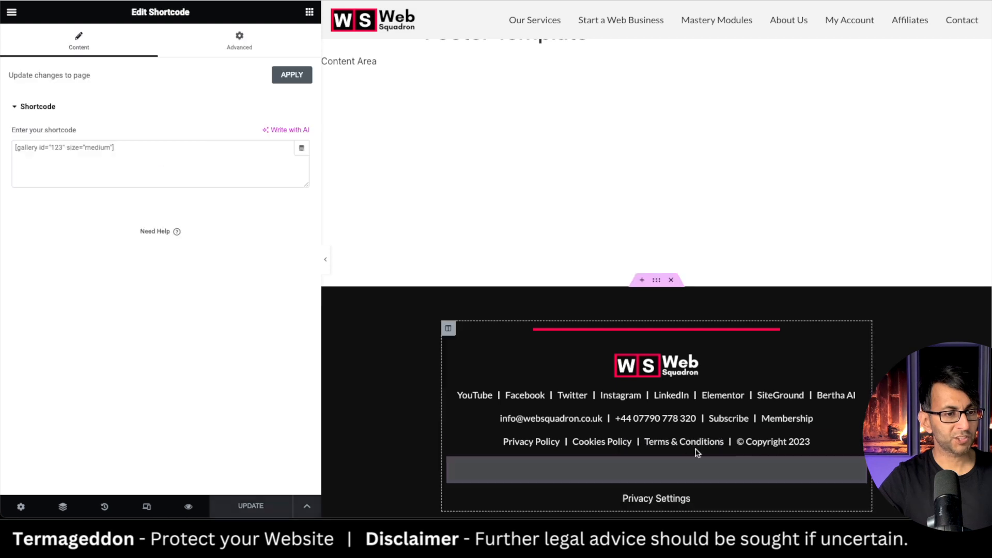
{"action": "left_click", "coordinate": [80, 153]}
{"action": "key", "text": "ctrl+v"}
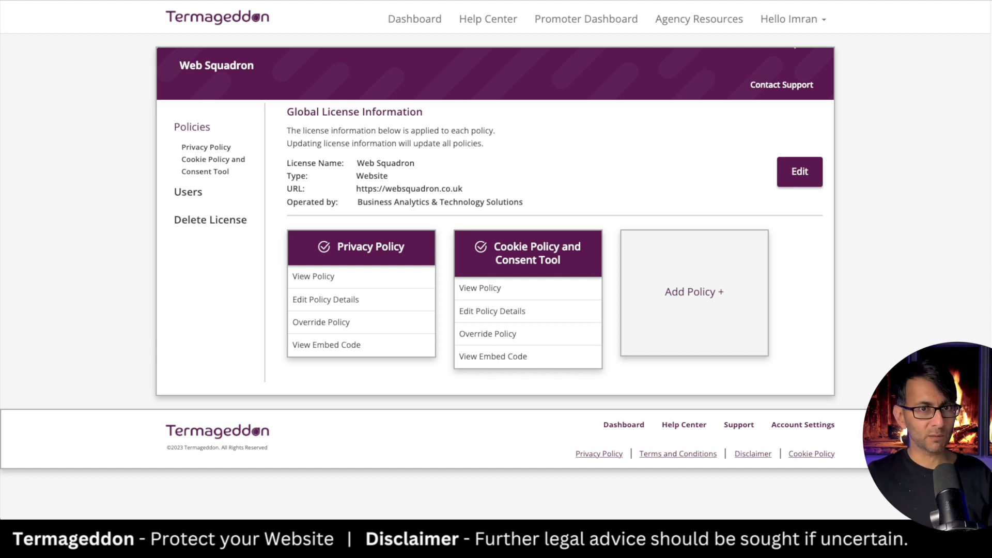
Switch to Termageddon, add a Terms of Service policy, and state that users can purchase services and digital products.
{"action": "left_click", "coordinate": [697, 291]}
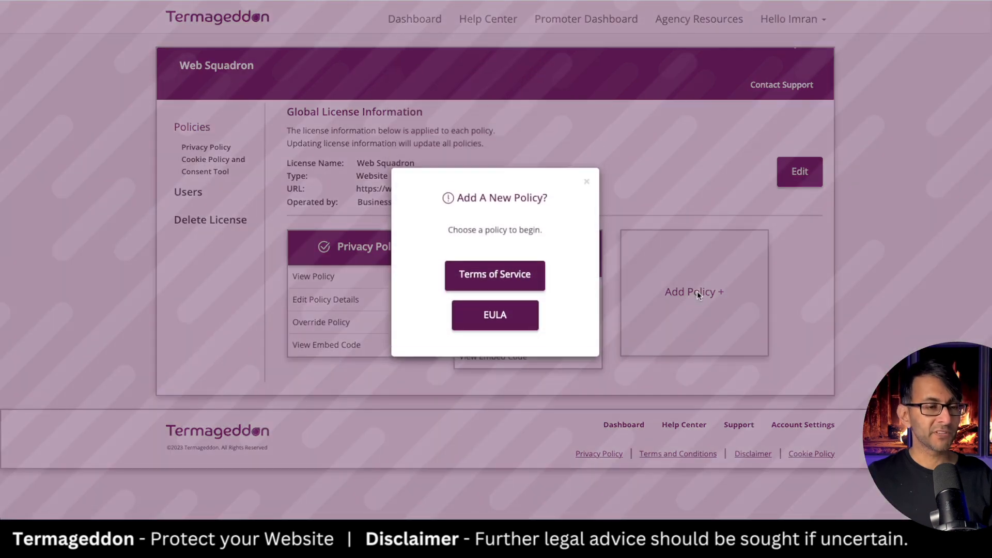
{"action": "left_click", "coordinate": [524, 276]}
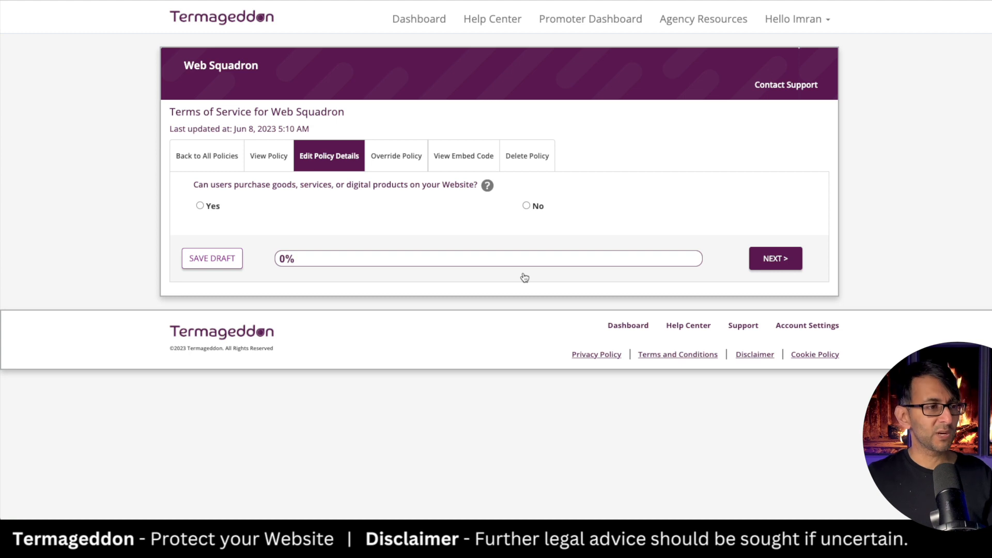
{"action": "left_click", "coordinate": [200, 205]}
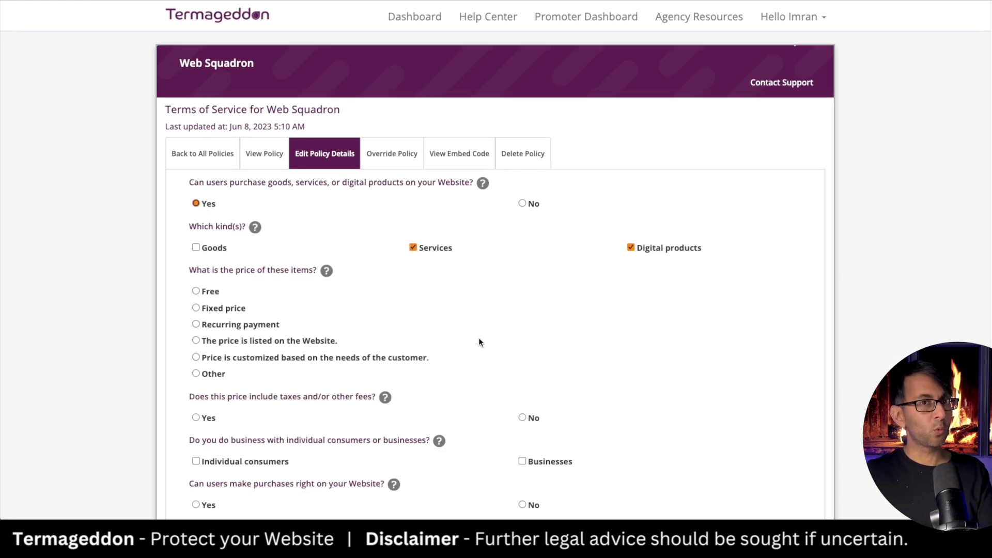
State that prices are listed on the website and include taxes, and that business is done with individual consumers and businesses.
{"action": "scroll", "coordinate": [476, 350], "scroll_direction": "down", "scroll_amount": 2}
{"action": "left_click", "coordinate": [269, 239]}
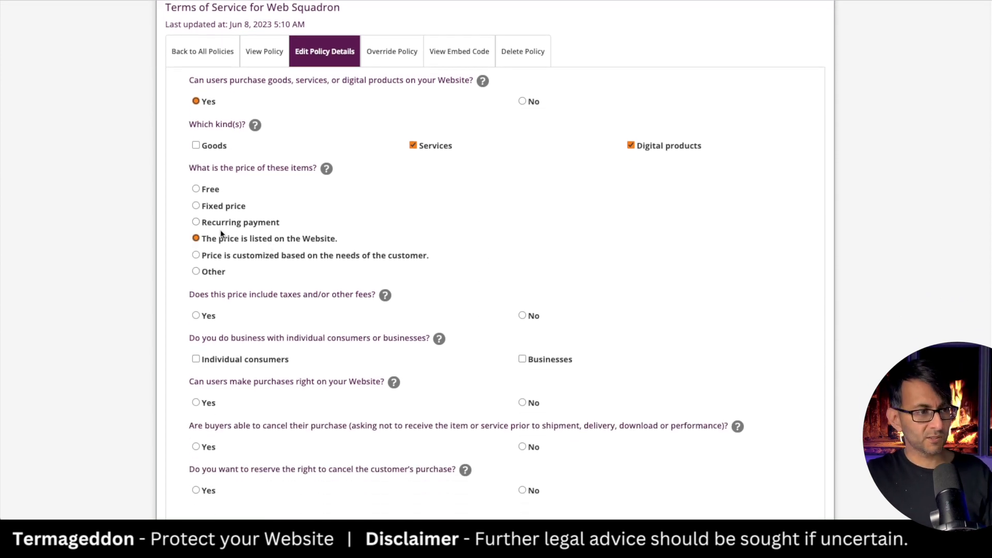
{"action": "left_click", "coordinate": [218, 206]}
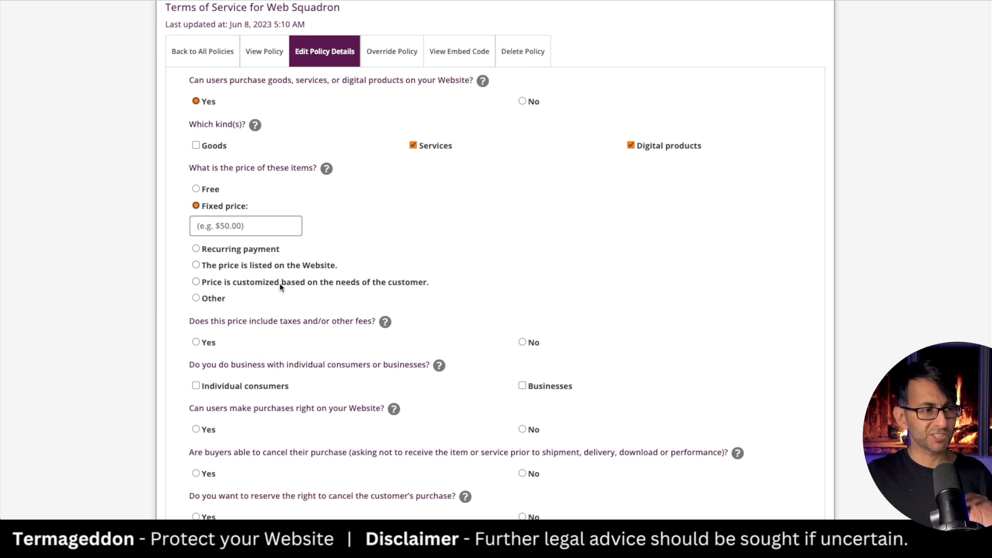
{"action": "left_click", "coordinate": [268, 265]}
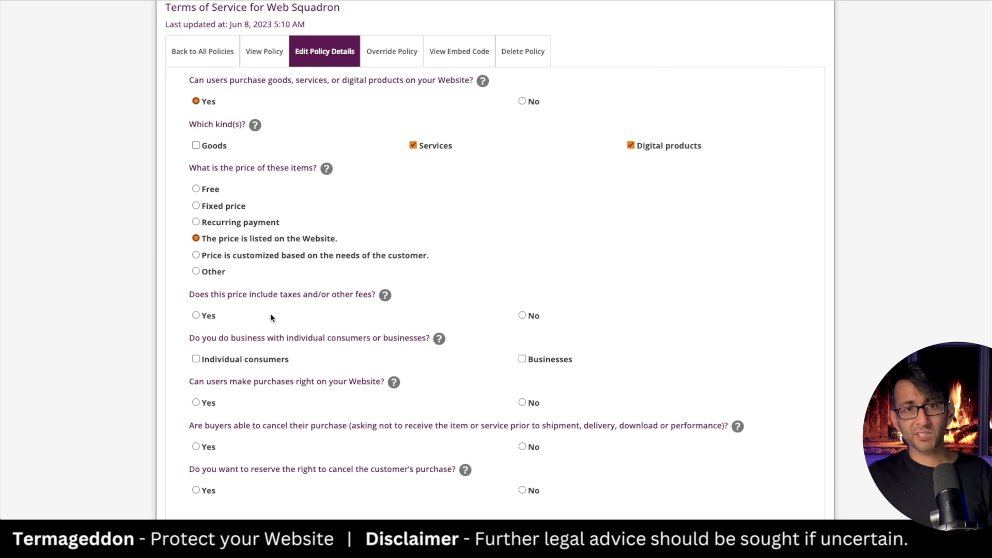
{"action": "left_click", "coordinate": [196, 315]}
{"action": "scroll", "coordinate": [326, 365], "scroll_direction": "down", "scroll_amount": 1}
{"action": "left_click", "coordinate": [310, 356]}
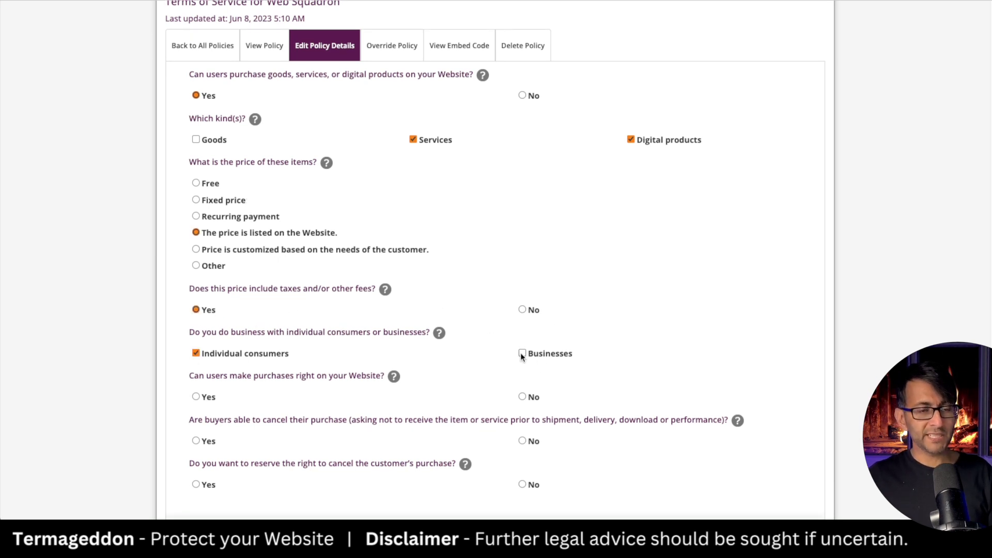
{"action": "scroll", "coordinate": [336, 430], "scroll_direction": "down", "scroll_amount": 3}
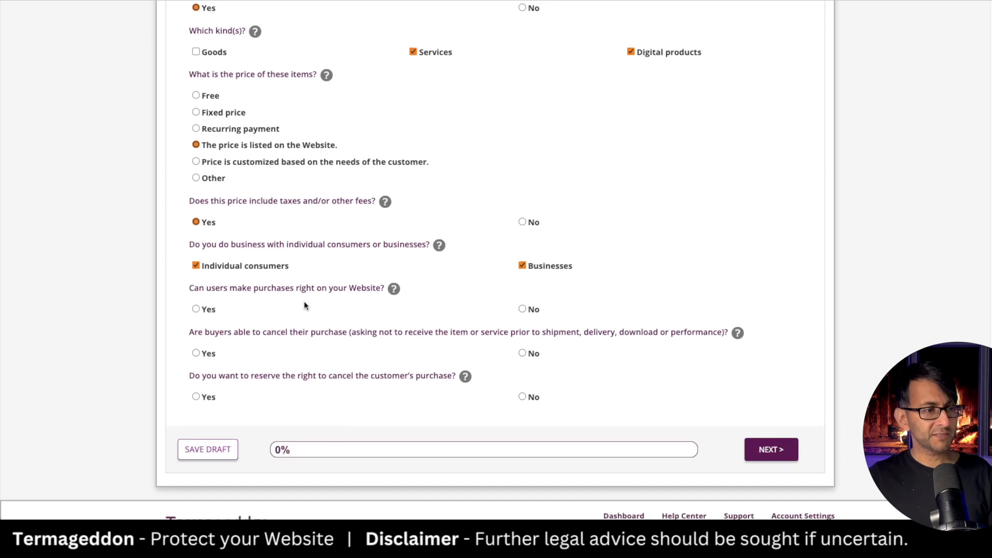
Allow purchases on the website through third-party processors PayPal and Stripe, accepting MasterCard, Visa and, as other payment method, PayPal.
{"action": "left_click", "coordinate": [195, 309]}
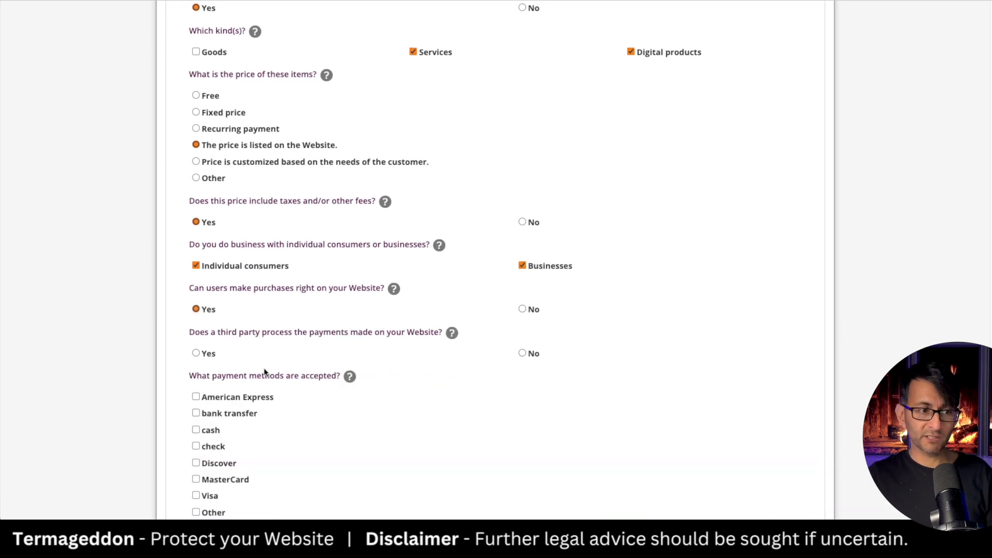
{"action": "left_click", "coordinate": [196, 353]}
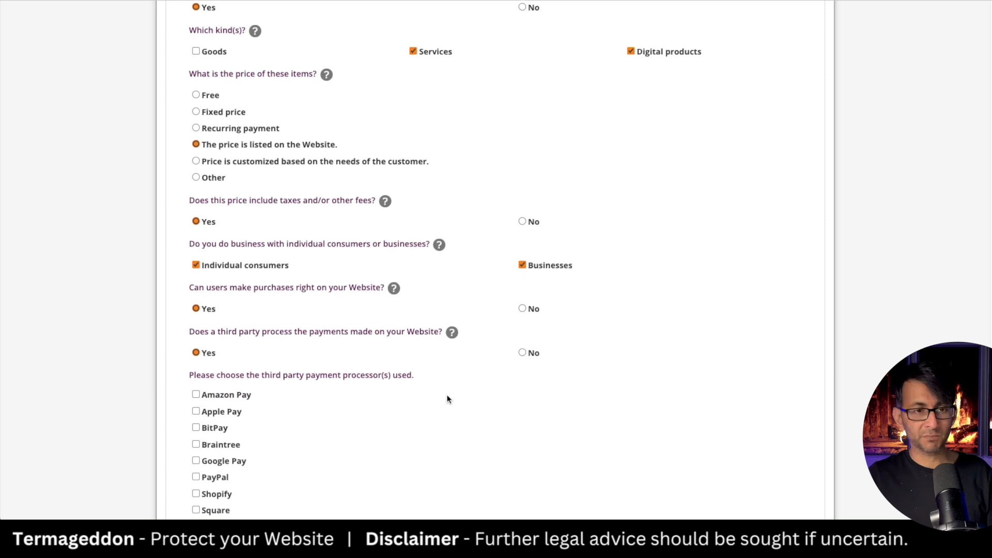
{"action": "scroll", "coordinate": [447, 395], "scroll_direction": "up", "scroll_amount": 5}
{"action": "scroll", "coordinate": [462, 436], "scroll_direction": "down", "scroll_amount": 15}
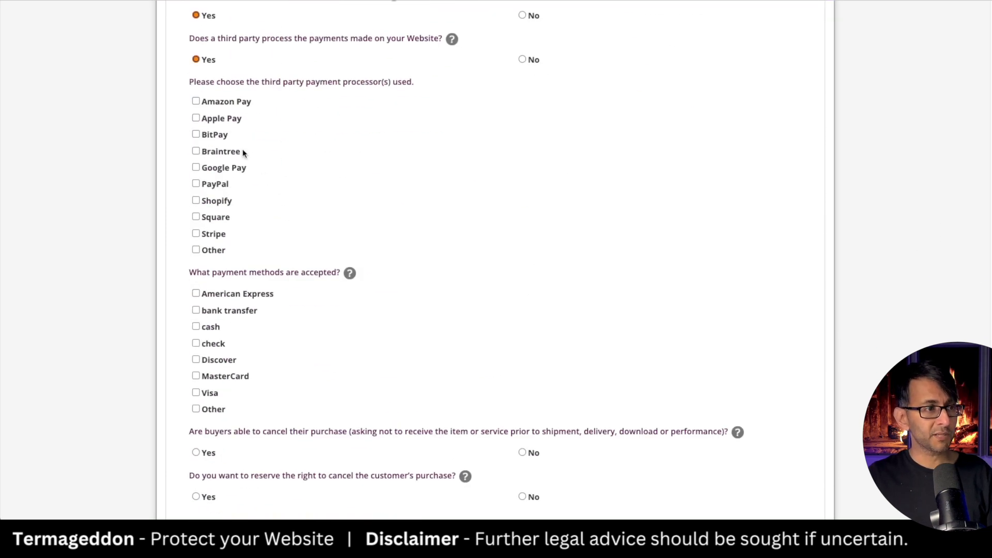
{"action": "left_click", "coordinate": [195, 185]}
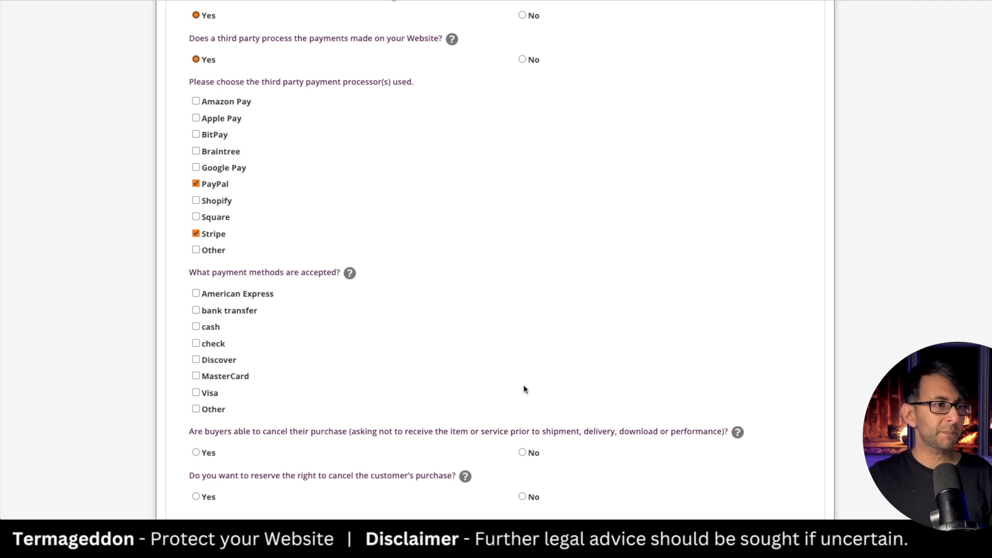
{"action": "left_click", "coordinate": [196, 375]}
{"action": "left_click", "coordinate": [196, 392]}
{"action": "scroll", "coordinate": [423, 290], "scroll_direction": "down", "scroll_amount": 2}
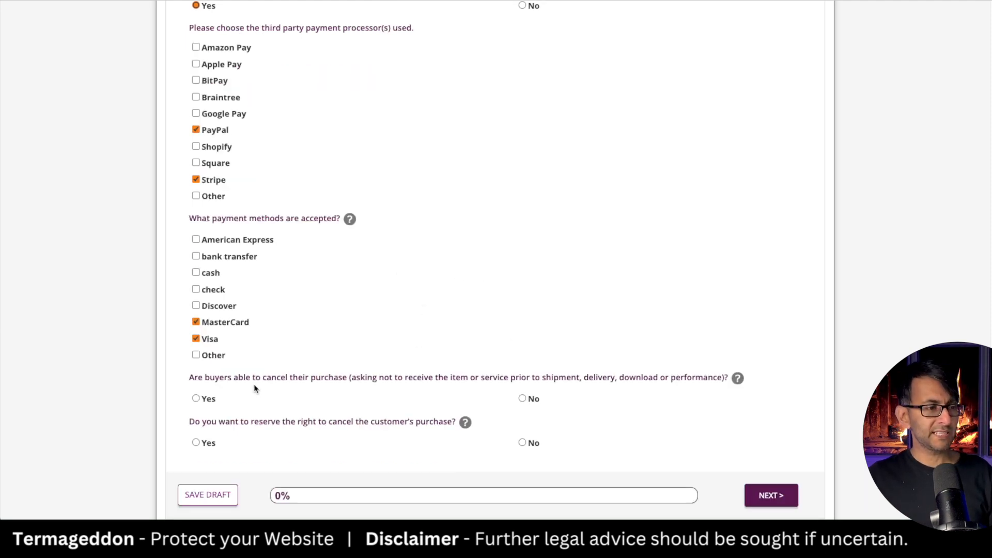
{"action": "left_click", "coordinate": [206, 353]}
Let buyers cancel "Prior to payment", via the website or by the other method "To not complete the Checkout".
{"action": "left_click", "coordinate": [205, 284]}
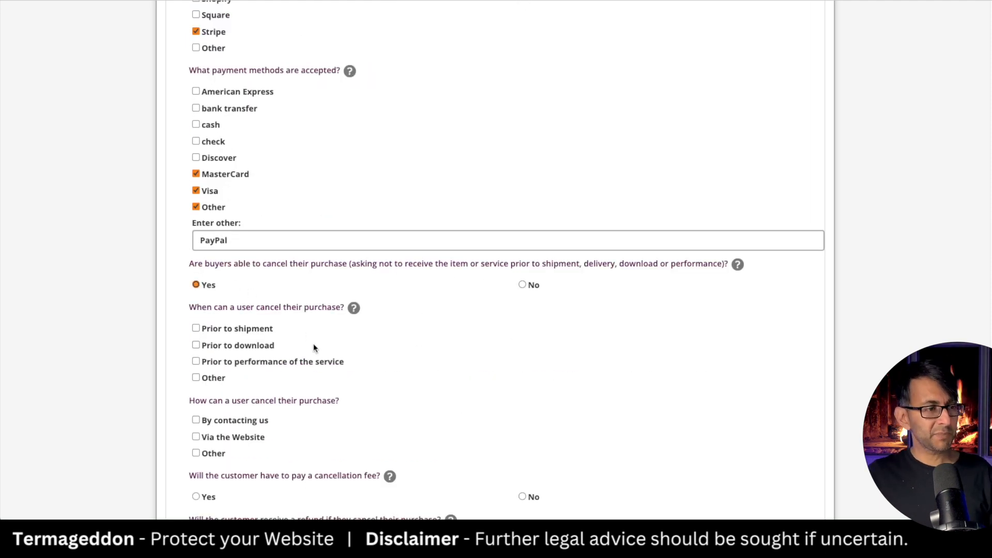
{"action": "left_click", "coordinate": [196, 377]}
{"action": "type", "text": "Prior to payment"}
{"action": "scroll", "coordinate": [301, 358], "scroll_direction": "down", "scroll_amount": 2}
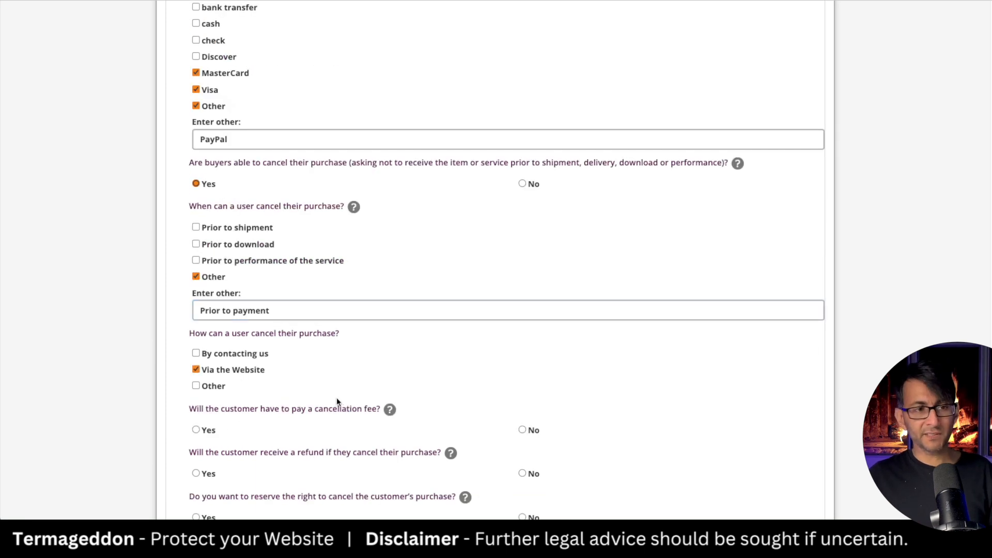
{"action": "scroll", "coordinate": [337, 398], "scroll_direction": "down", "scroll_amount": 2}
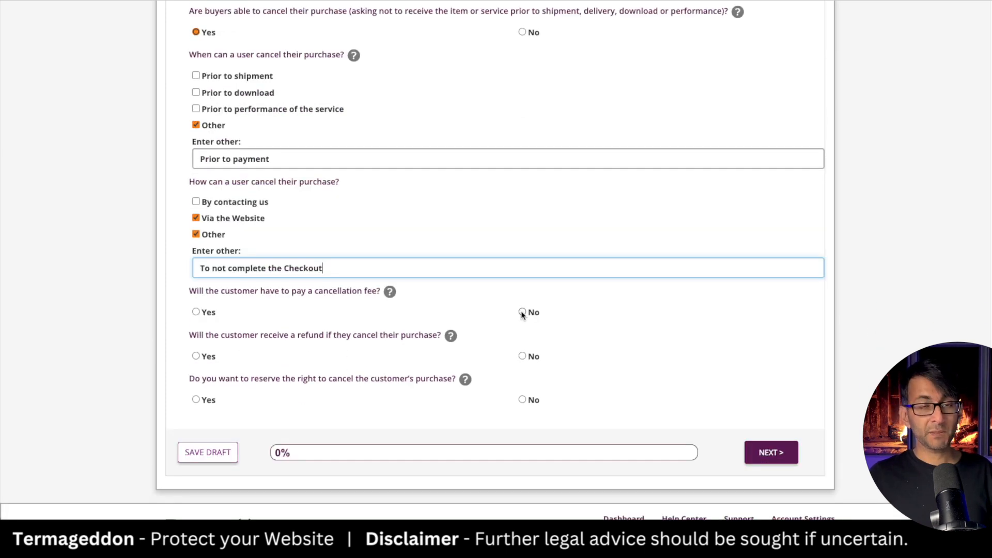
Set no cancellation fee and a full refund for cancelled purchases, and continue to the next page of the questionnaire.
{"action": "left_click", "coordinate": [521, 312]}
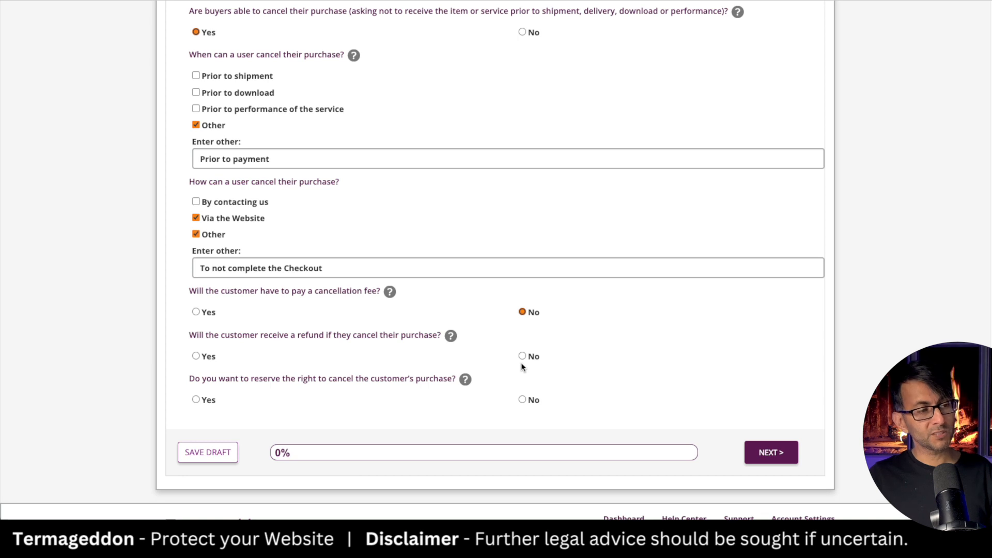
{"action": "left_click", "coordinate": [197, 356]}
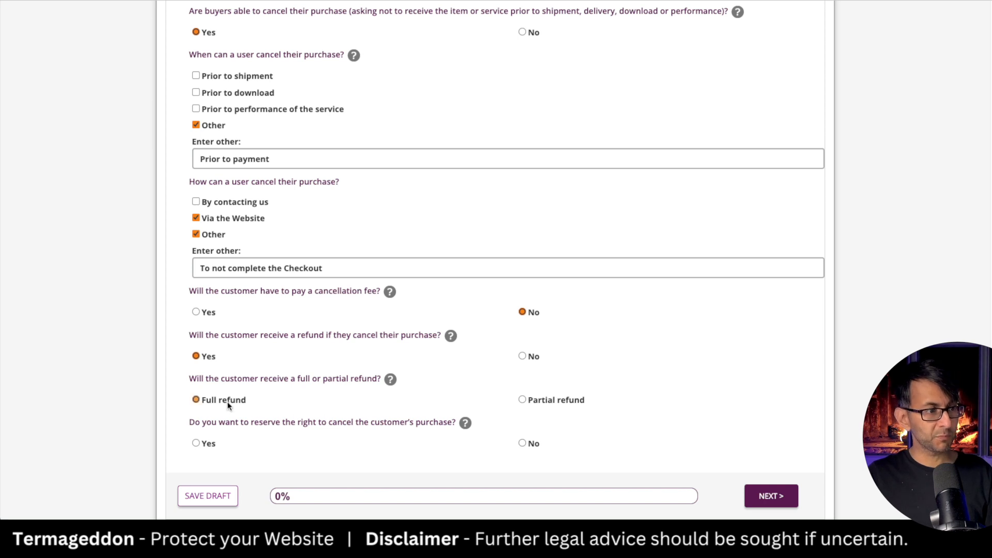
{"action": "scroll", "coordinate": [366, 418], "scroll_direction": "down", "scroll_amount": 3}
{"action": "left_click", "coordinate": [771, 354]}
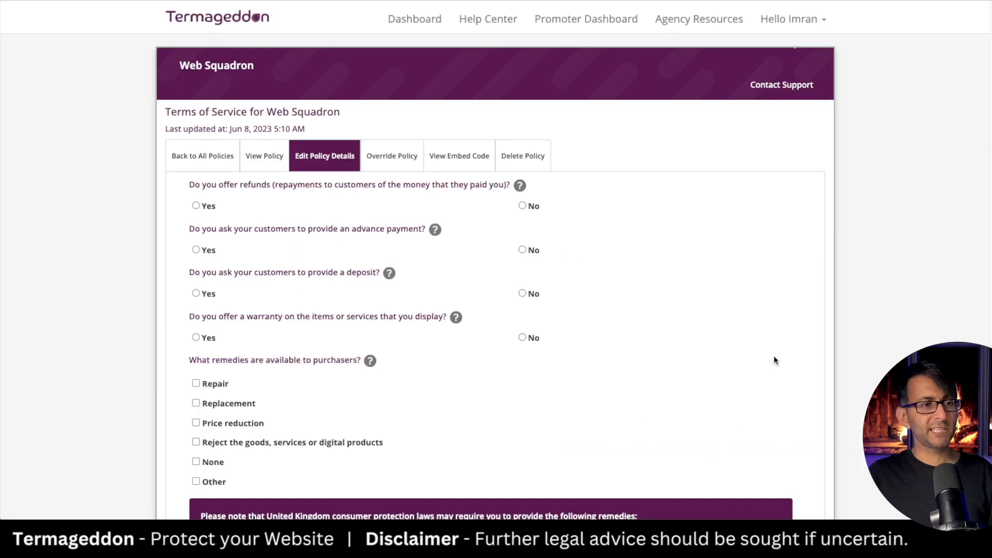
Answer No to offering refunds and subscriptions, and complete the remaining Terms of Service questions to reach the policy's embed code.
{"action": "left_click", "coordinate": [521, 205]}
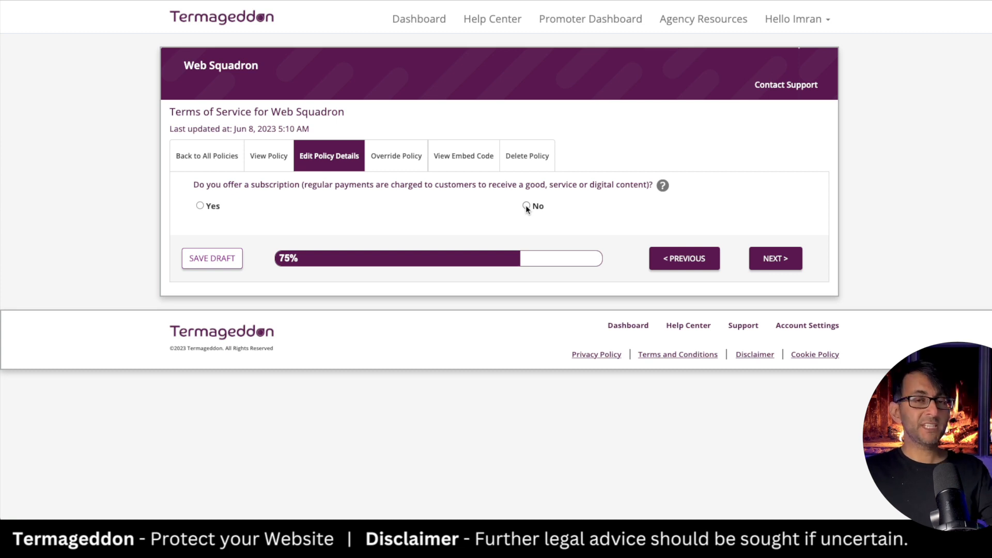
{"action": "left_click", "coordinate": [526, 205]}
{"action": "left_click", "coordinate": [778, 260]}
{"action": "left_click", "coordinate": [198, 205]}
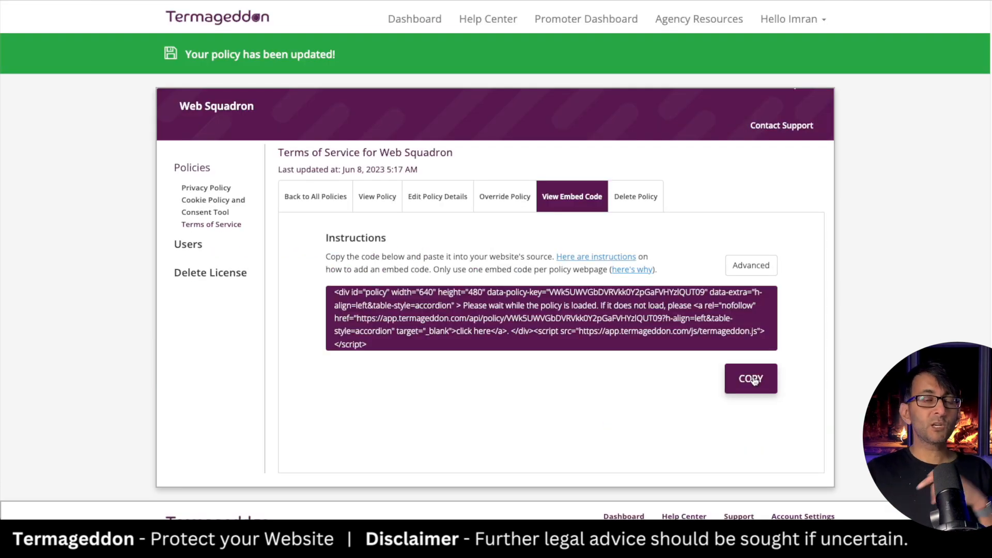
Copy the Terms of Service embed code into a new HTML widget on the Terms and Conditions page and preview the page.
{"action": "left_click", "coordinate": [753, 380]}
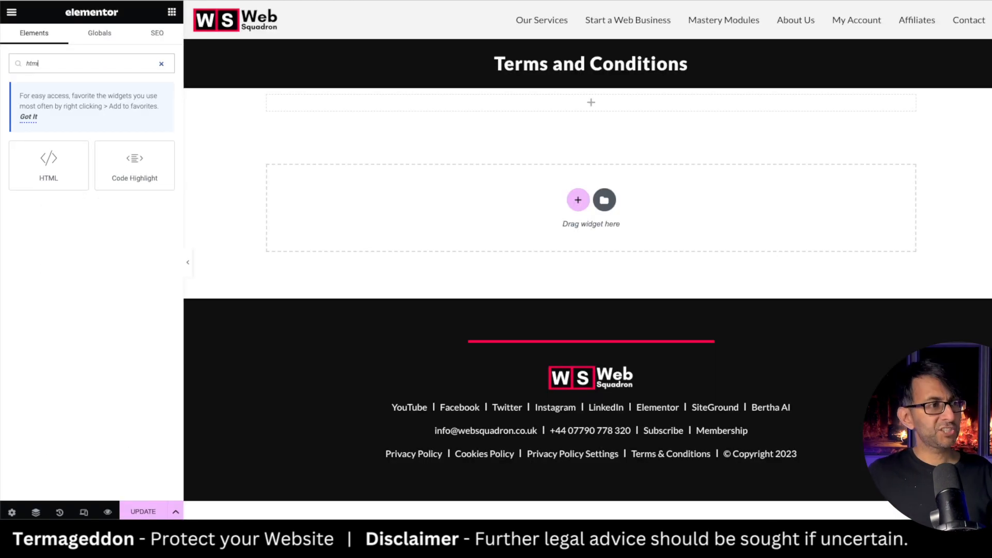
{"action": "left_click_drag", "start_coordinate": [73, 179], "coordinate": [376, 184]}
{"action": "key", "text": "ctrl+v"}
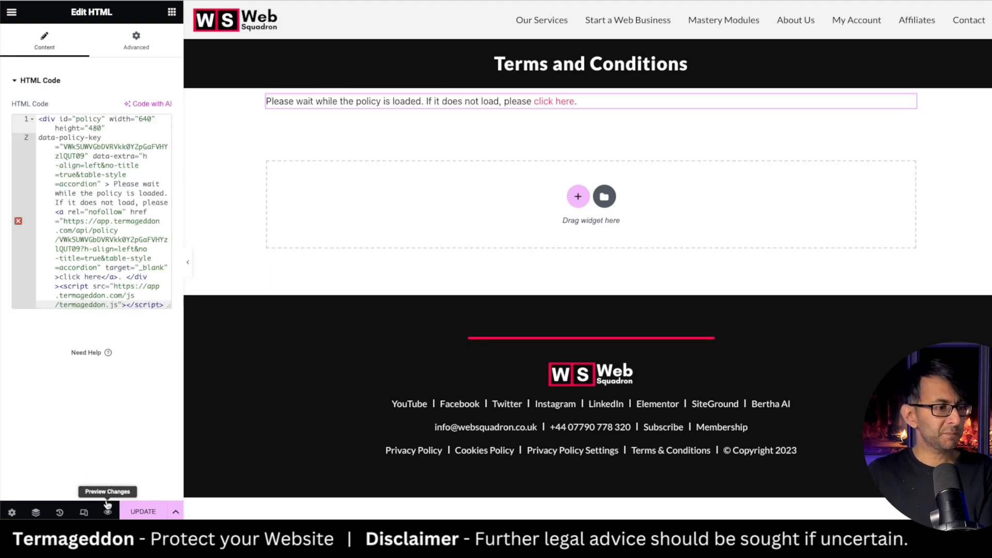
{"action": "left_click", "coordinate": [107, 504]}
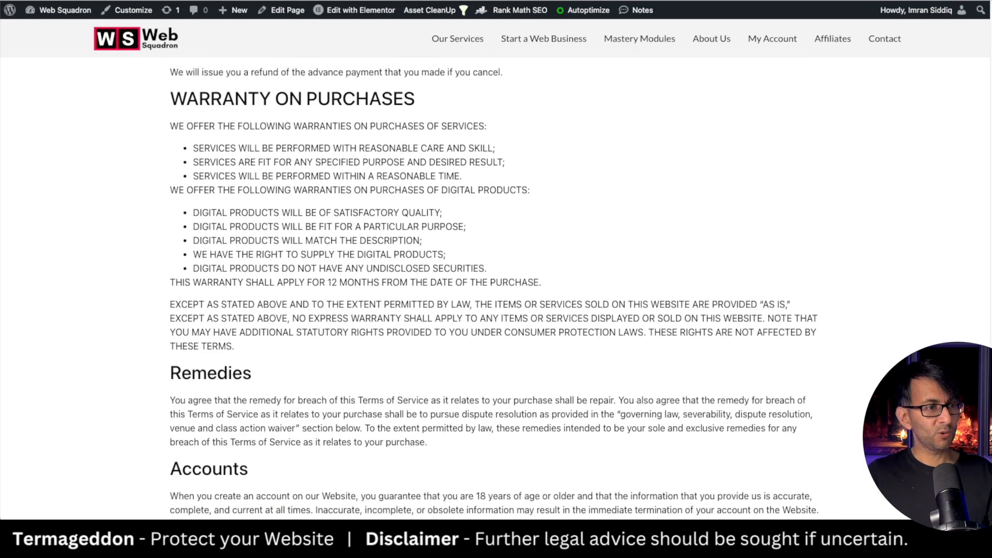
{"action": "scroll", "coordinate": [495, 288], "scroll_direction": "up", "scroll_amount": 1}
{"action": "scroll", "coordinate": [495, 288], "scroll_direction": "down", "scroll_amount": 9}
{"action": "scroll", "coordinate": [495, 289], "scroll_direction": "up", "scroll_amount": 19}
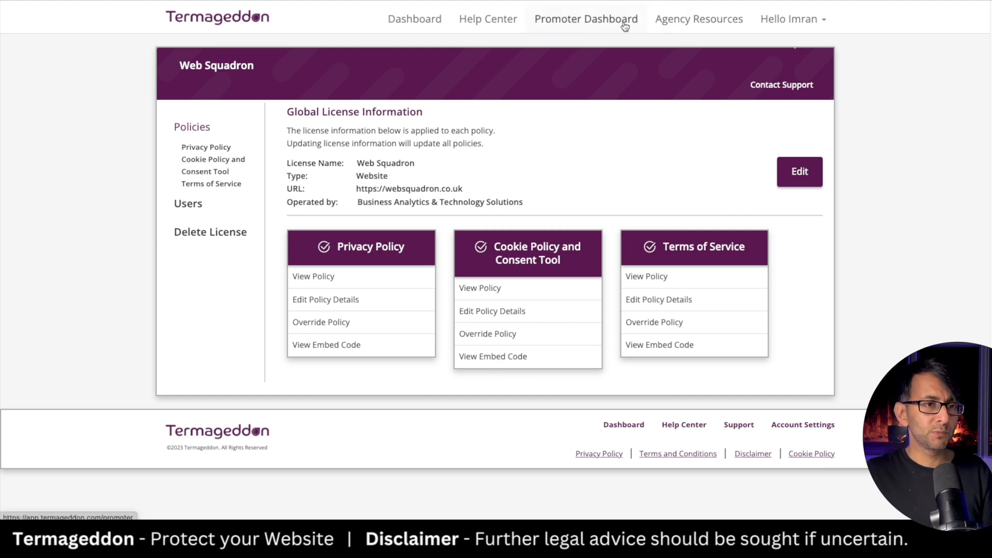
Open the website policies waiver page from the agency guidance on client data privacy, and view its "pre website launch" template email.
{"action": "left_click", "coordinate": [607, 22]}
{"action": "left_click_drag", "start_coordinate": [990, 57], "coordinate": [990, 481]}
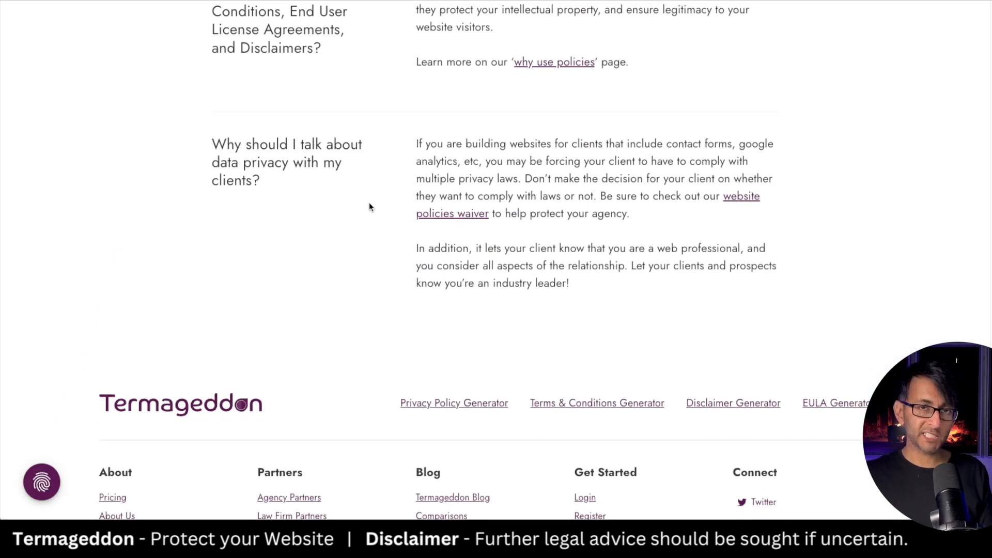
{"action": "left_click", "coordinate": [466, 217]}
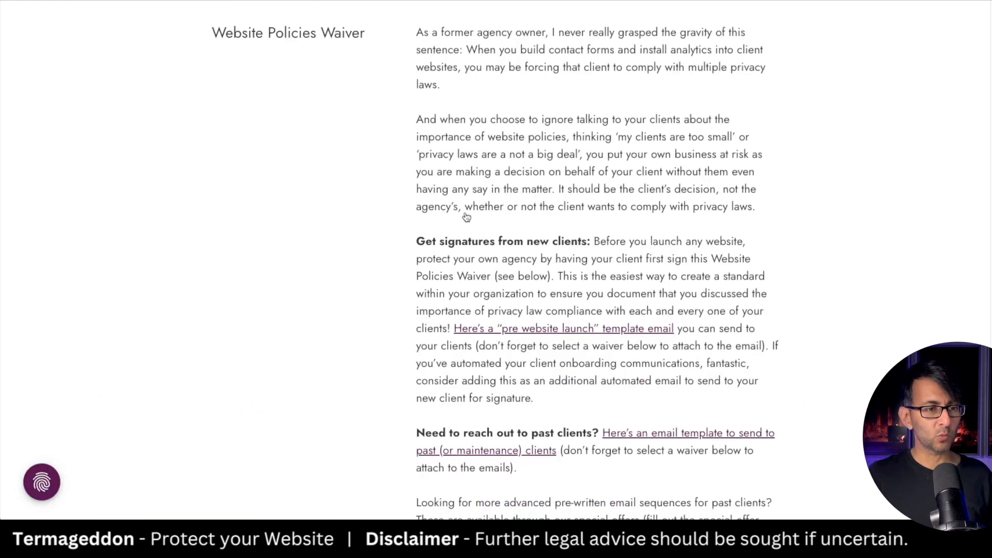
{"action": "left_click", "coordinate": [626, 330]}
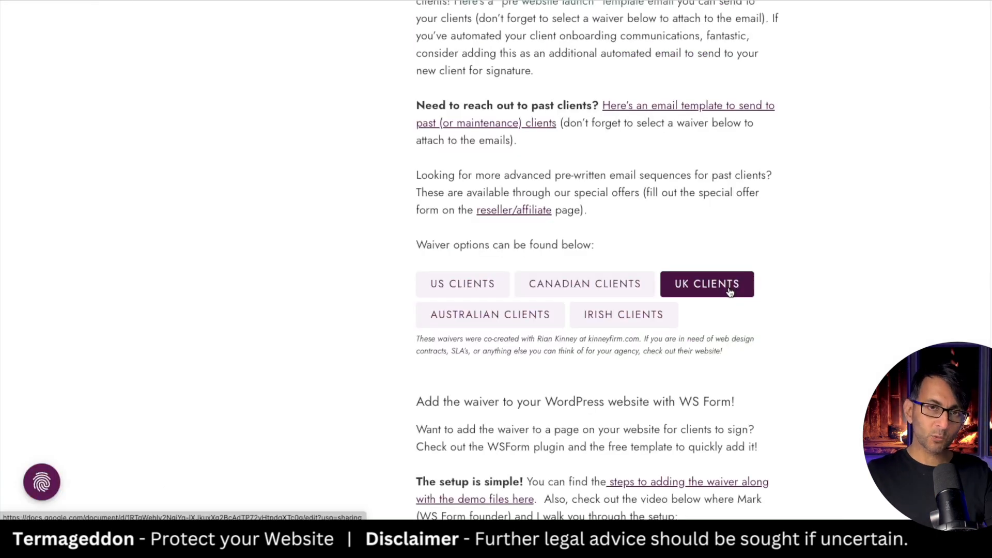
Open the website policies waiver for UK clients and look through the document.
{"action": "left_click", "coordinate": [729, 292]}
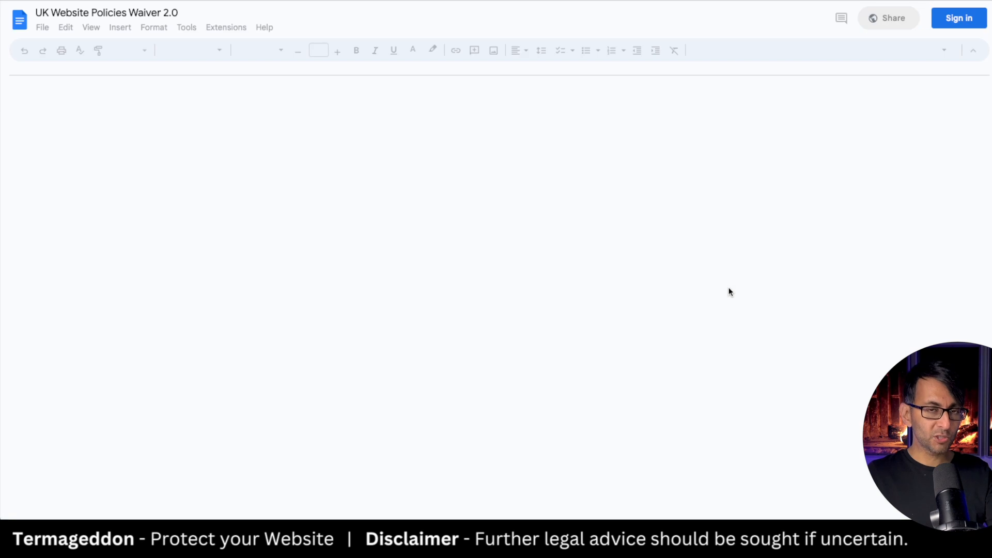
{"action": "mouse_move", "coordinate": [989, 112]}
{"action": "left_mouse_down"}
{"action": "mouse_move", "coordinate": [990, 334]}
{"action": "mouse_move", "coordinate": [990, 118]}
{"action": "left_mouse_up"}
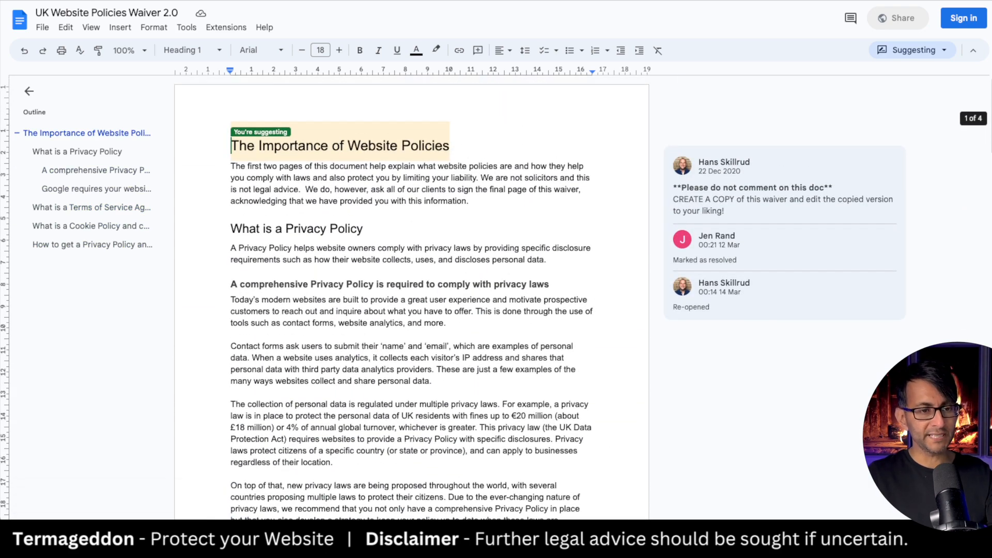
{"action": "scroll", "coordinate": [412, 302], "scroll_direction": "down", "scroll_amount": 4}
{"action": "scroll", "coordinate": [412, 302], "scroll_direction": "up", "scroll_amount": 4}
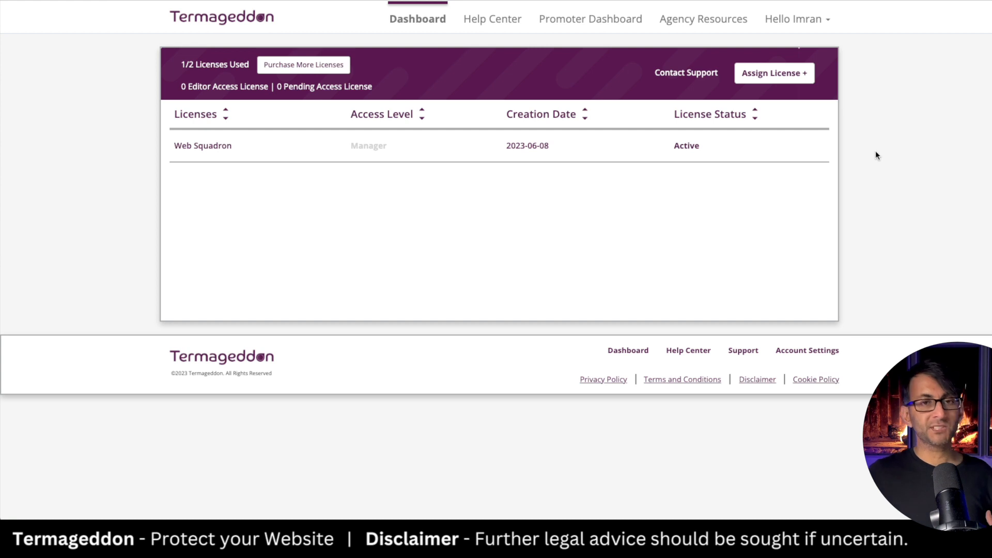
Start assigning a new license and show the options for copying policies from an existing license.
{"action": "left_click", "coordinate": [779, 77]}
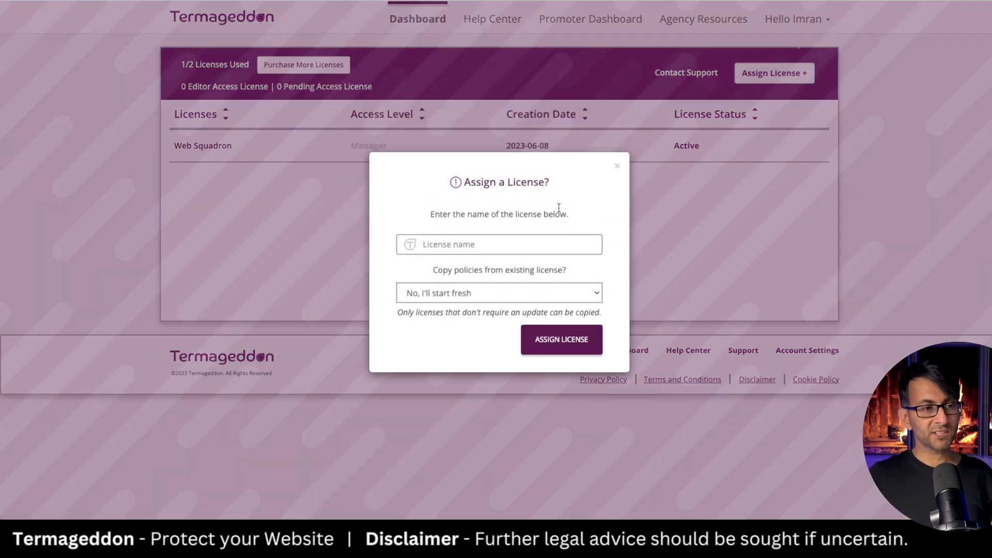
{"action": "left_click", "coordinate": [547, 293]}
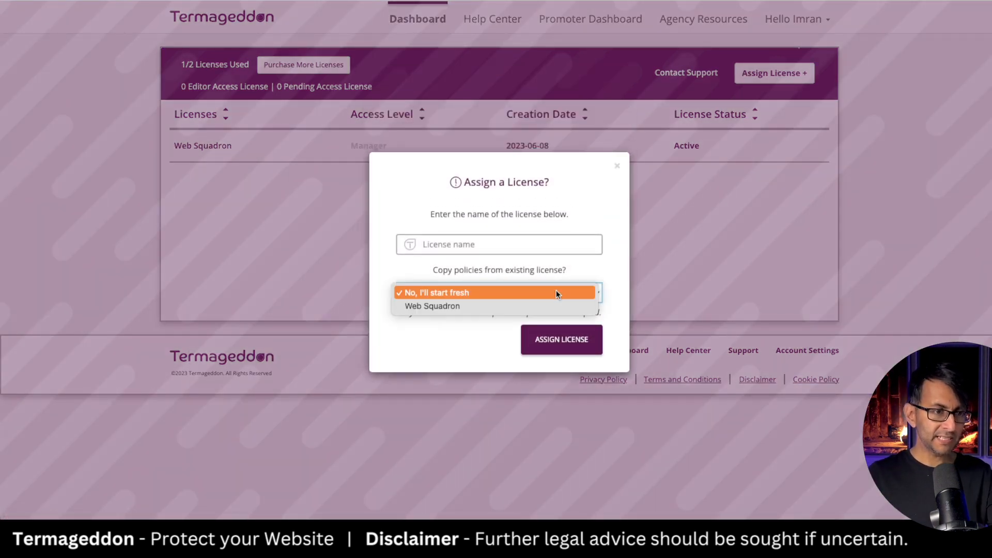